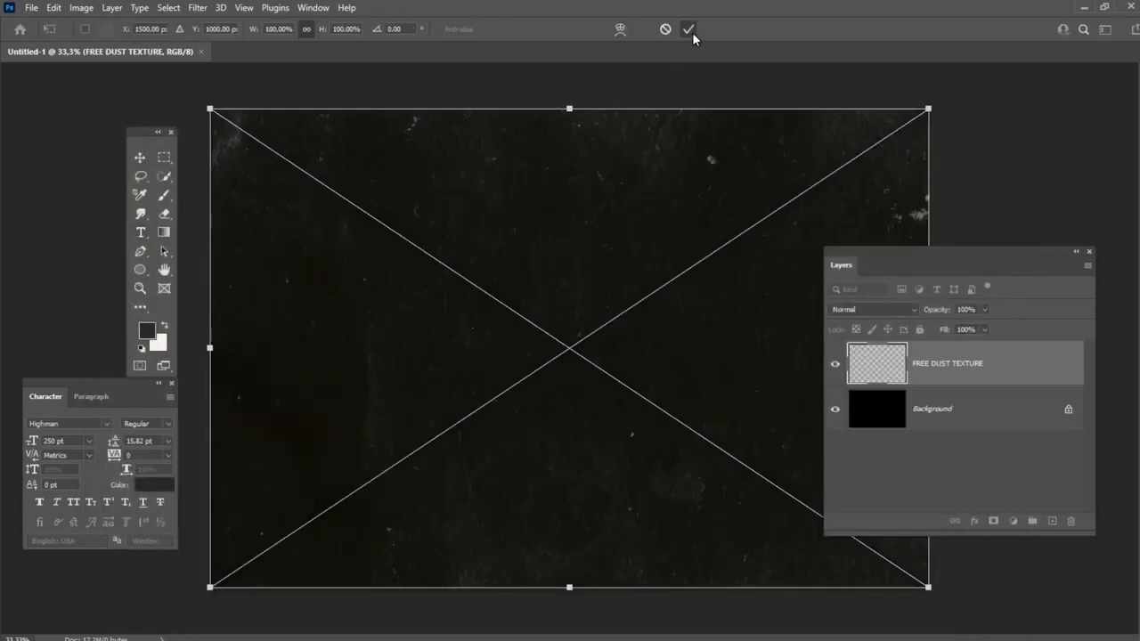
Place the FREE DUST TEXTURE image over the black background and set its layer opacity to 45%.
click(690, 30)
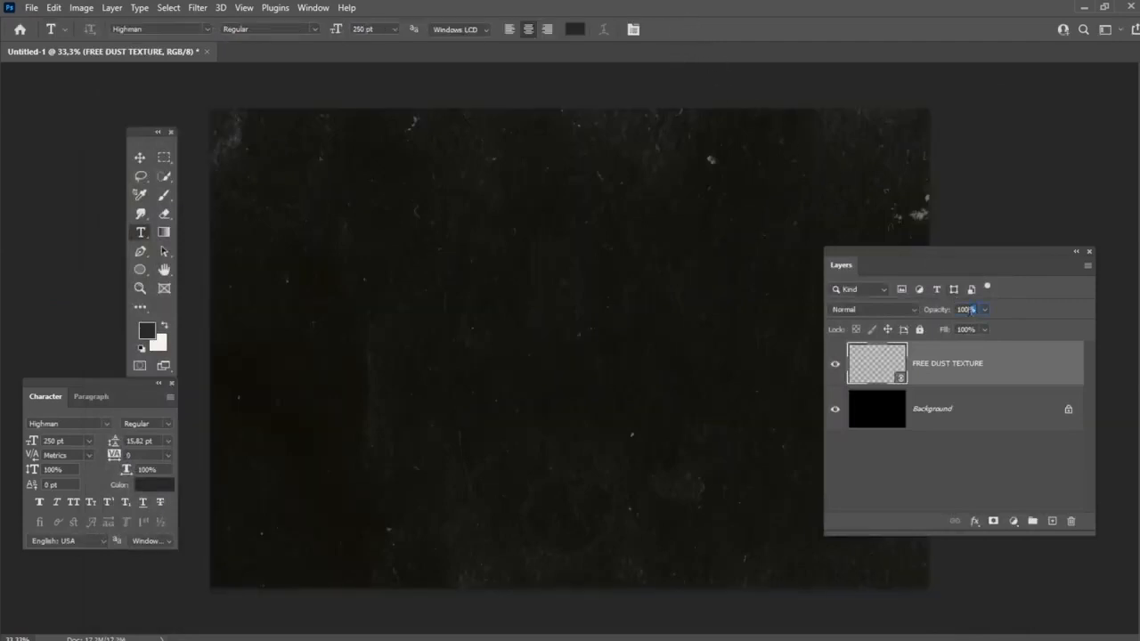
key(Return)
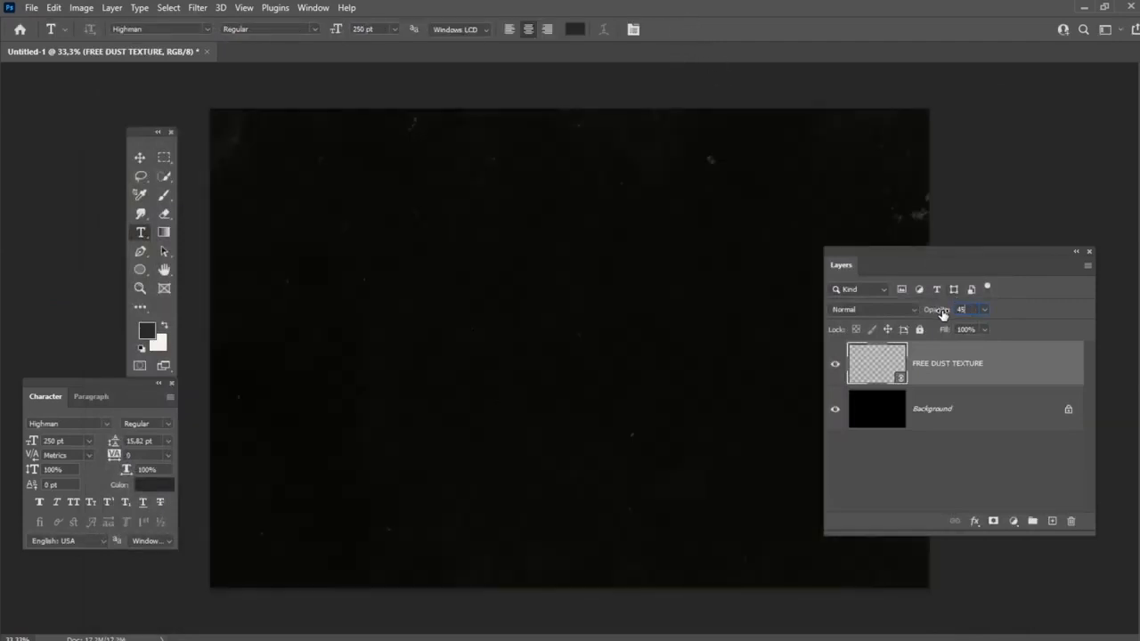
drag(1096, 418, 1010, 402)
drag(911, 252, 987, 236)
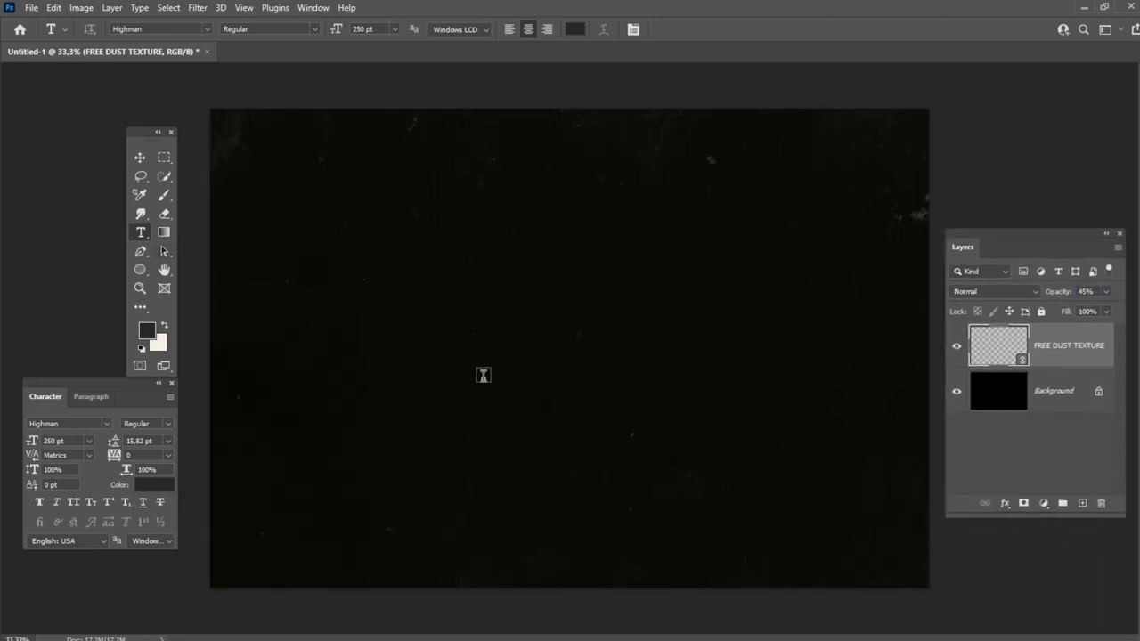
Add the text "VIBES" in 250 pt Highman Regular and colour it white.
click(485, 374)
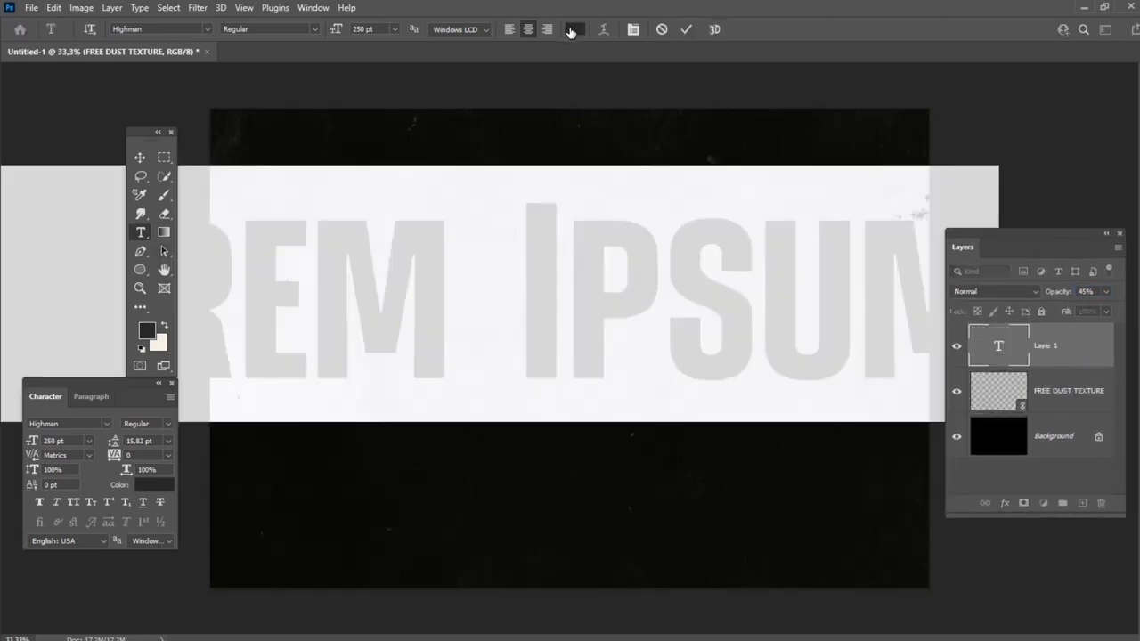
text(VIBES)
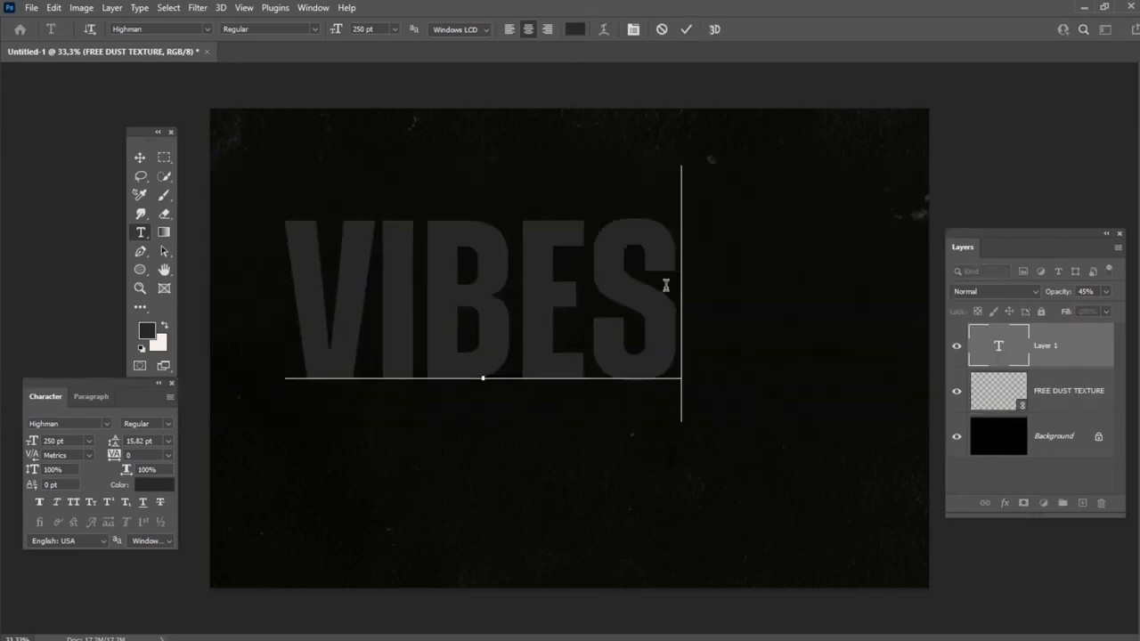
click(573, 30)
click(767, 114)
click(1111, 107)
Move the VIBES text to the centre of the canvas.
click(140, 158)
drag(565, 286, 651, 290)
drag(644, 290, 656, 355)
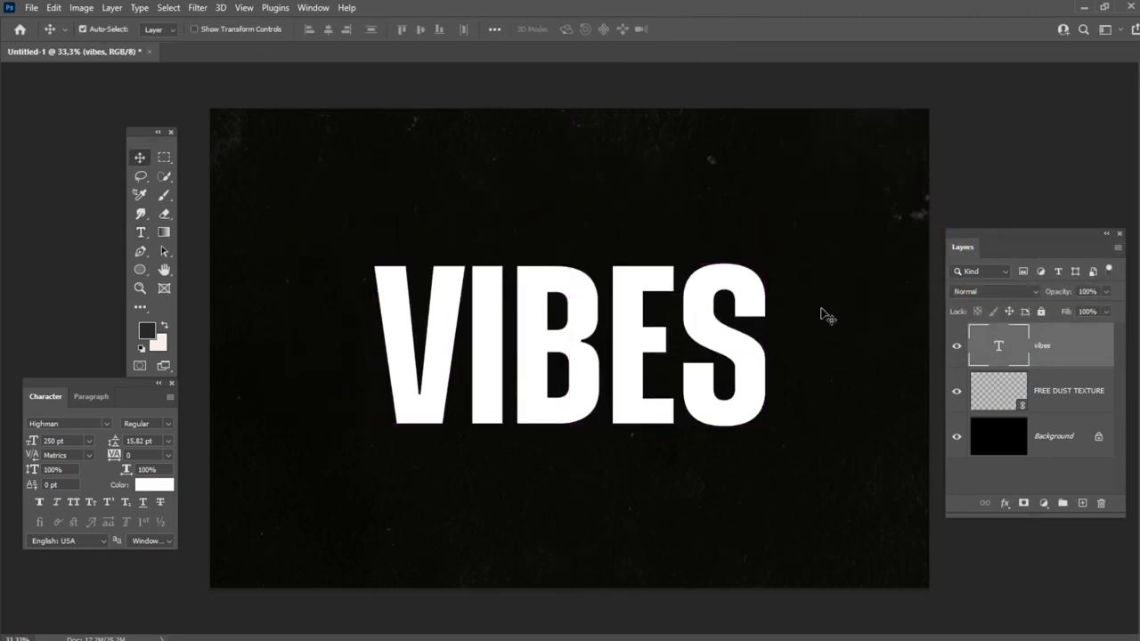
Duplicate the VIBES text layer and flip the copy vertically.
key(ctrl+j)
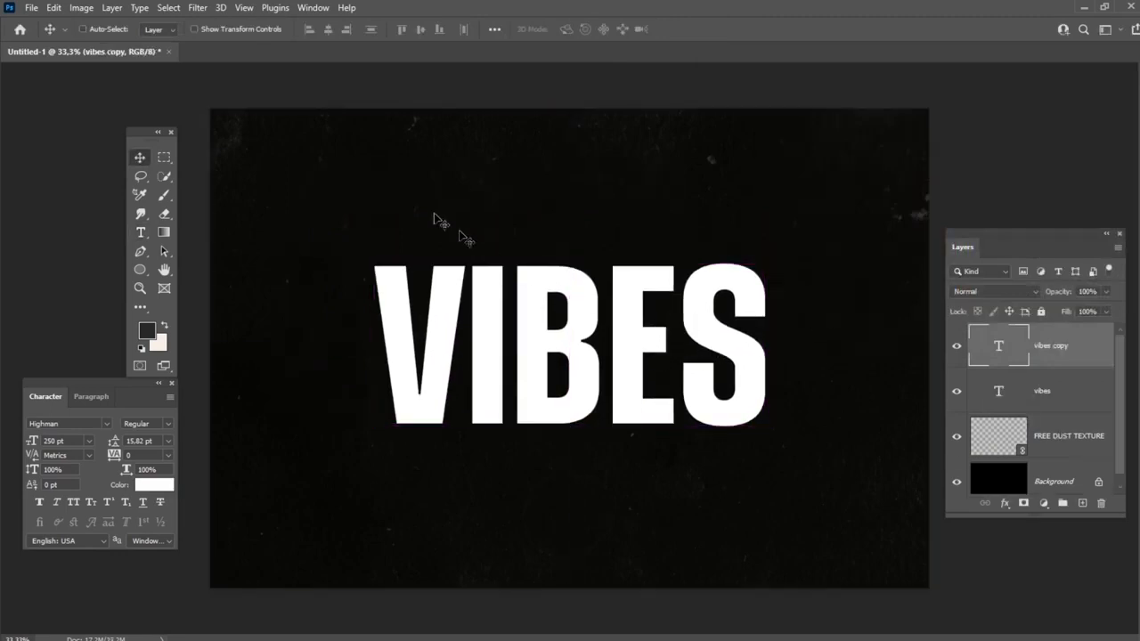
click(54, 8)
mouse_move(181, 338)
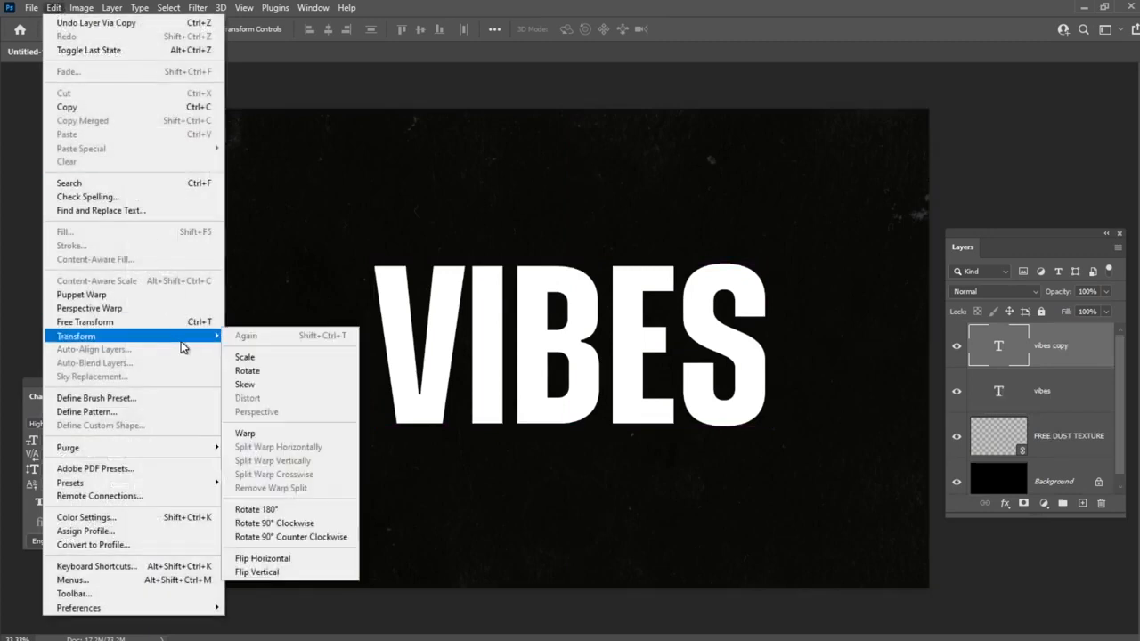
click(312, 572)
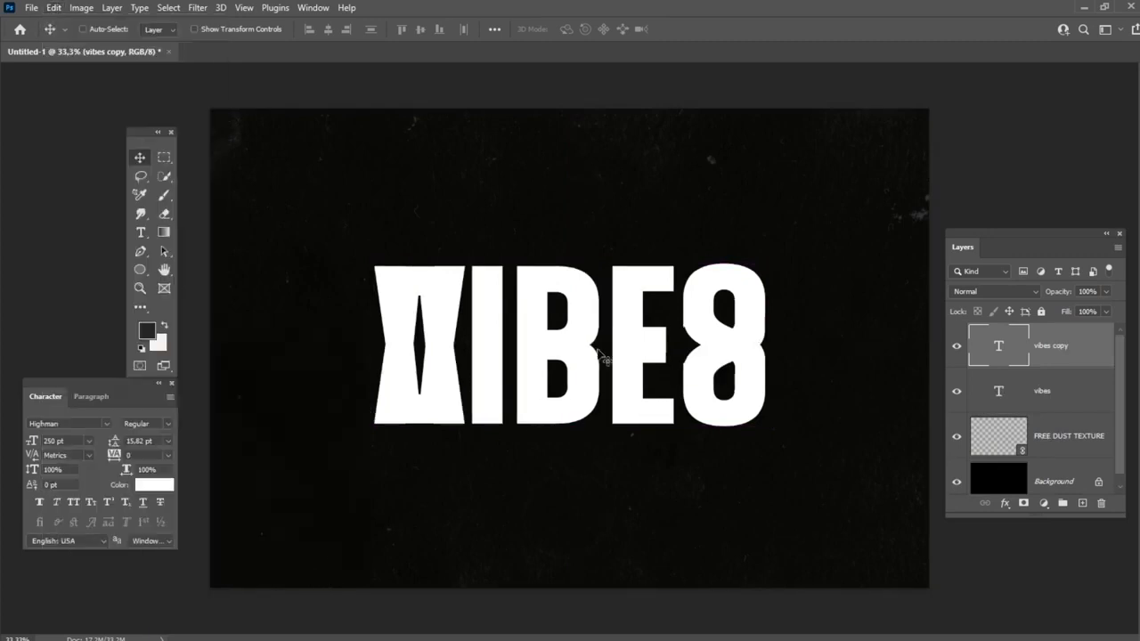
Place the flipped copy directly beneath the original word so they join, and shift both text layers up to centre them vertically.
drag(587, 288, 599, 438)
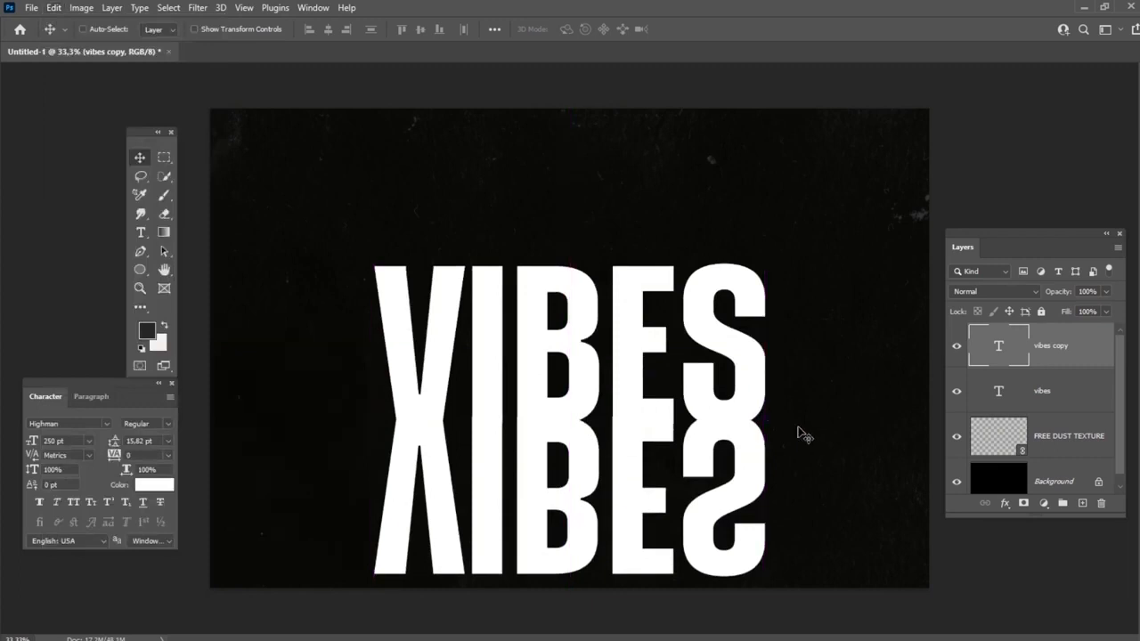
shift+click(1064, 400)
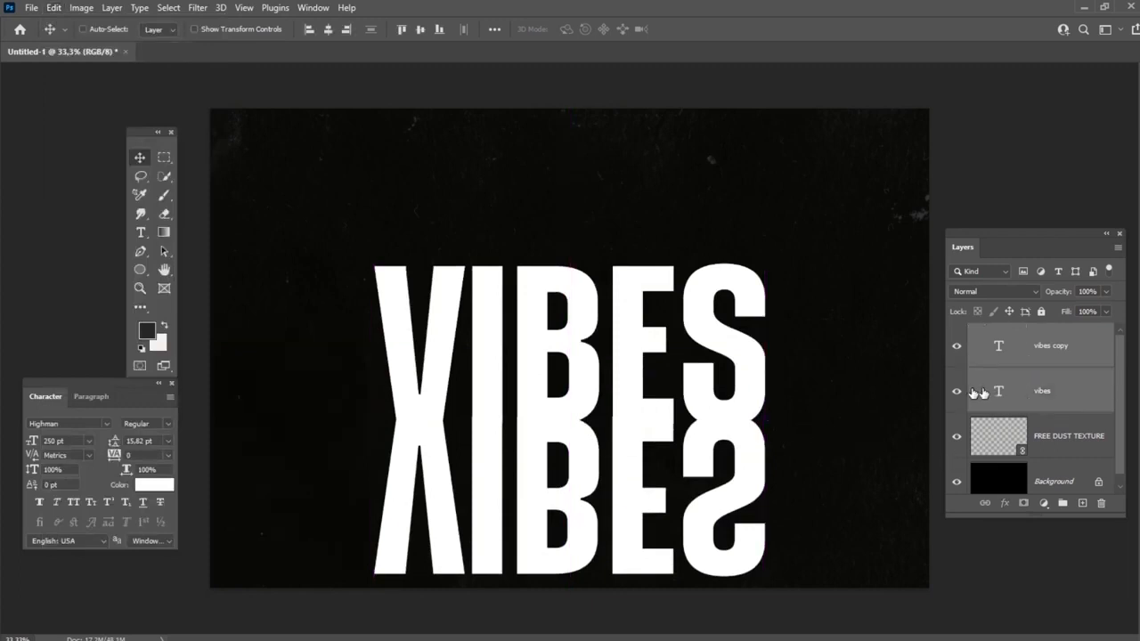
drag(638, 363, 637, 291)
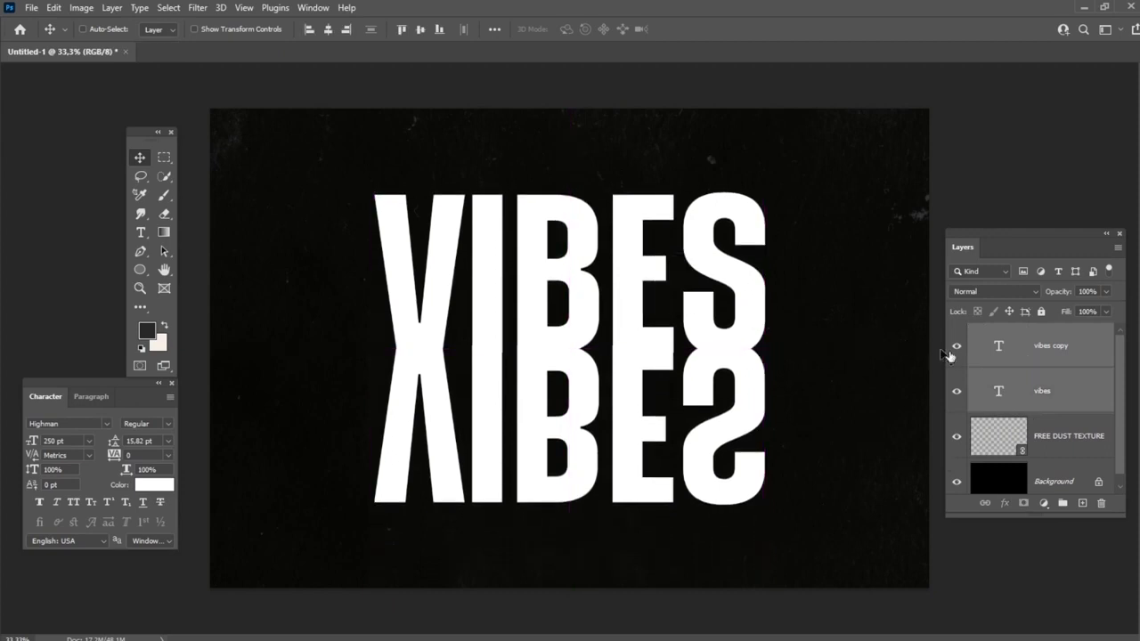
Stretch the flipped VIBES copy to about 196.61% height, keeping its upper edge joined to the original and running past the canvas's lower edge.
click(1088, 350)
key(ctrl+t)
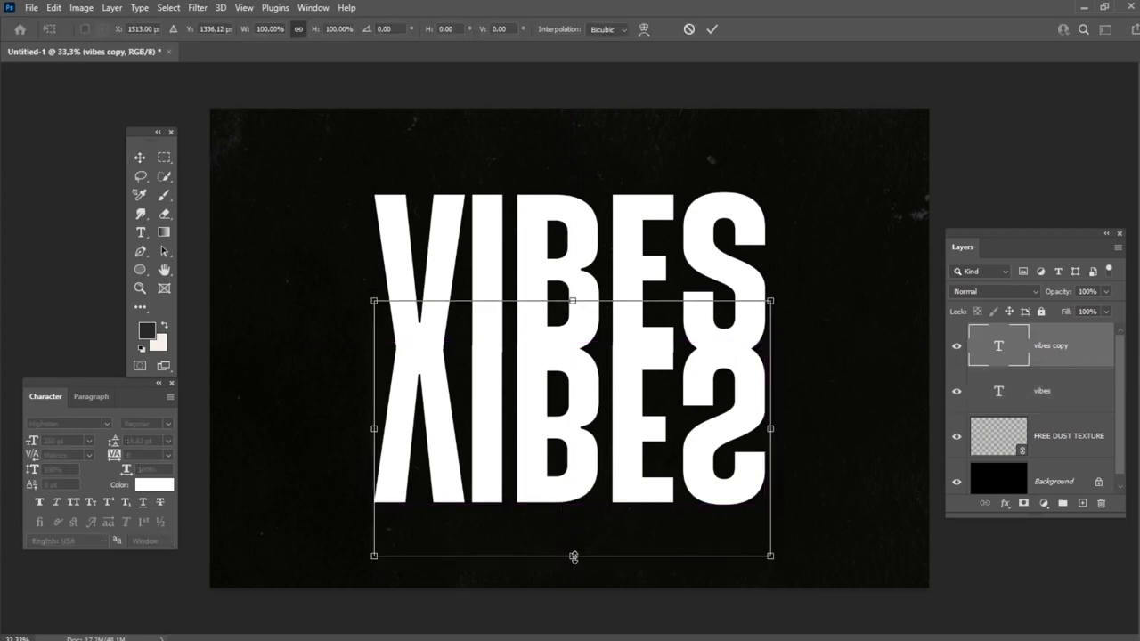
drag(574, 557, 571, 140)
drag(654, 276, 664, 372)
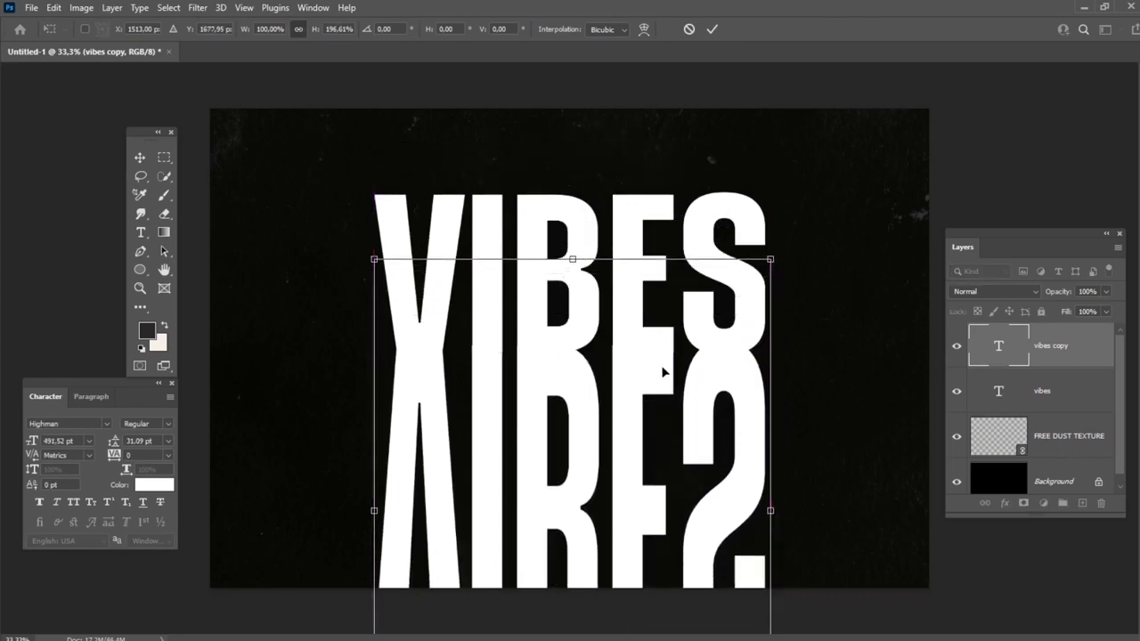
click(713, 29)
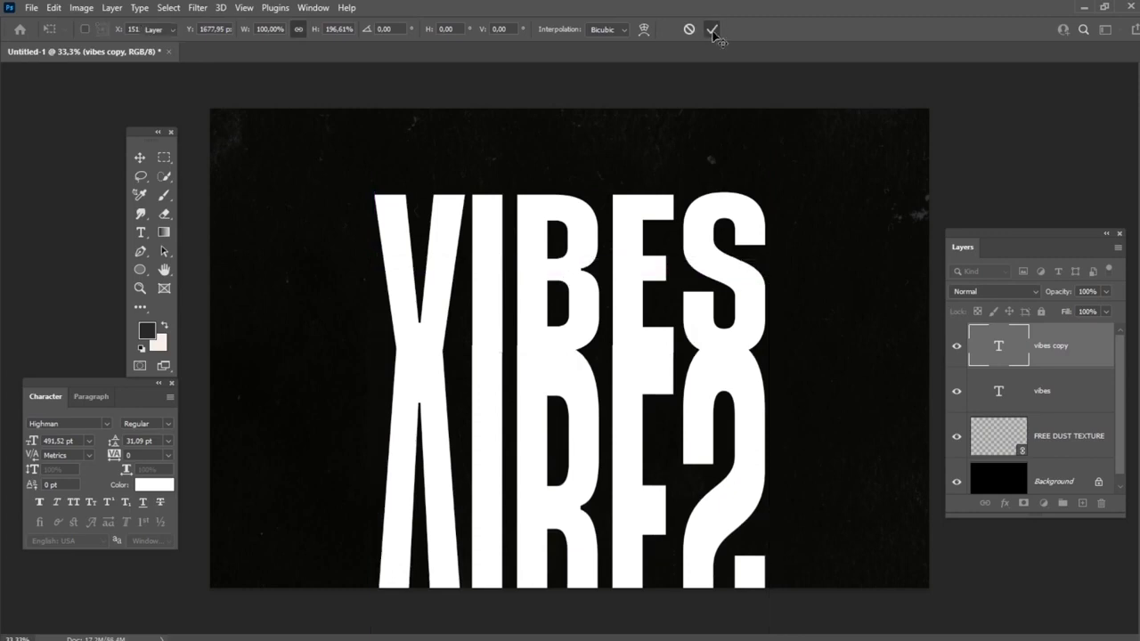
Rasterize both VIBES text layers and merge them into one layer.
shift+click(1068, 398)
right_click(1068, 398)
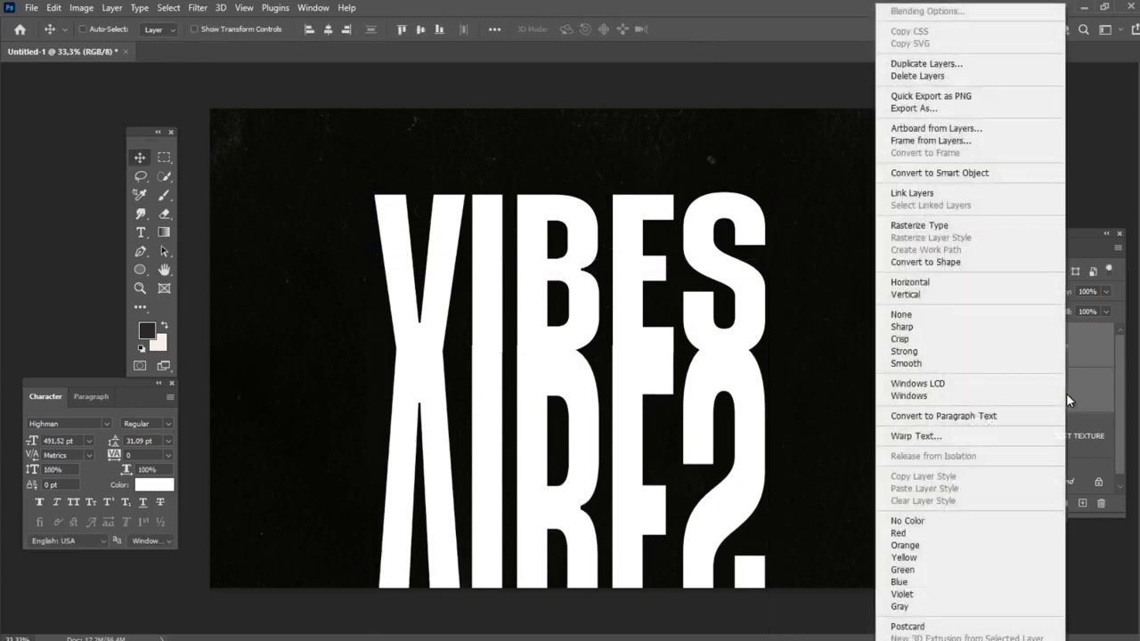
click(941, 226)
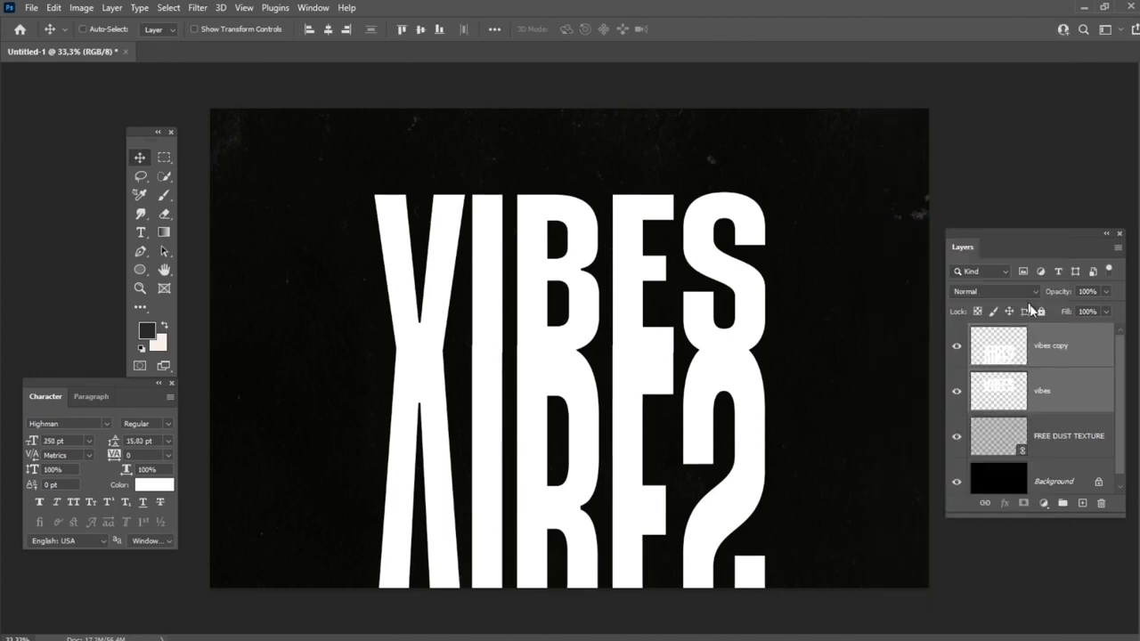
right_click(1077, 354)
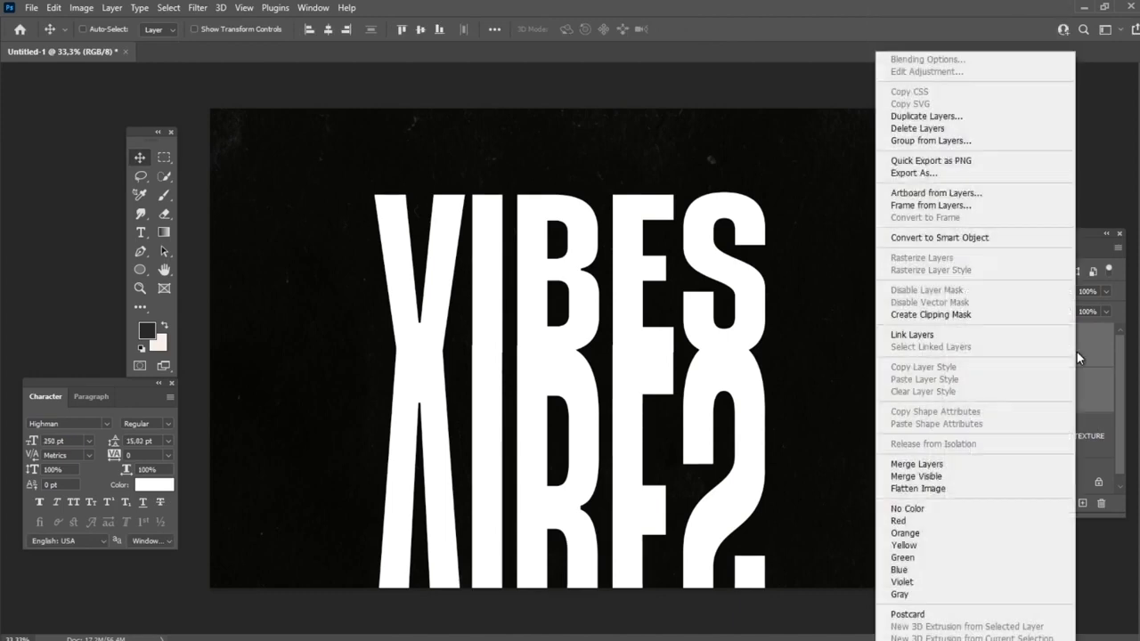
click(926, 463)
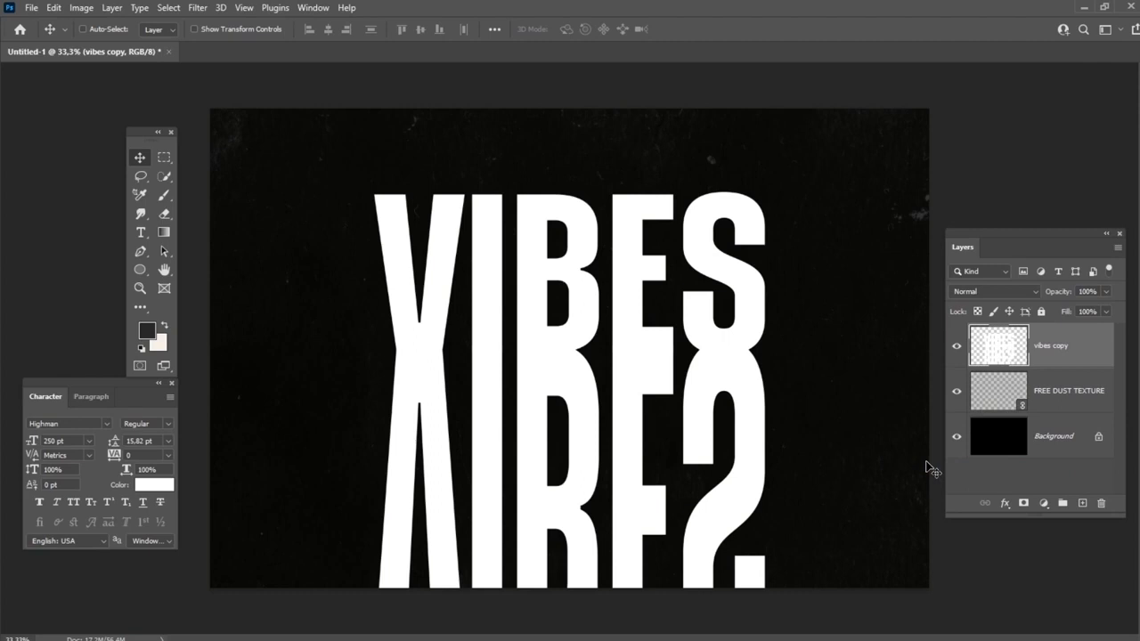
Open the Liquify filter on the merged text layer and choose the Forward Warp tool with brush size 600 and pressure 100.
click(198, 9)
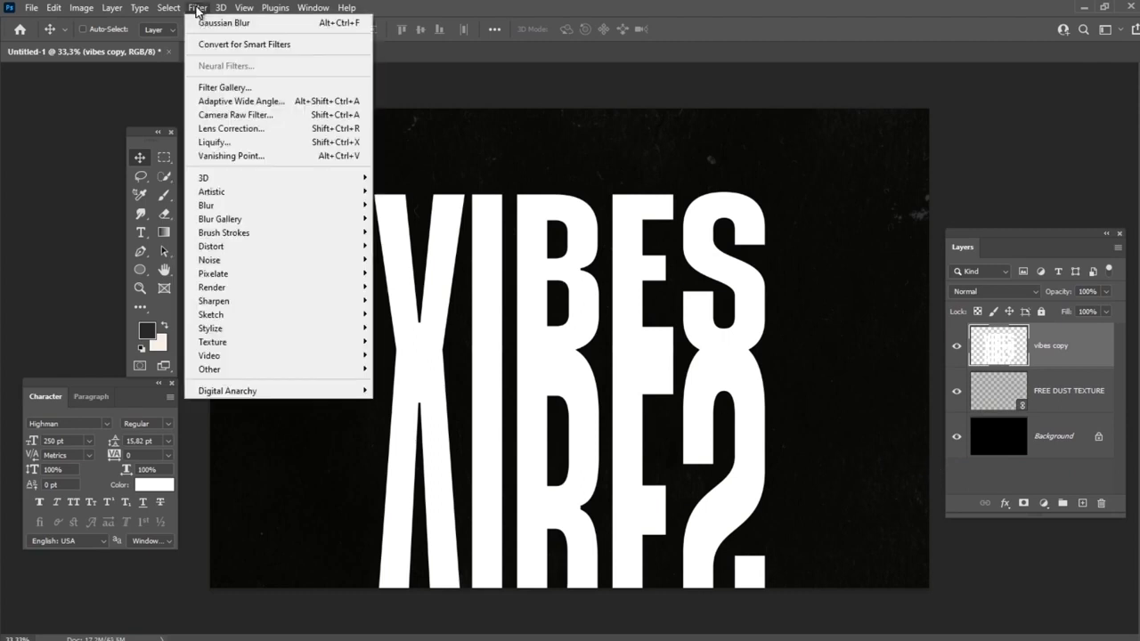
click(344, 144)
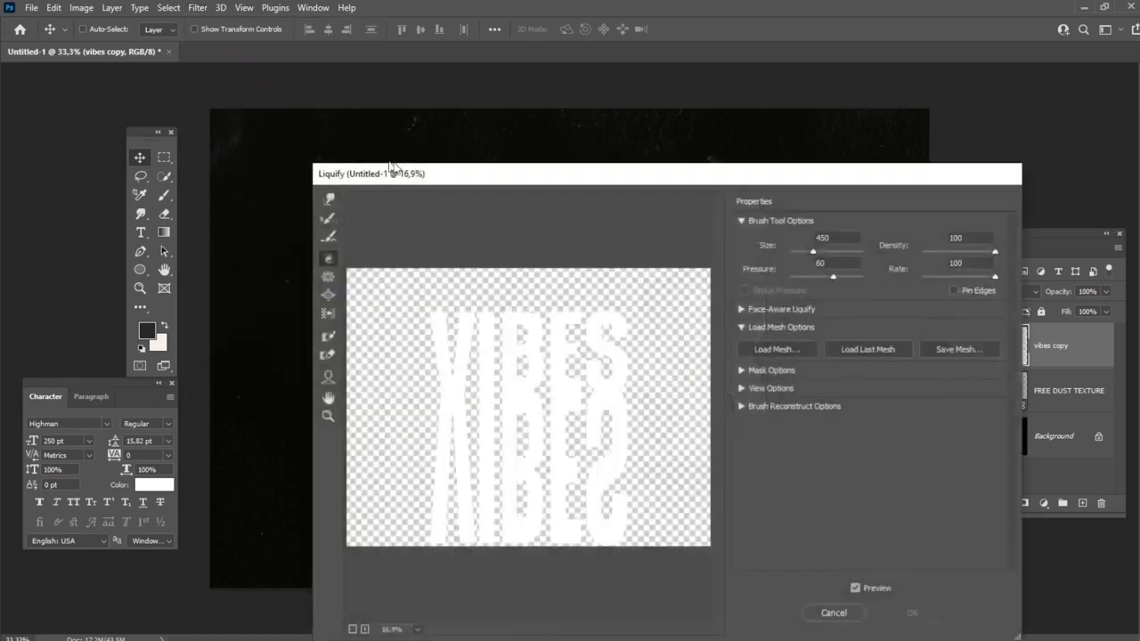
mouse_move(483, 176)
mouse_down()
mouse_move(379, 106)
mouse_move(373, 119)
mouse_up()
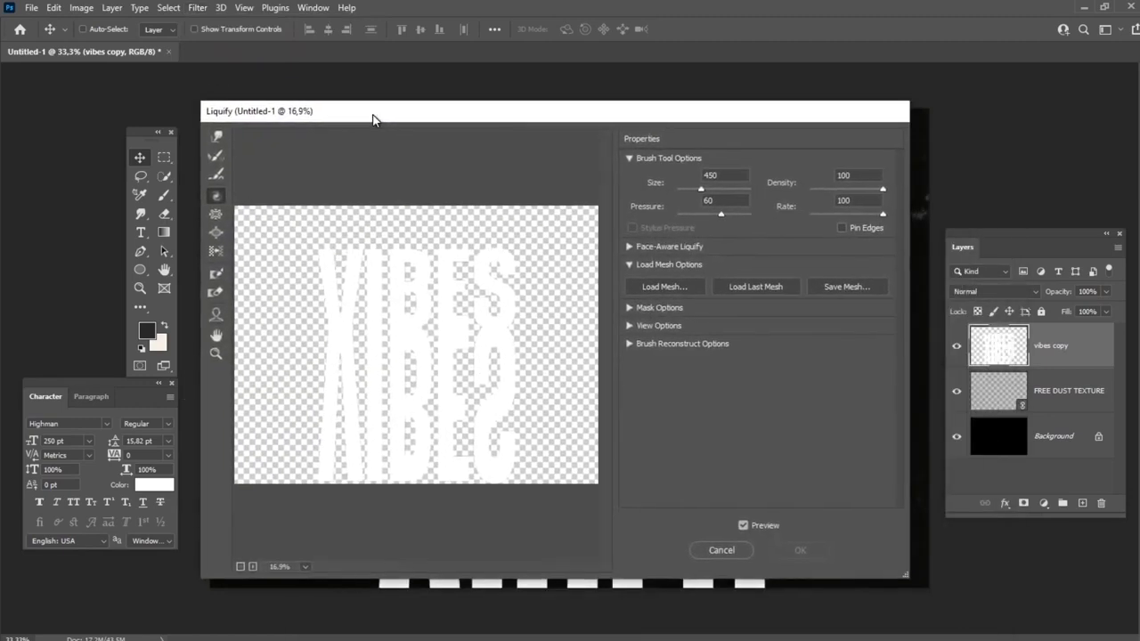
click(218, 136)
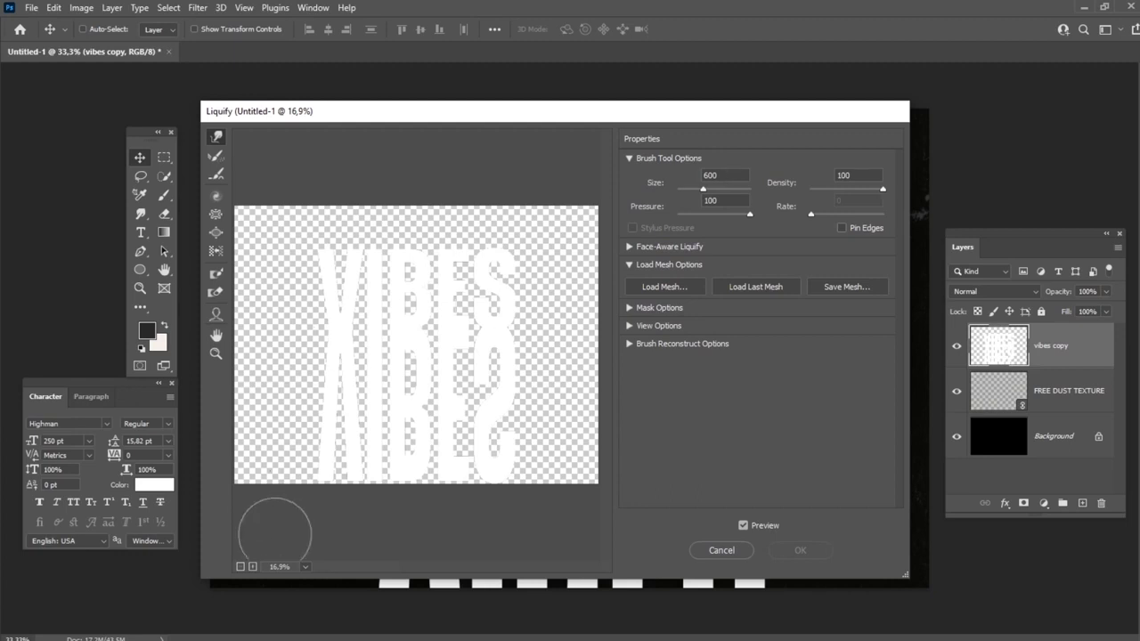
Warp the upper VIBES letters slightly with Forward Warp strokes to make their edges wavy.
click(253, 567)
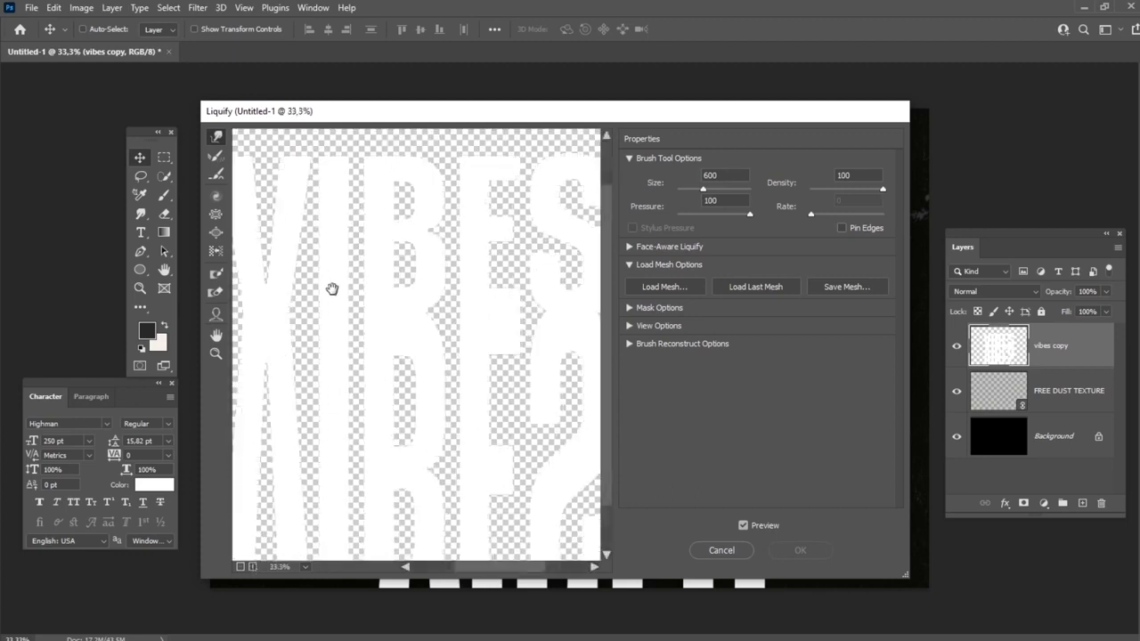
mouse_move(330, 287)
mouse_down()
mouse_move(377, 322)
mouse_move(321, 228)
mouse_move(309, 303)
mouse_move(336, 287)
mouse_move(341, 235)
mouse_move(462, 292)
mouse_move(457, 240)
mouse_move(465, 255)
mouse_move(384, 261)
mouse_up()
click(319, 228)
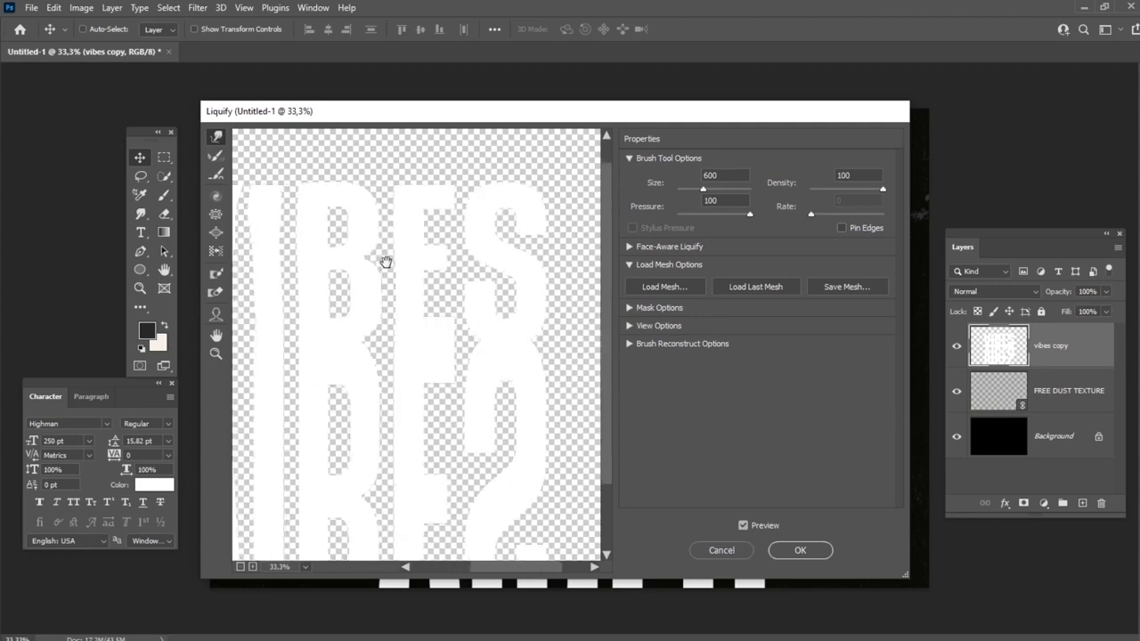
mouse_move(508, 301)
mouse_down()
mouse_move(524, 218)
mouse_move(547, 242)
mouse_up()
drag(319, 251, 466, 249)
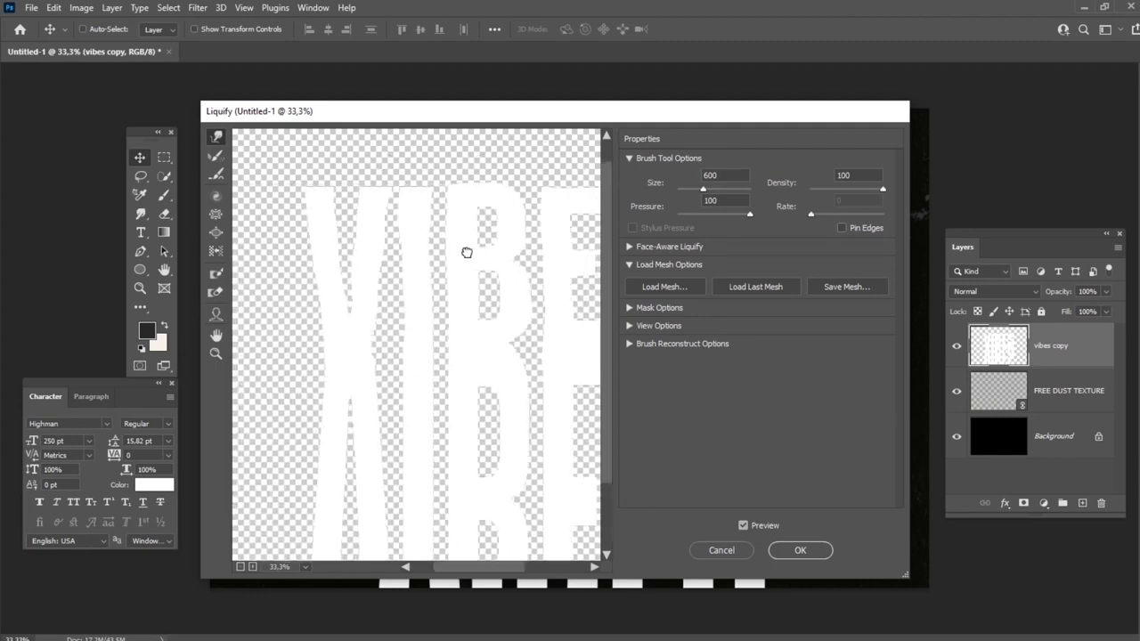
Pull the mirrored lower letters downward past the canvas edge with long Forward Warp strokes so they look like dripping.
click(241, 567)
click(241, 567)
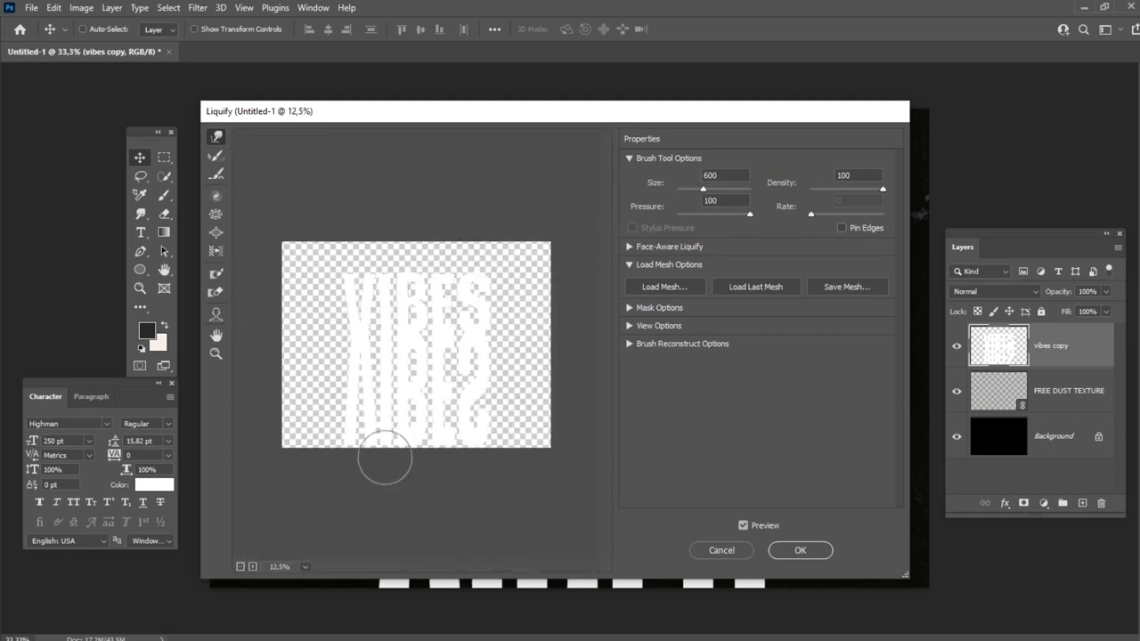
drag(359, 350, 359, 466)
mouse_move(394, 367)
mouse_down()
mouse_move(391, 436)
mouse_move(411, 366)
mouse_move(412, 473)
mouse_up()
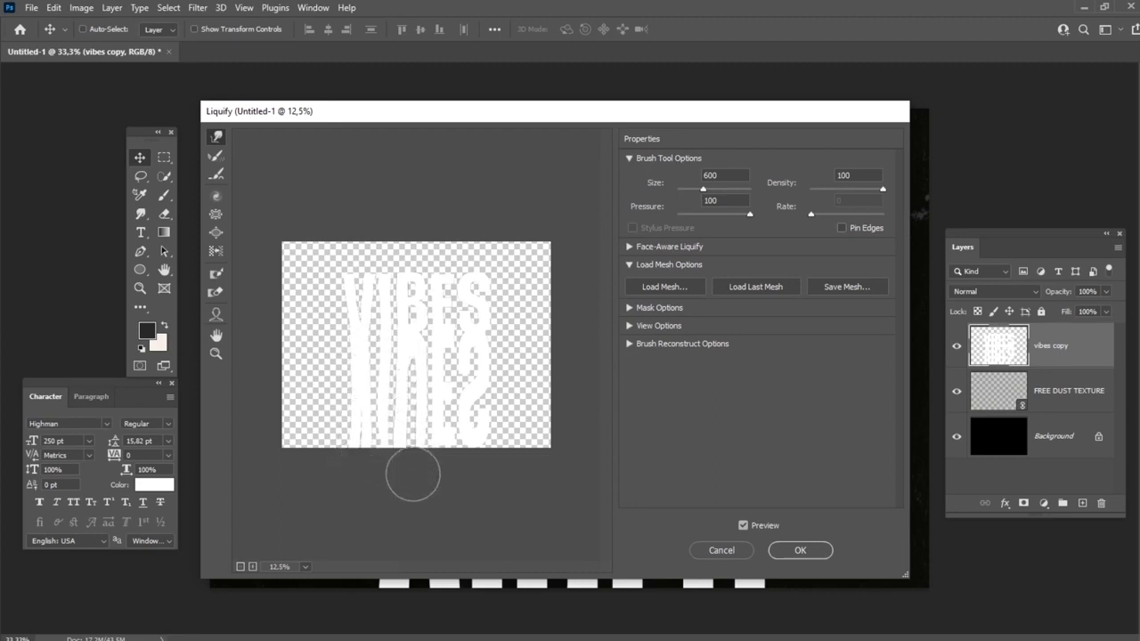
mouse_move(473, 364)
mouse_down()
mouse_move(476, 454)
mouse_move(451, 368)
mouse_move(450, 473)
mouse_up()
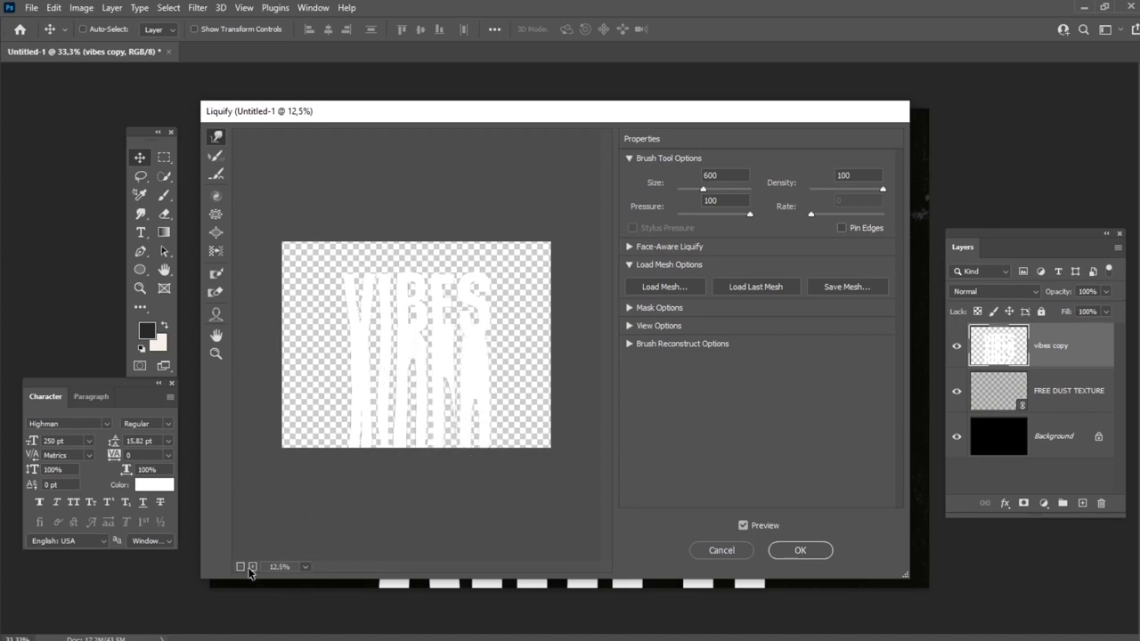
Refine the drips with short Forward Warp strokes that close leftover gaps and make the lower stems wavy, and apply the Liquify filter.
click(252, 567)
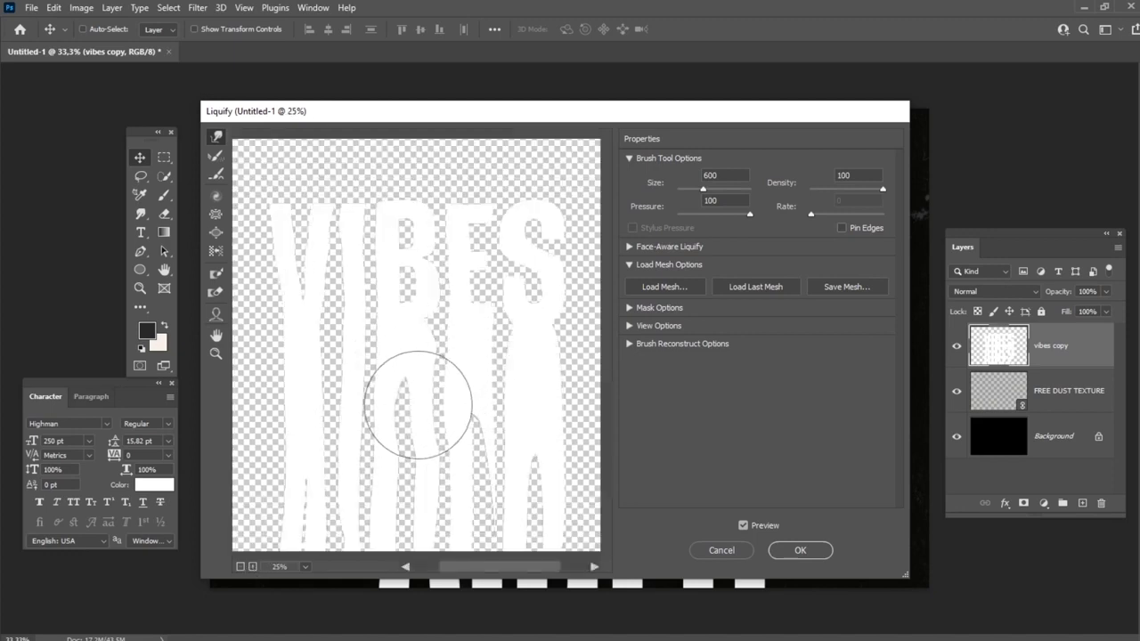
mouse_move(444, 427)
mouse_down()
mouse_move(435, 436)
mouse_move(469, 511)
mouse_up()
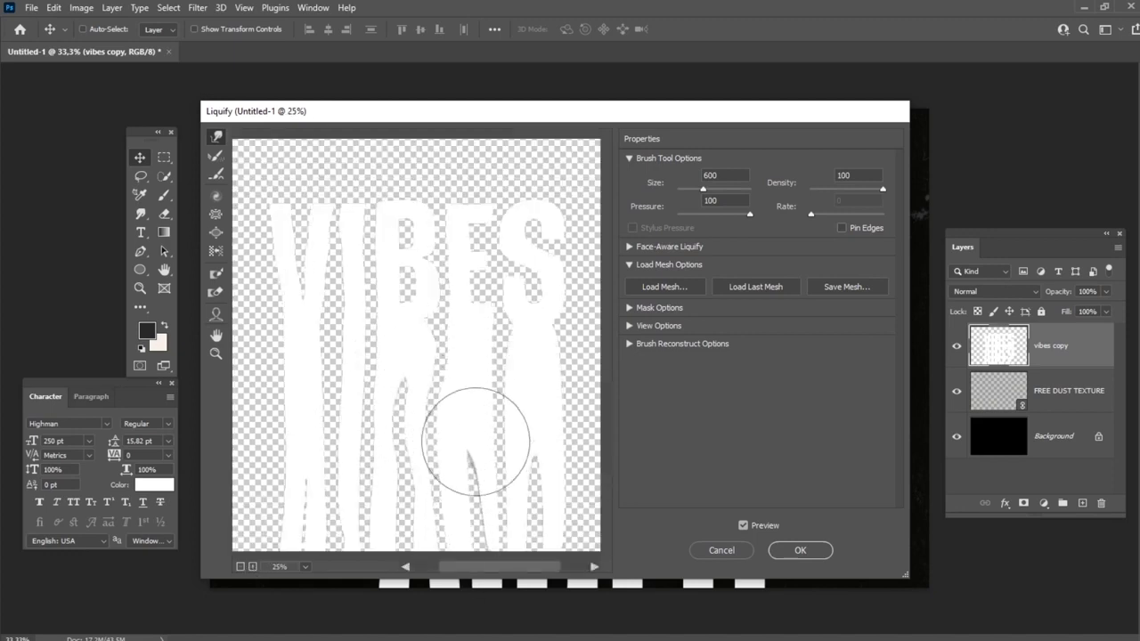
drag(475, 441, 484, 561)
drag(528, 479, 522, 499)
drag(409, 383, 408, 407)
drag(289, 499, 289, 561)
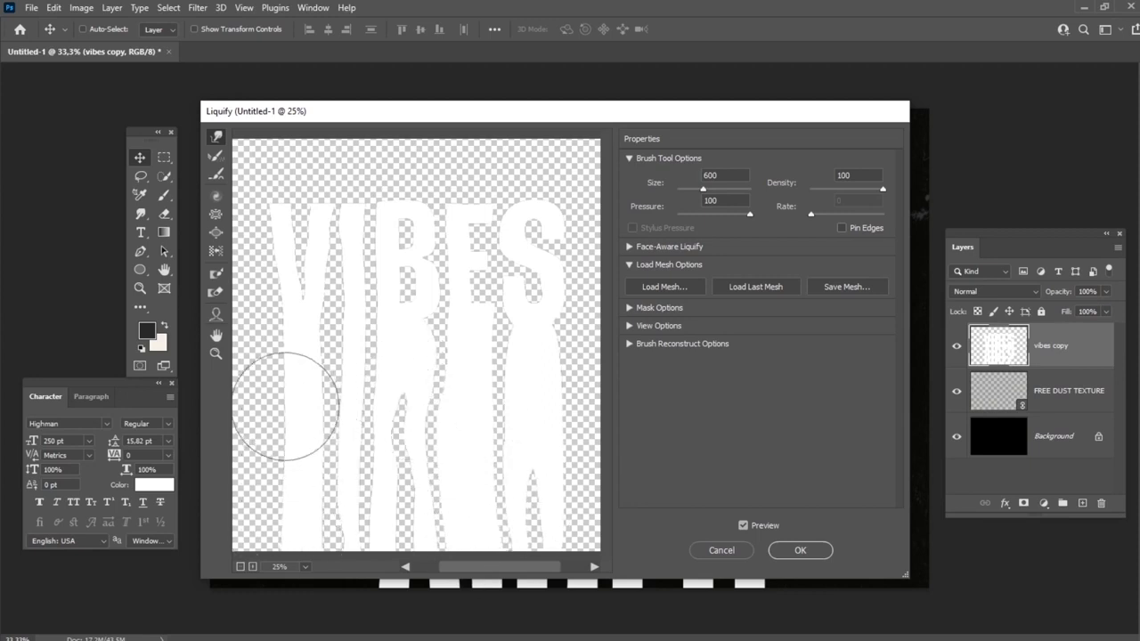
drag(287, 468, 311, 413)
drag(394, 333, 394, 351)
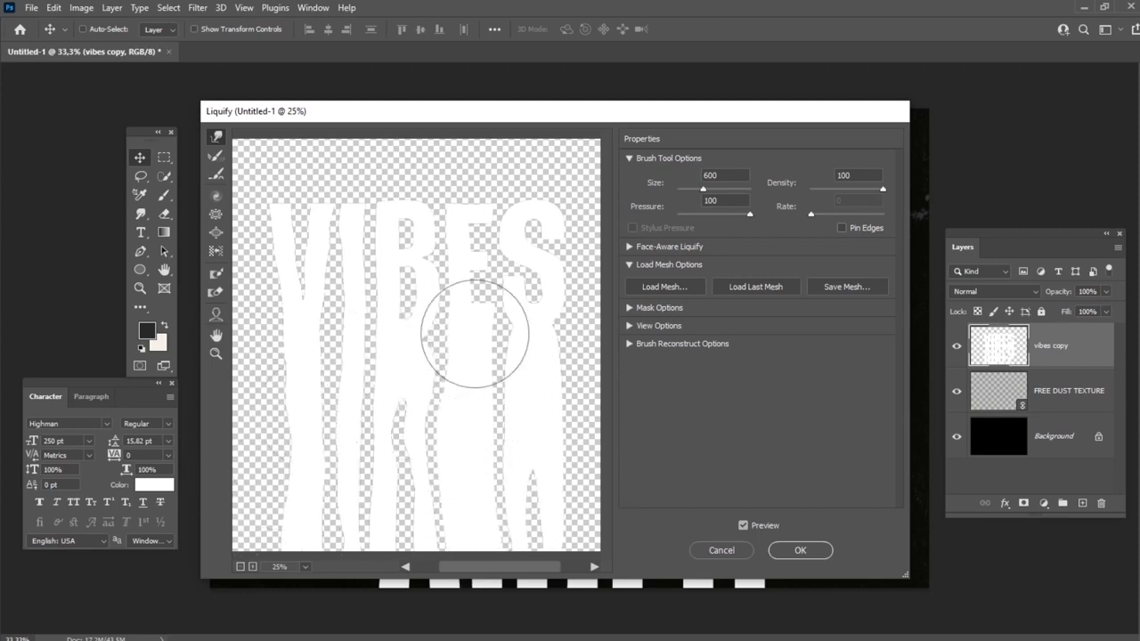
drag(519, 340, 519, 354)
drag(476, 438, 446, 451)
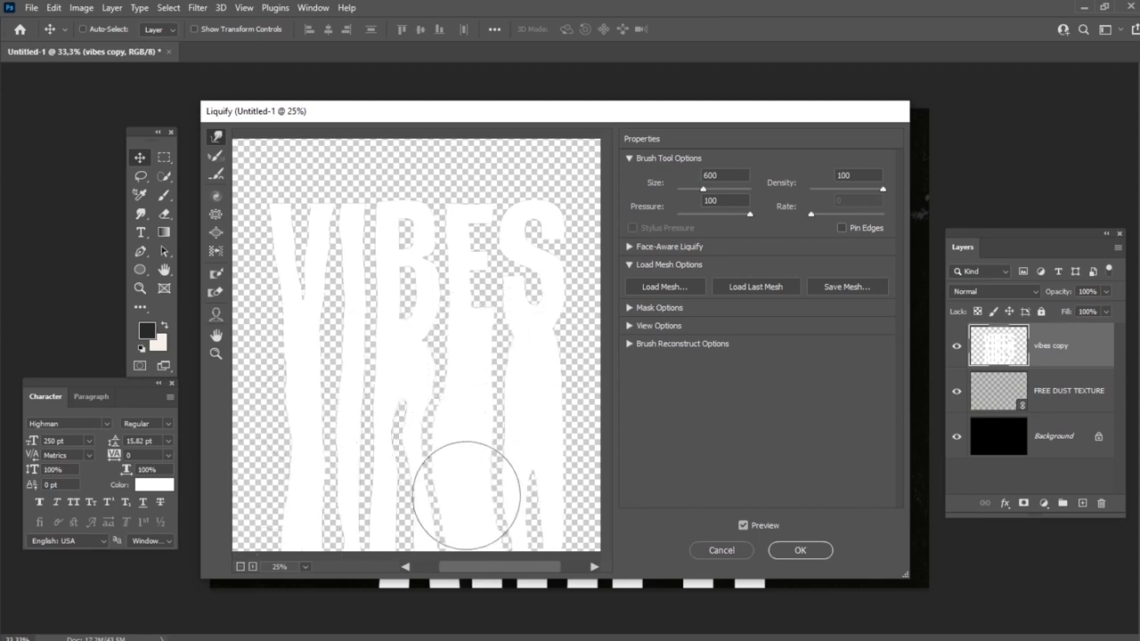
click(799, 550)
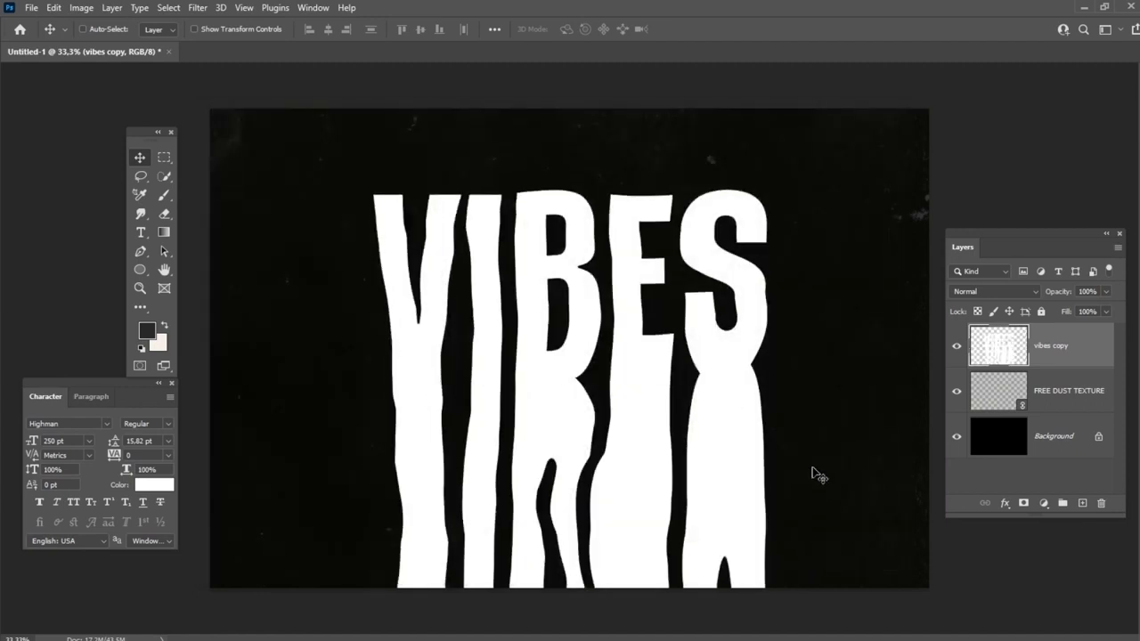
Duplicate the warped vibes copy layer twice so three identical text layers are stacked.
key(ctrl)
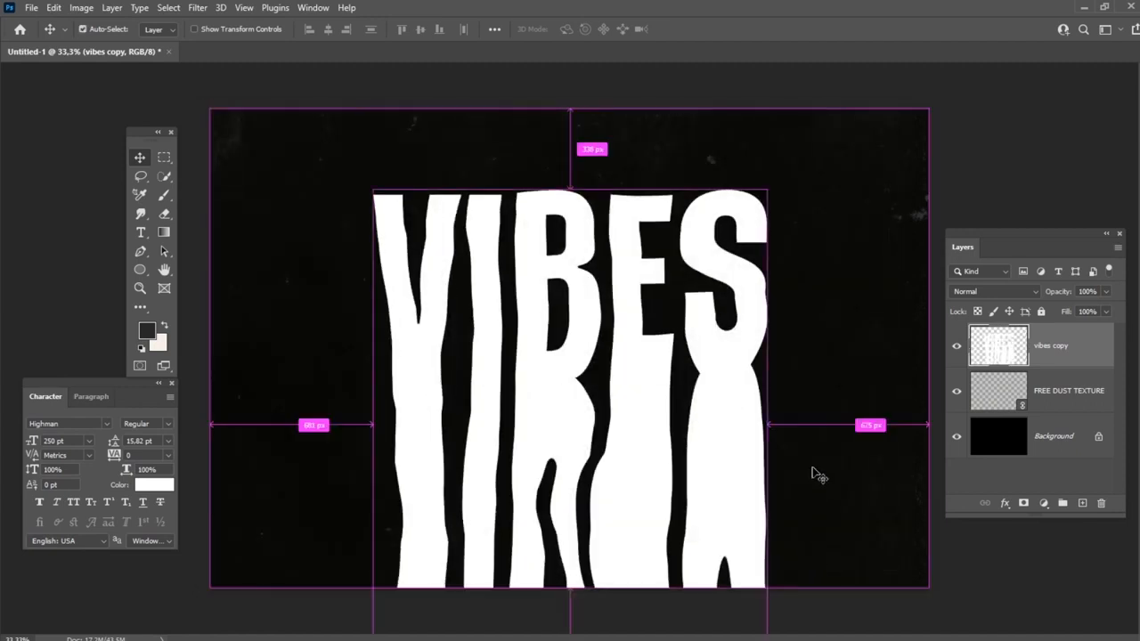
key(ctrl+j)
key(ctrl+j)
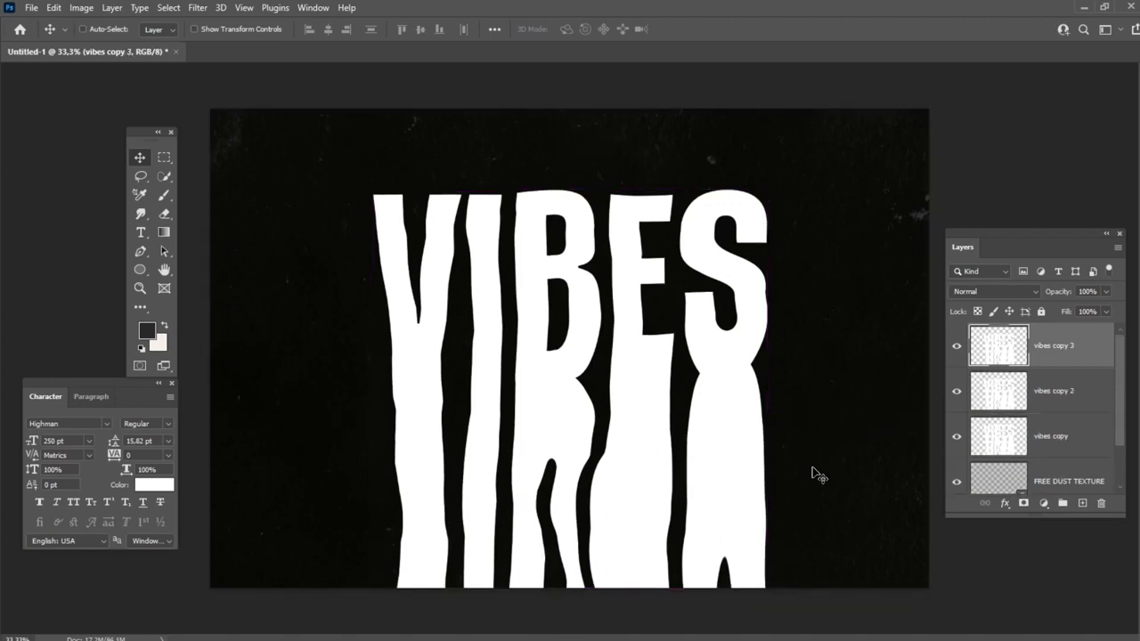
Rename the three text layers from lowest to highest as Red, Green and Blue.
double_click(1056, 437)
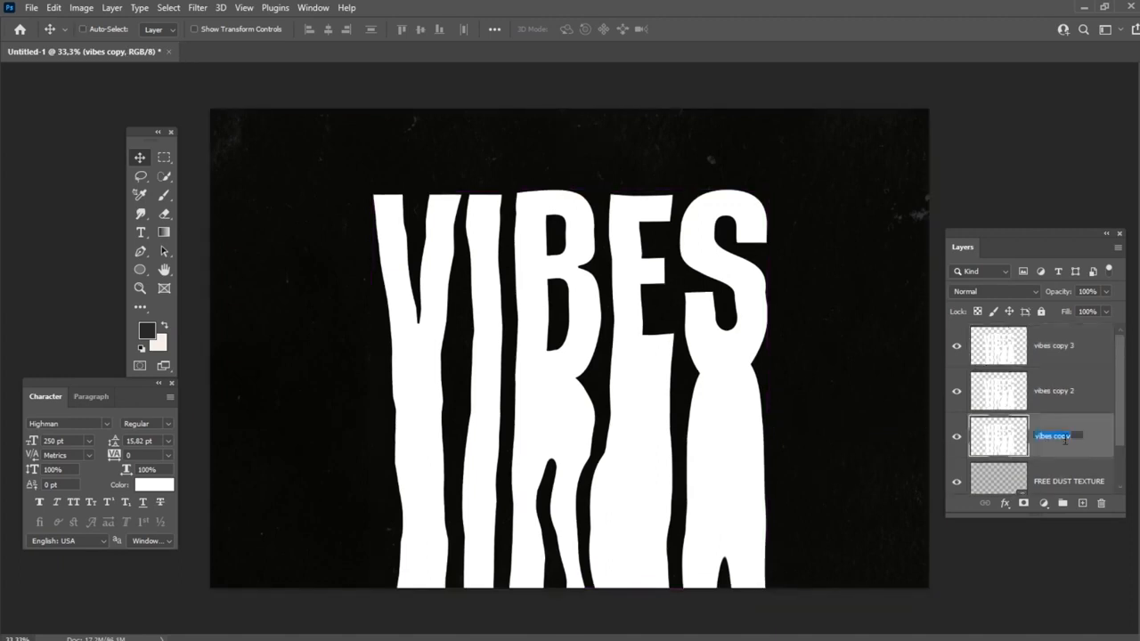
click(1054, 394)
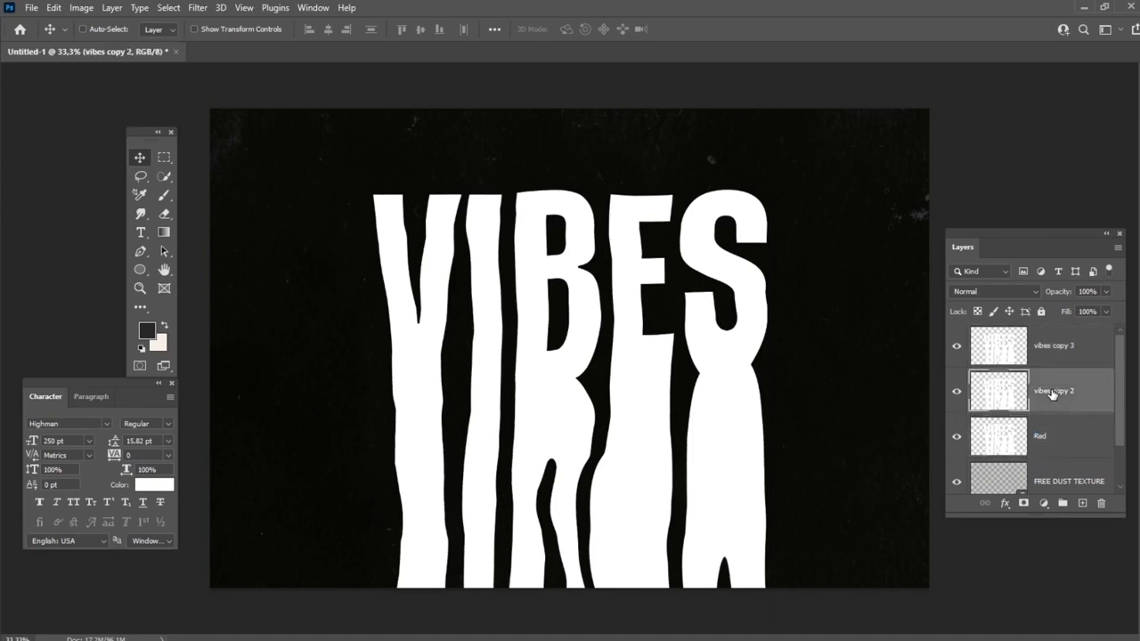
text(Green)
double_click(1053, 347)
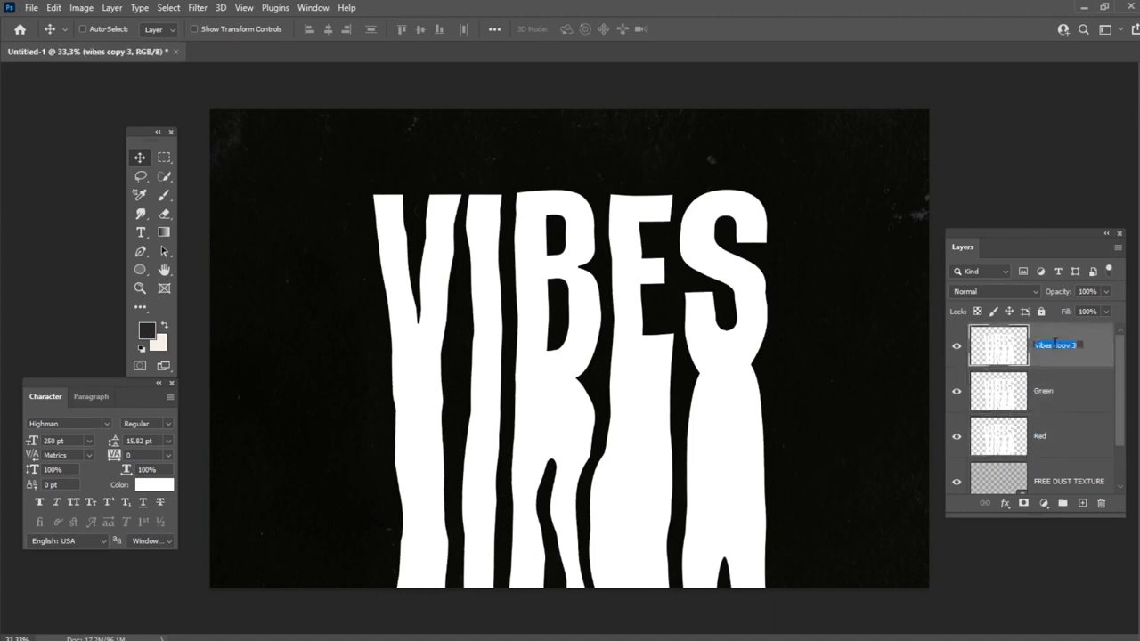
text(Blue)
key(Return)
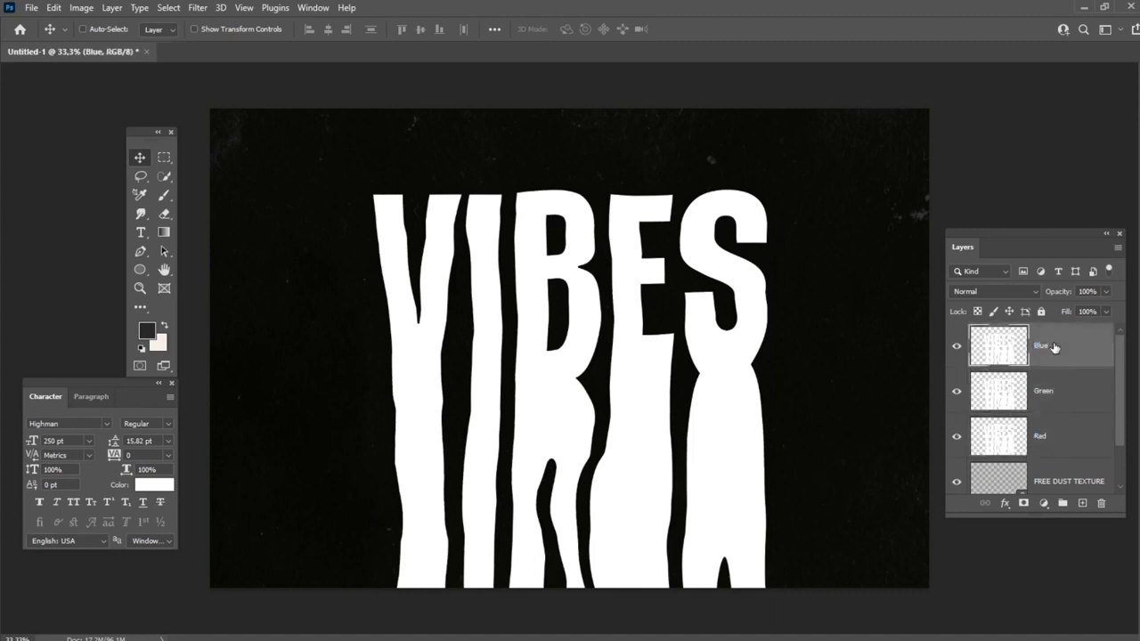
In the Red layer's blending options, turn off the G and B channels and apply, leaving only R.
double_click(1070, 444)
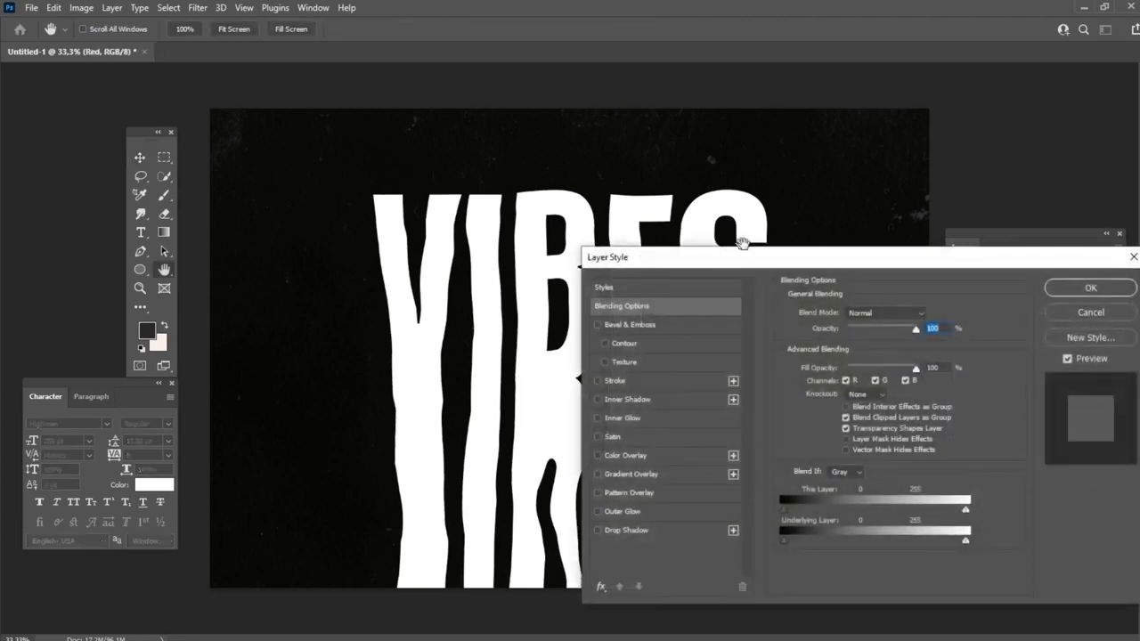
drag(740, 264, 433, 180)
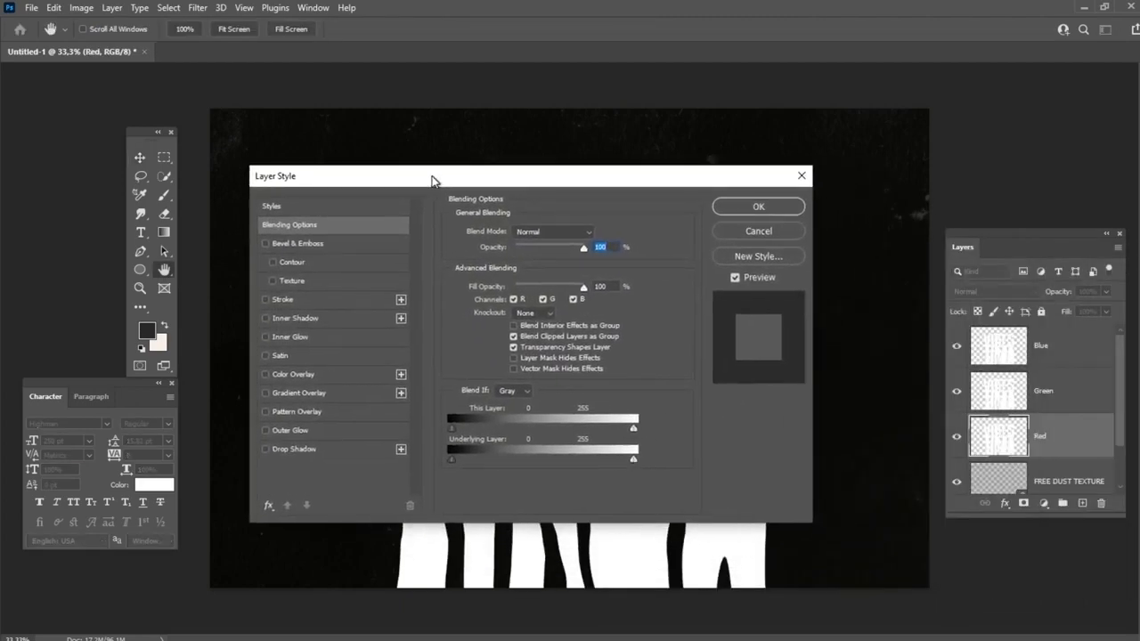
click(544, 300)
click(573, 299)
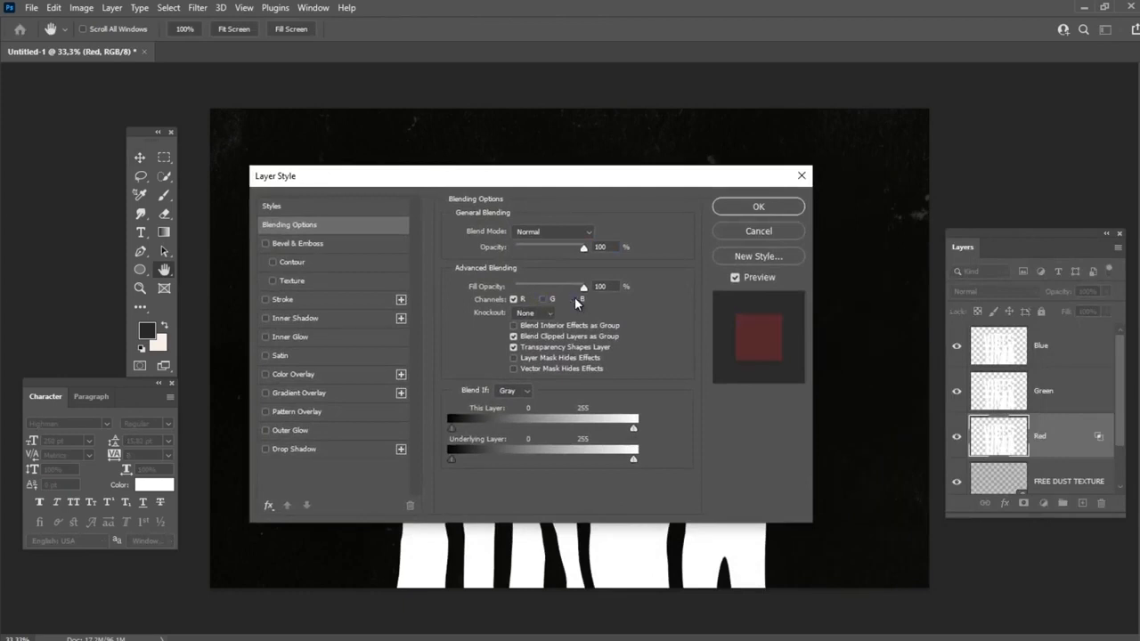
click(743, 205)
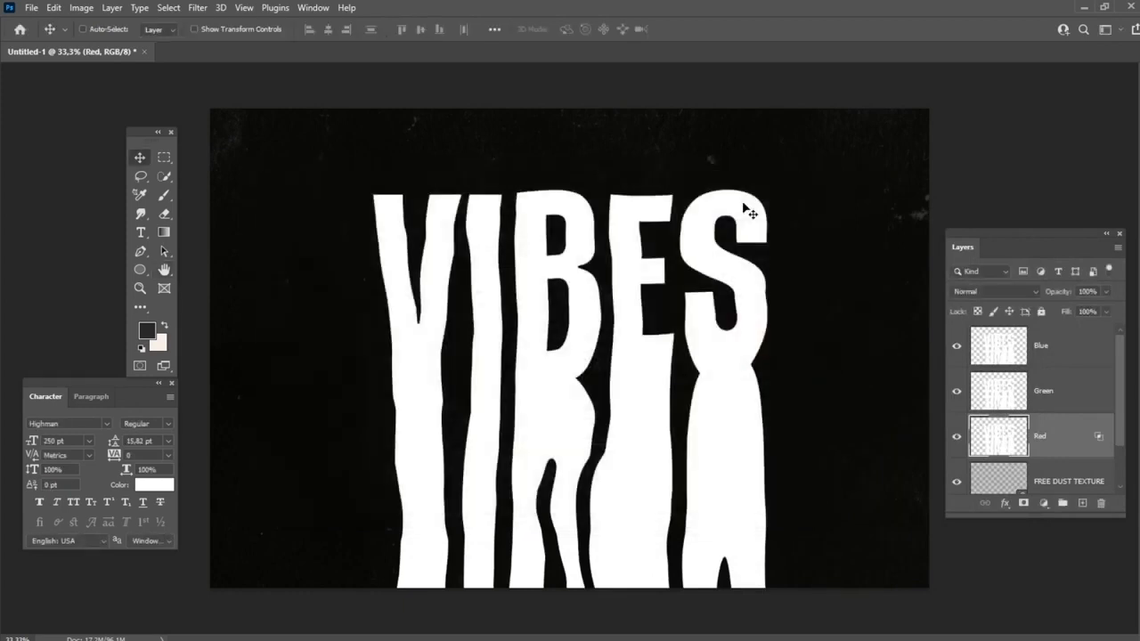
Turn off the R and B channels in the Green layer's blending options so only G remains.
double_click(1075, 395)
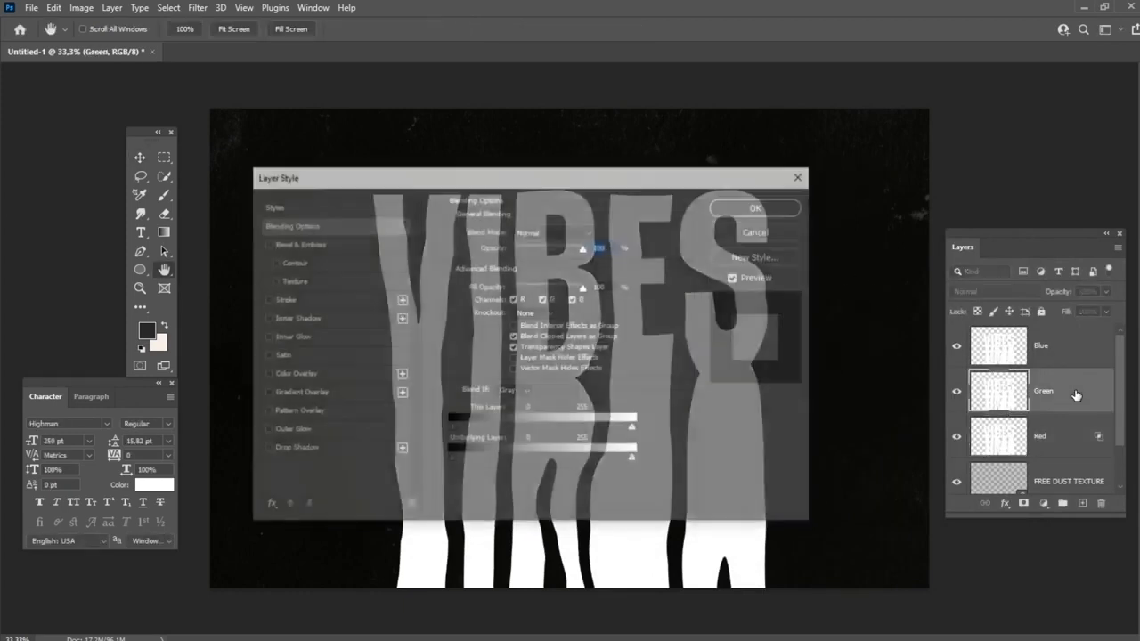
click(515, 300)
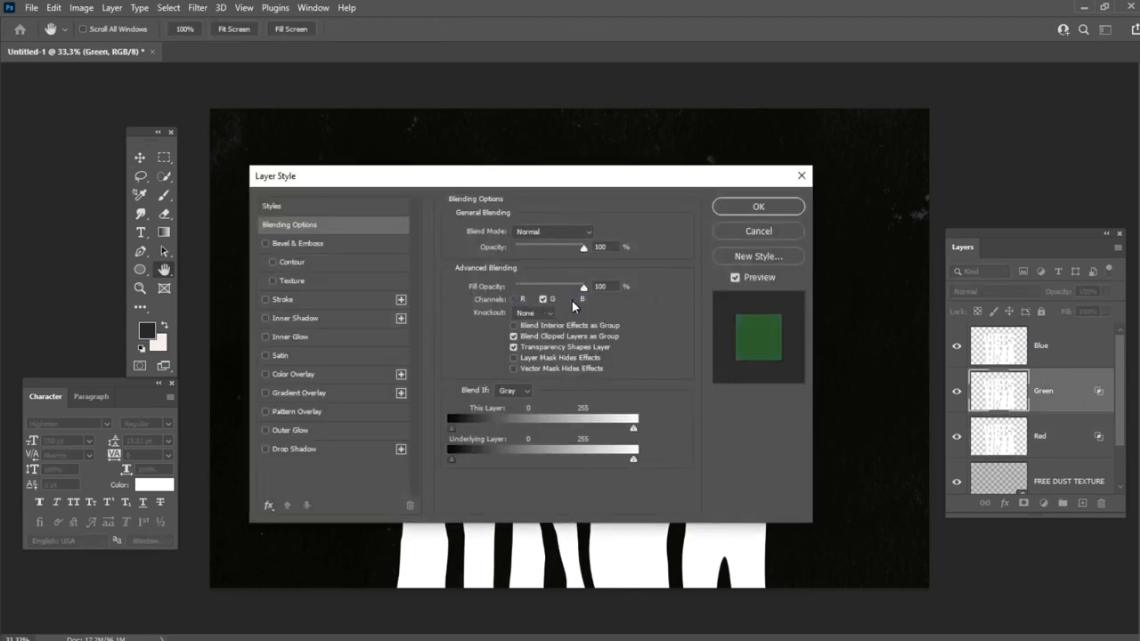
click(745, 208)
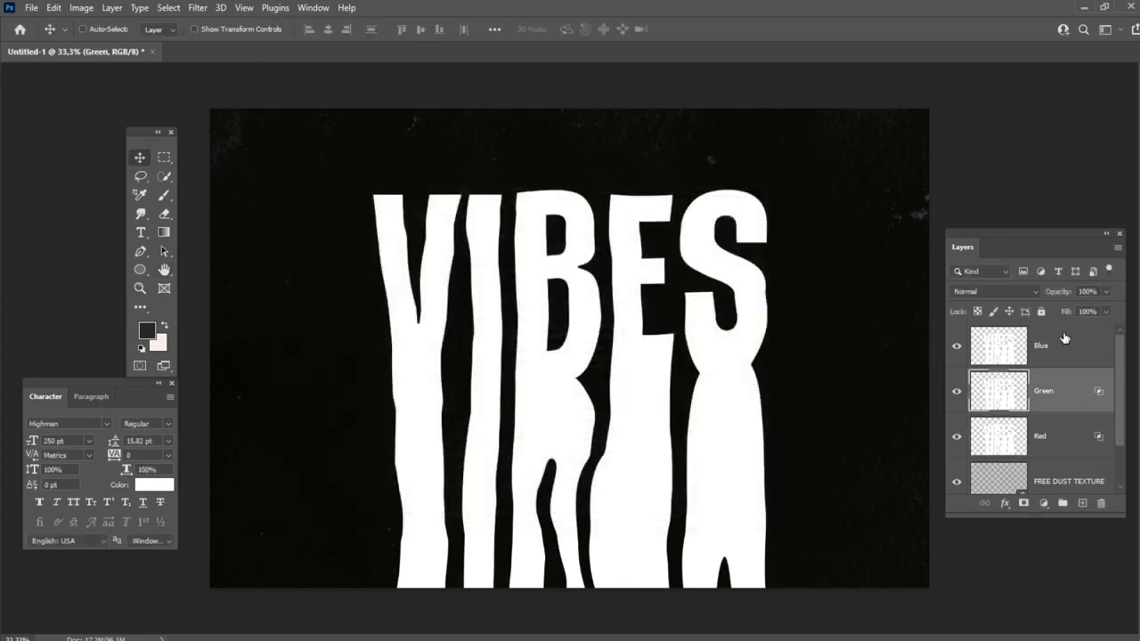
Restrict the Blue layer to the B channel by turning off R and G in its blending options.
double_click(1064, 338)
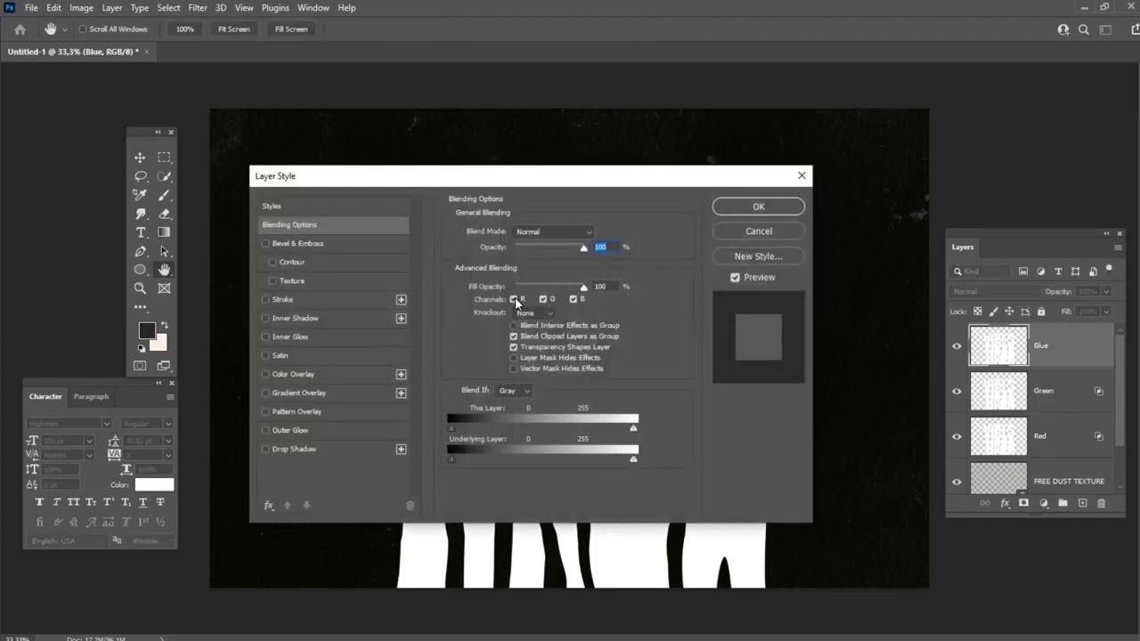
click(514, 300)
click(543, 300)
click(718, 214)
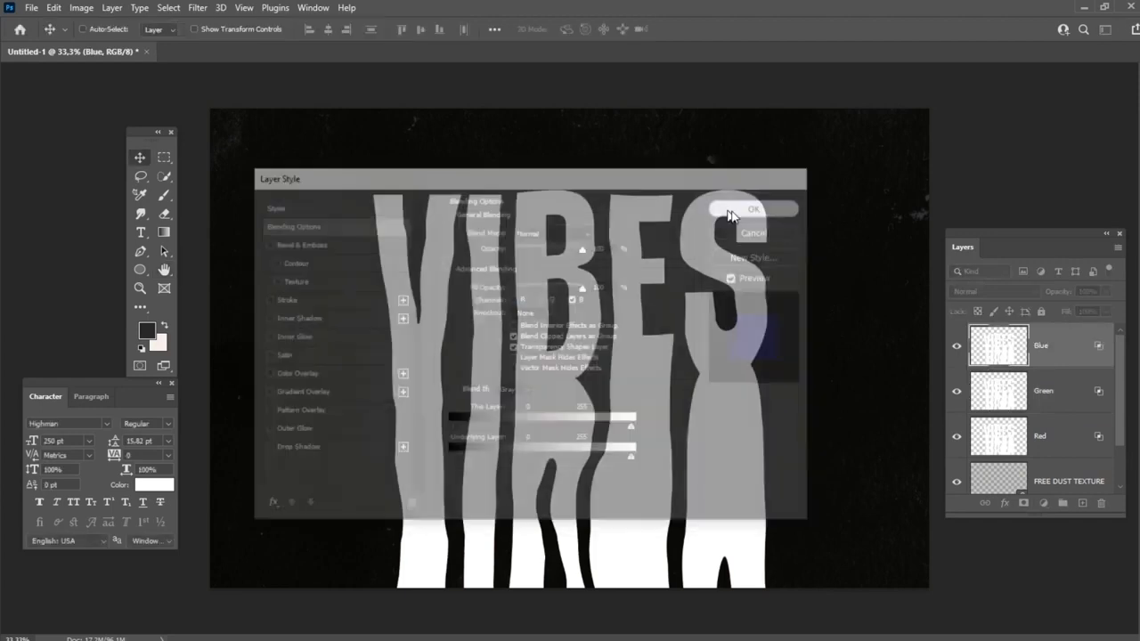
Move the Green layer slightly to the right to create a green and magenta fringe around the letters.
click(1033, 388)
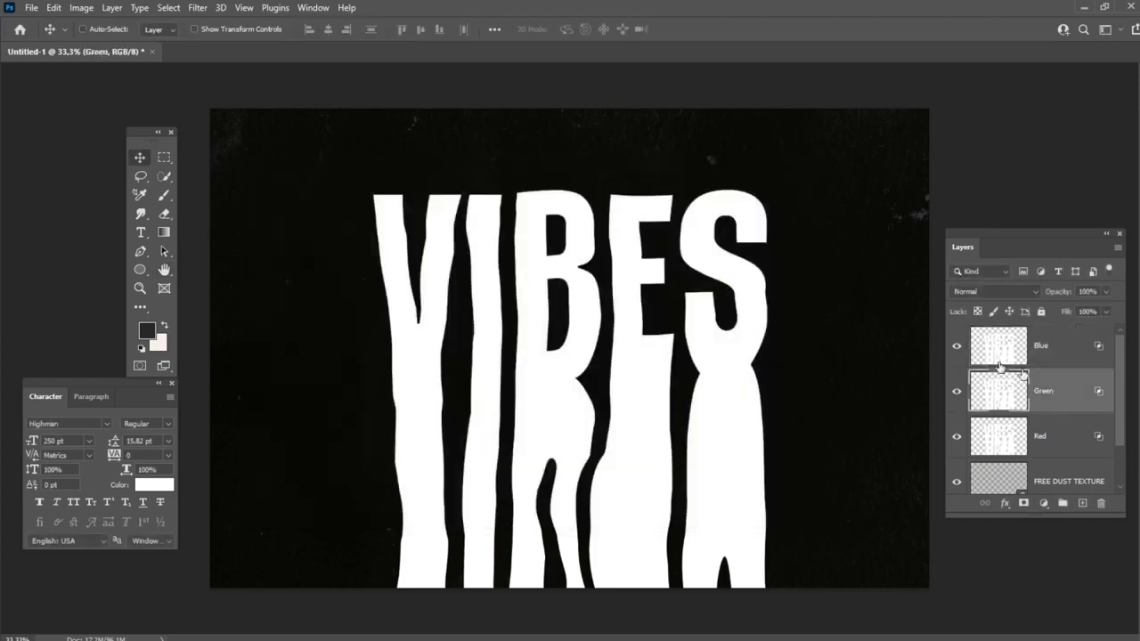
scroll(529, 258, up, 5)
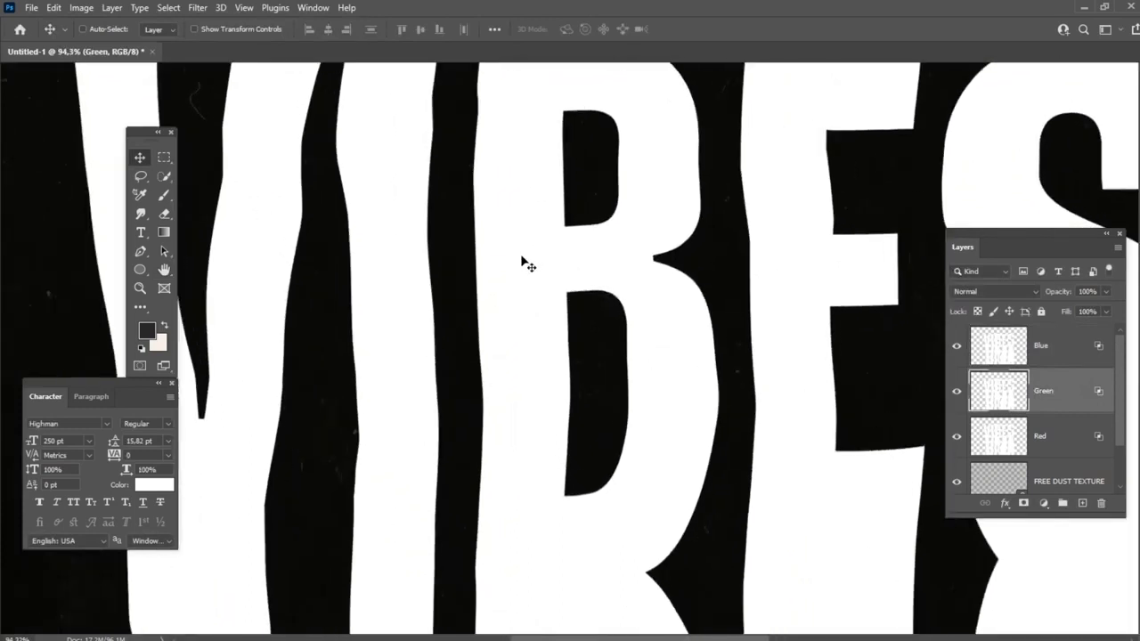
drag(522, 256, 541, 260)
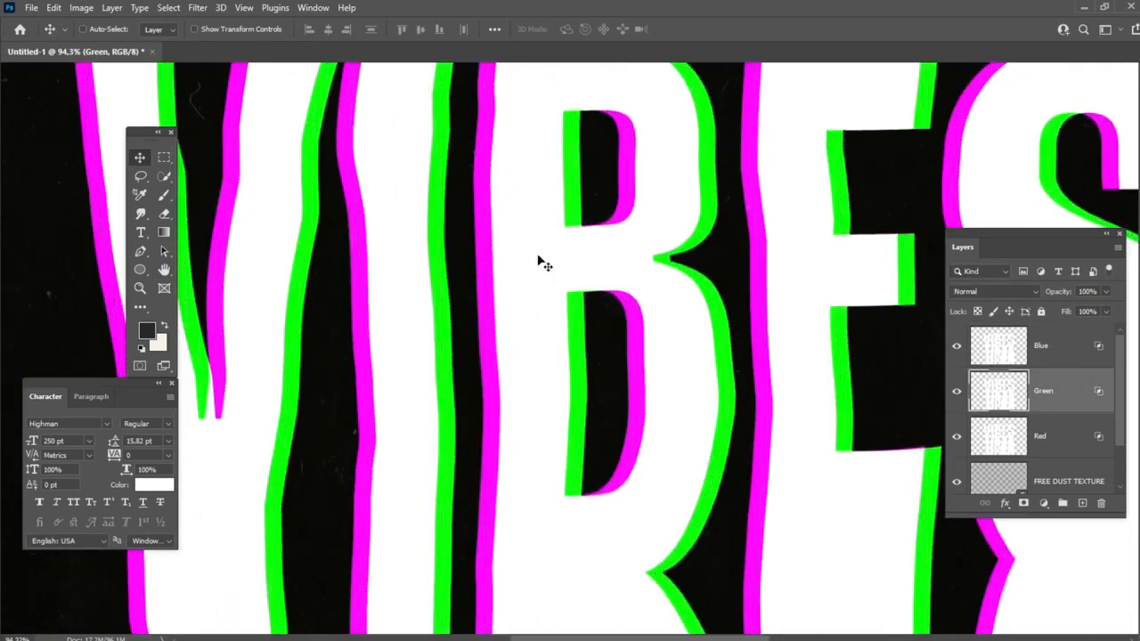
Shift the Blue layer to the right beyond the Green layer's offset to complete the RGB split.
click(1072, 346)
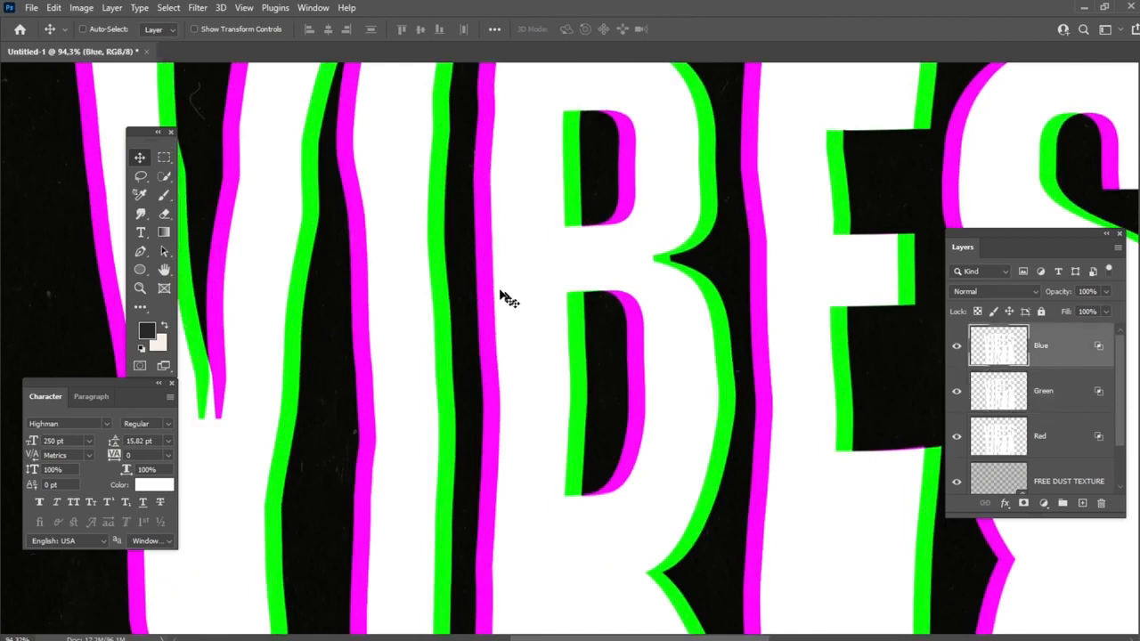
drag(500, 297, 437, 280)
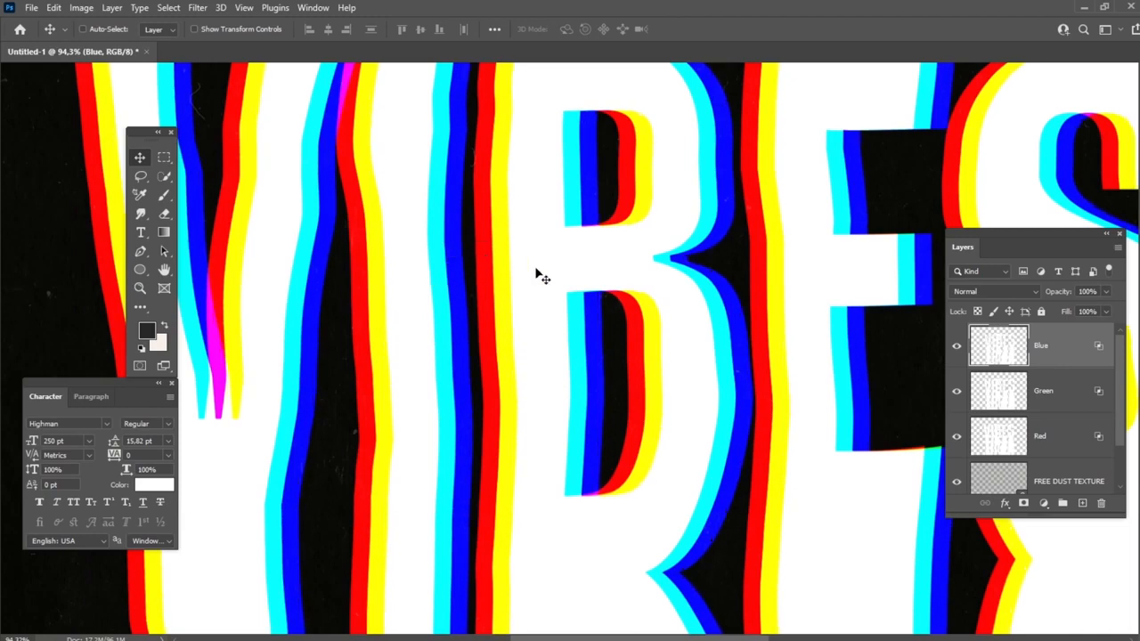
key(ctrl+0)
scroll(534, 273, down, 3)
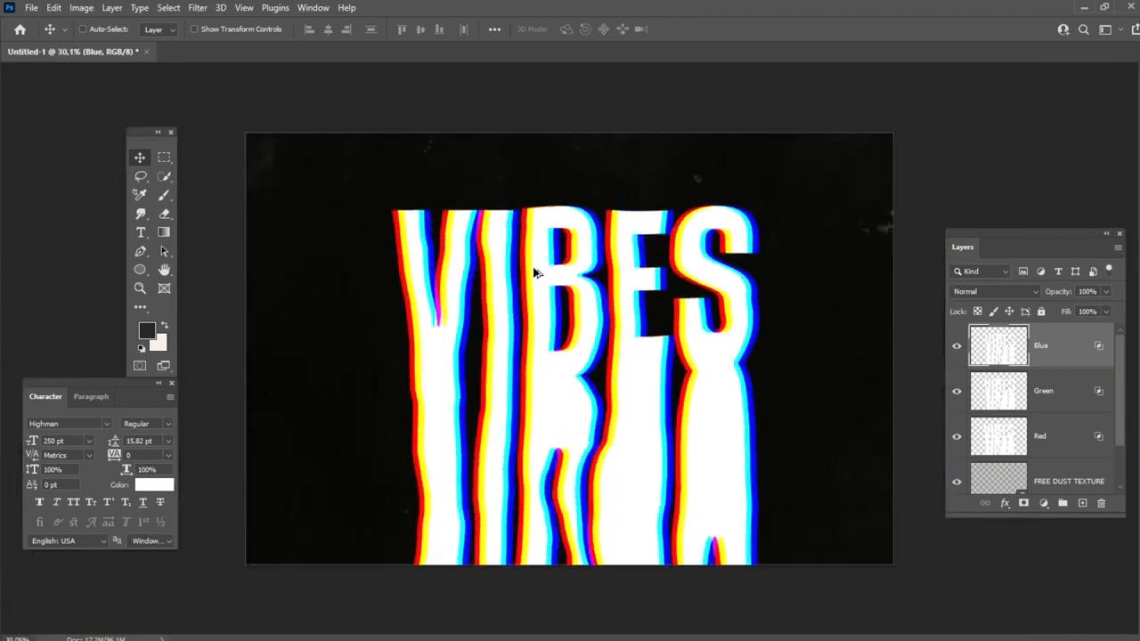
Convert the Blue, Green and Red layers together into one smart object.
shift+click(1051, 437)
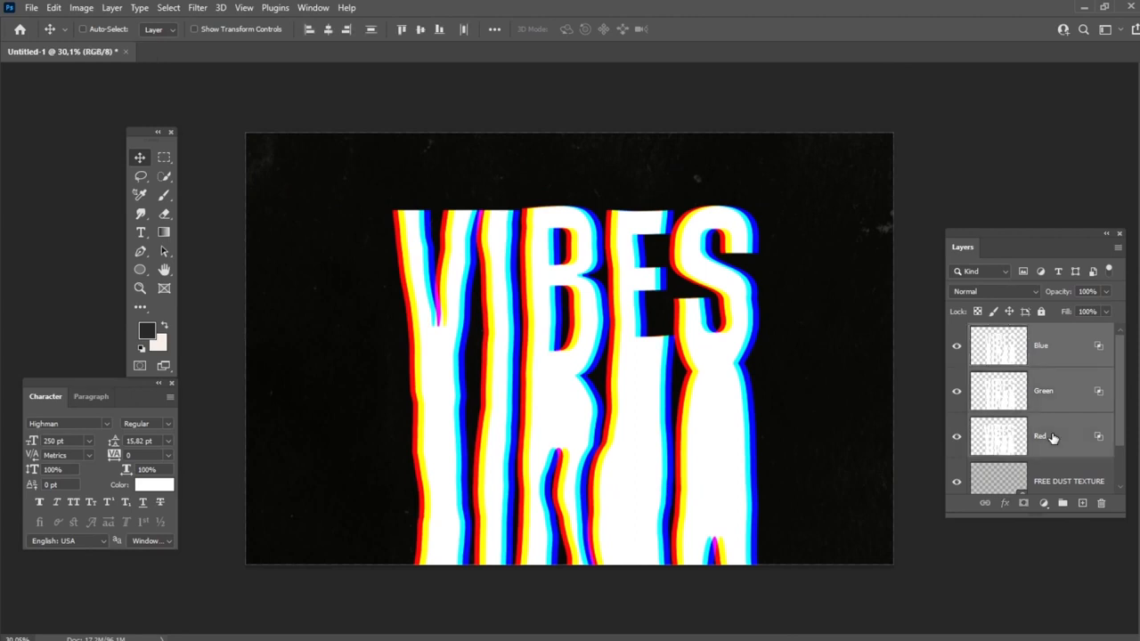
right_click(1066, 338)
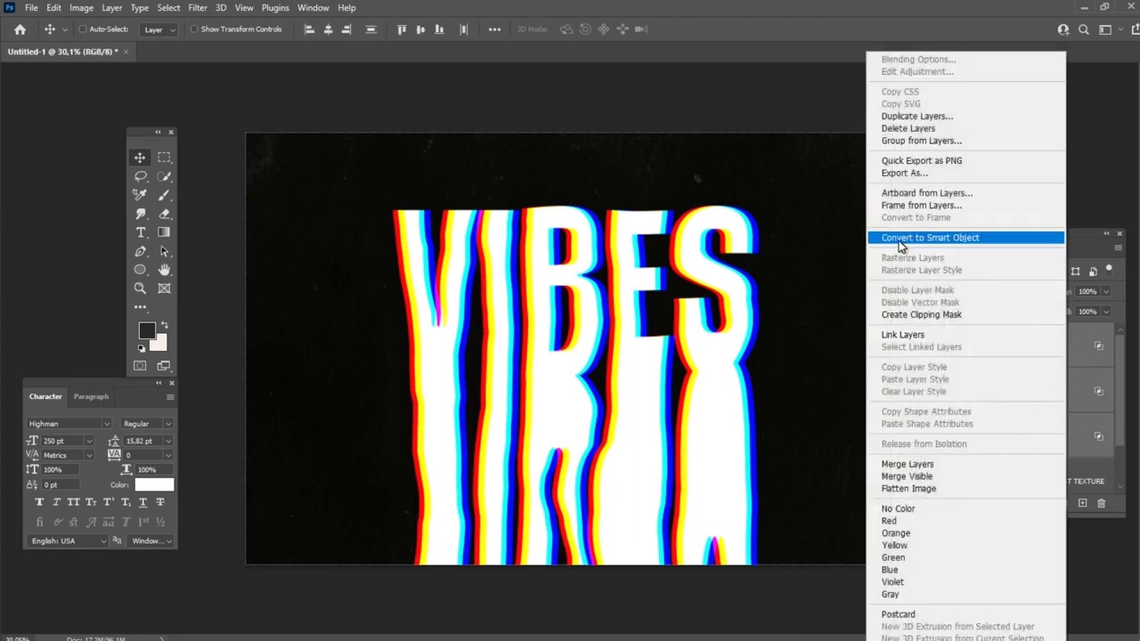
click(898, 239)
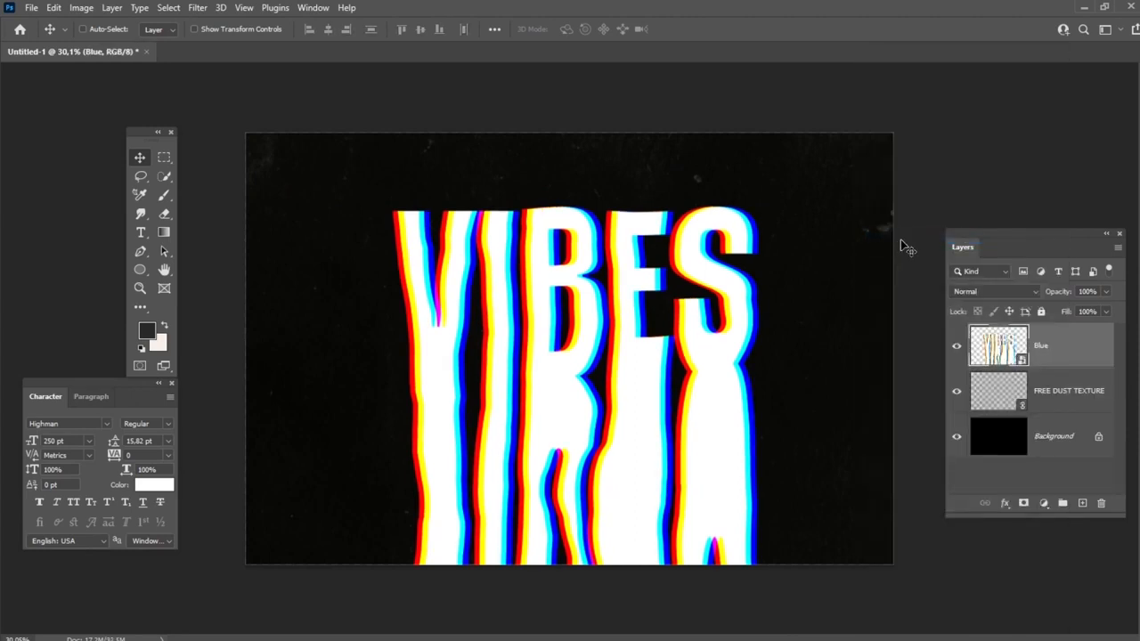
Apply a Median noise filter with a radius of 22 pixels to the text smart object.
click(197, 8)
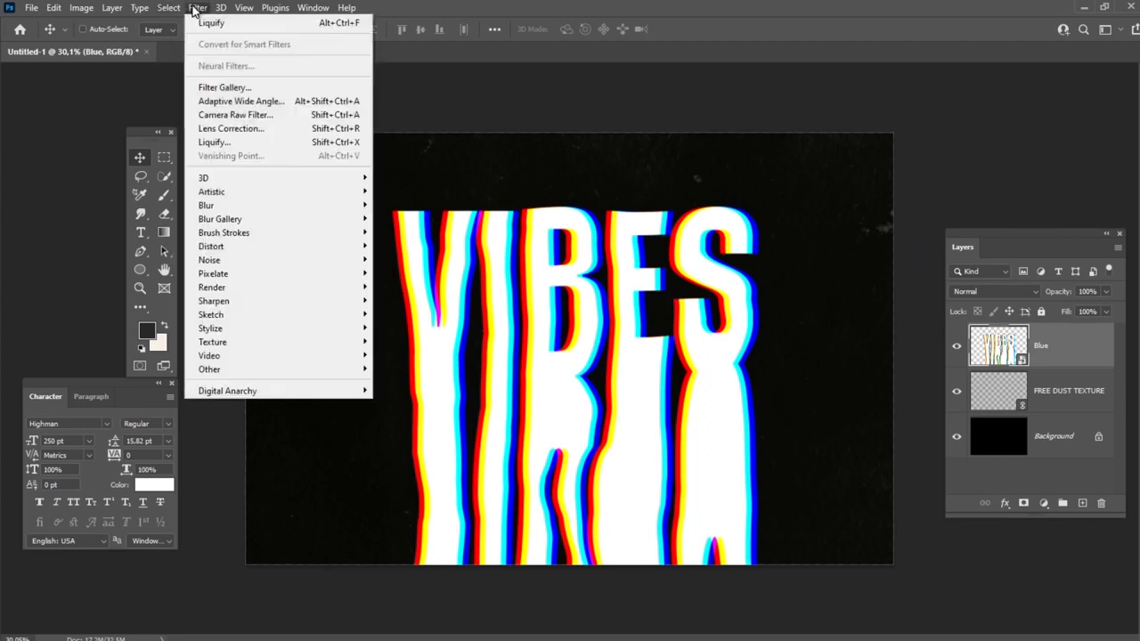
mouse_move(306, 259)
click(418, 301)
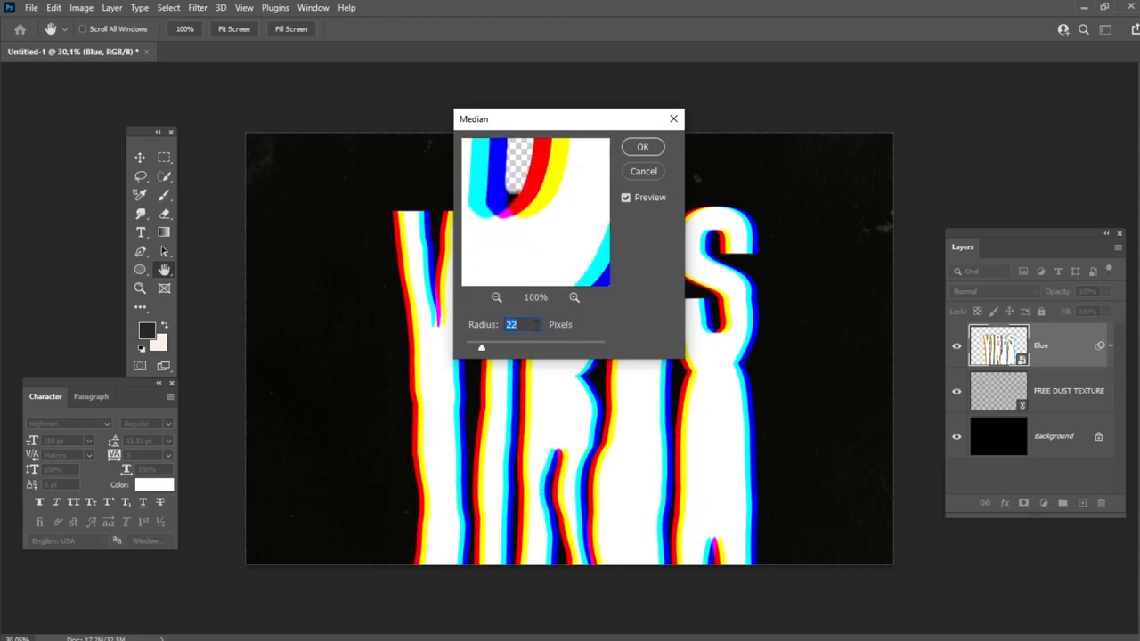
click(650, 148)
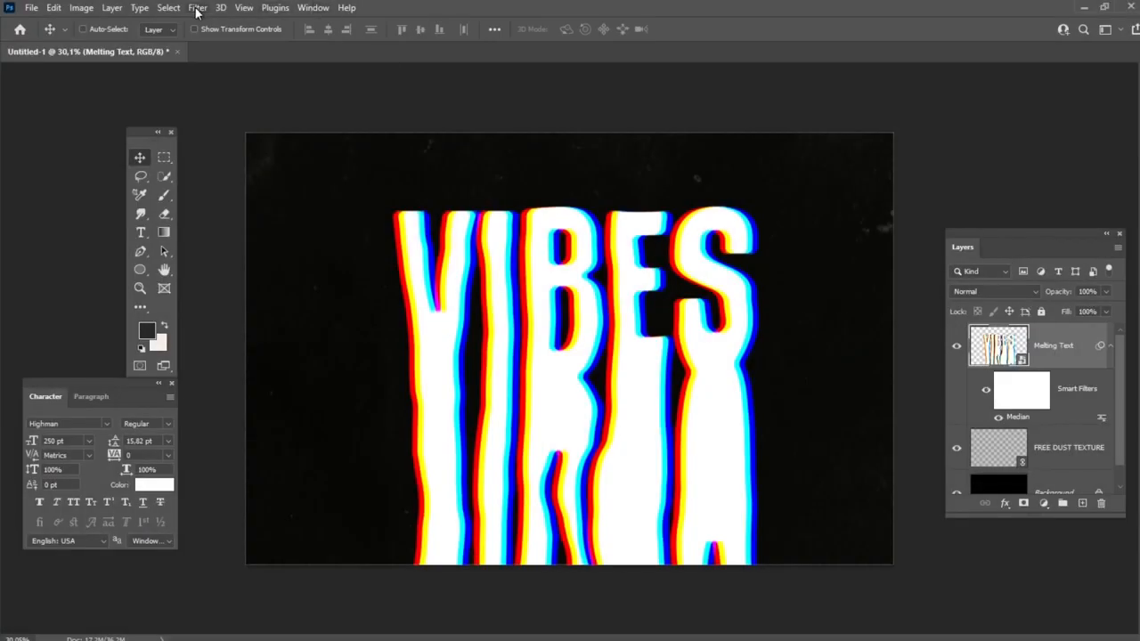
Swirl the lower letters in Liquify using the Twirl tool at size 450 and pressure 60, touch them up with Forward Warp, and apply the filter.
click(196, 11)
click(293, 143)
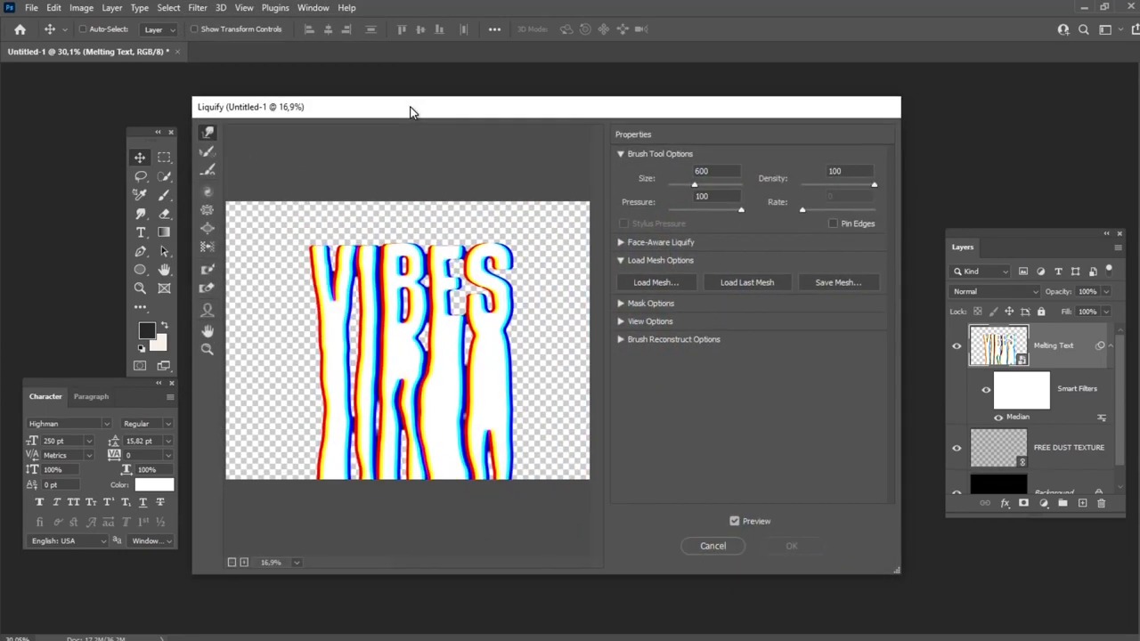
click(209, 190)
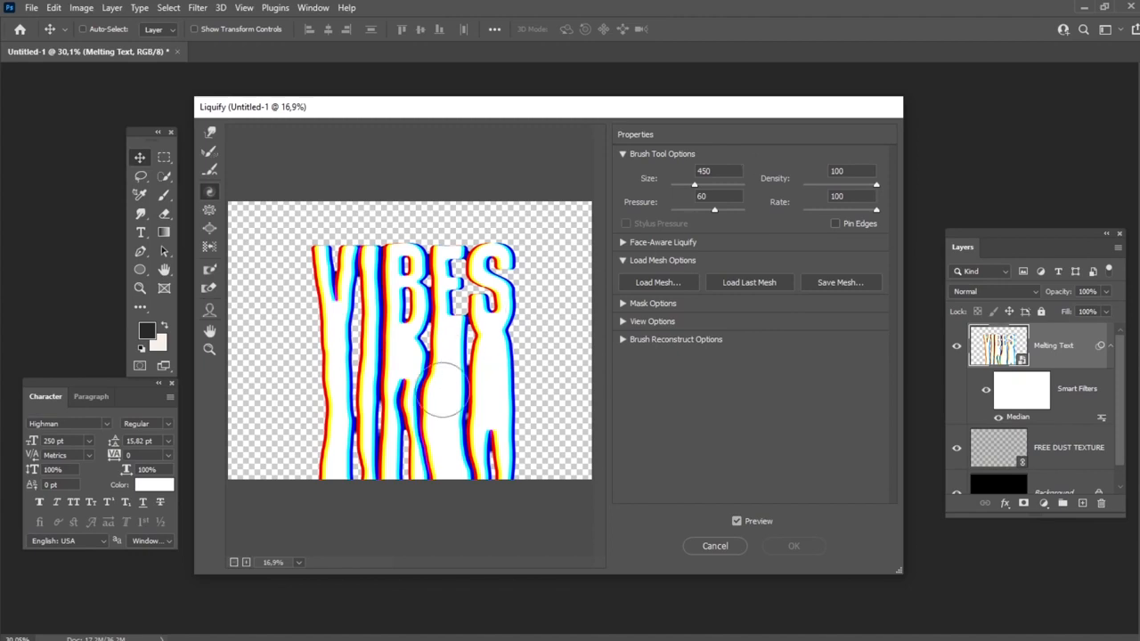
drag(409, 397, 408, 401)
mouse_move(402, 422)
mouse_down()
mouse_move(399, 478)
mouse_move(410, 373)
mouse_move(455, 418)
mouse_move(466, 477)
mouse_move(490, 448)
mouse_move(487, 473)
mouse_move(491, 388)
mouse_move(470, 396)
mouse_move(480, 411)
mouse_move(464, 465)
mouse_up()
drag(341, 411, 348, 473)
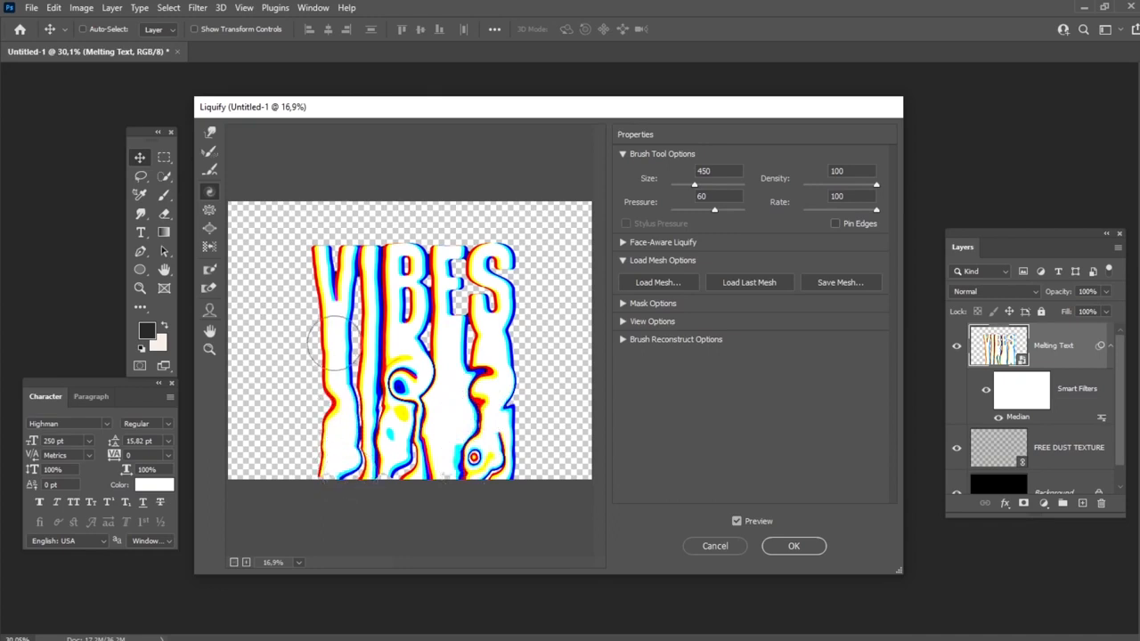
mouse_move(345, 355)
mouse_down()
mouse_move(346, 433)
mouse_move(383, 465)
mouse_move(338, 471)
mouse_move(338, 487)
mouse_move(389, 464)
mouse_move(386, 488)
mouse_move(372, 475)
mouse_move(488, 488)
mouse_move(388, 475)
mouse_up()
click(209, 132)
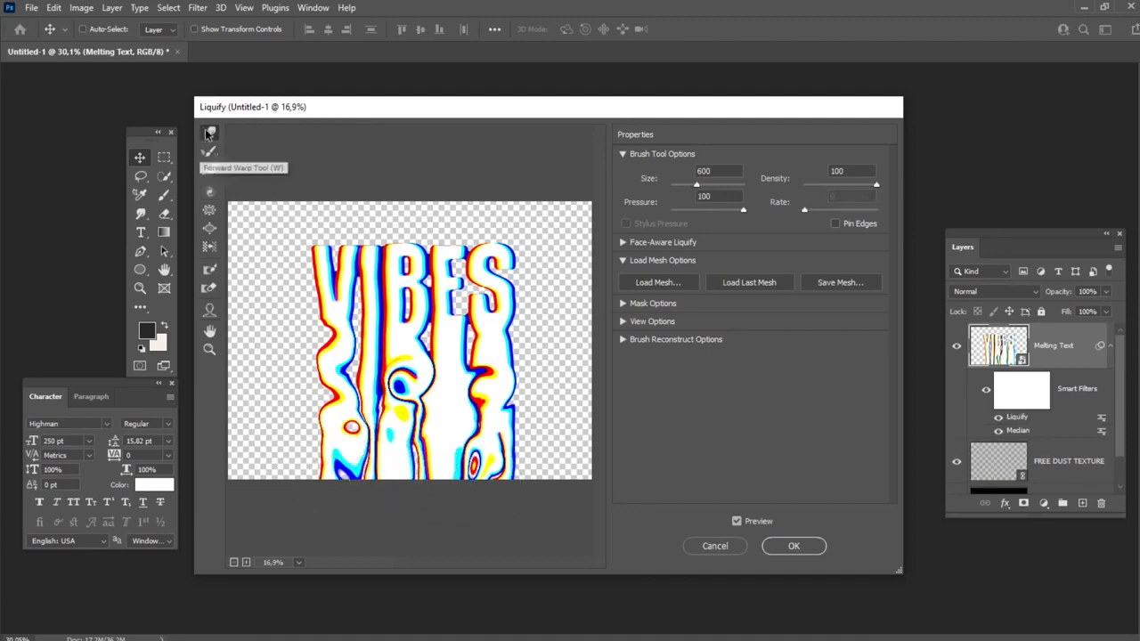
click(796, 546)
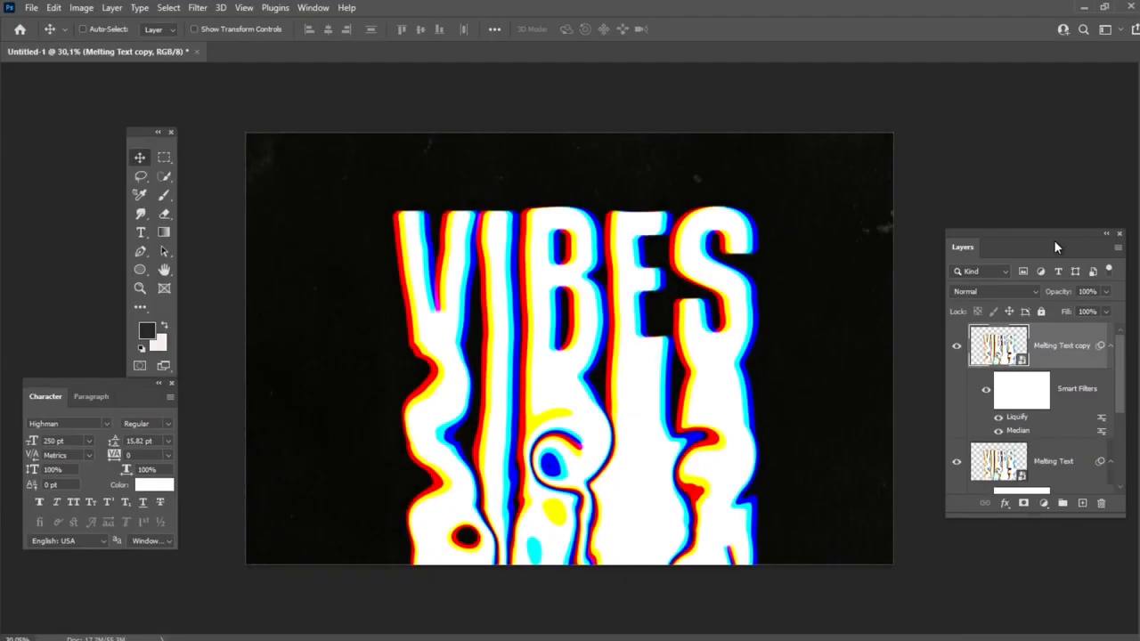
Apply a Motion Blur with an angle of -90° and a distance of 700 pixels to the Melting Text copy layer.
click(204, 9)
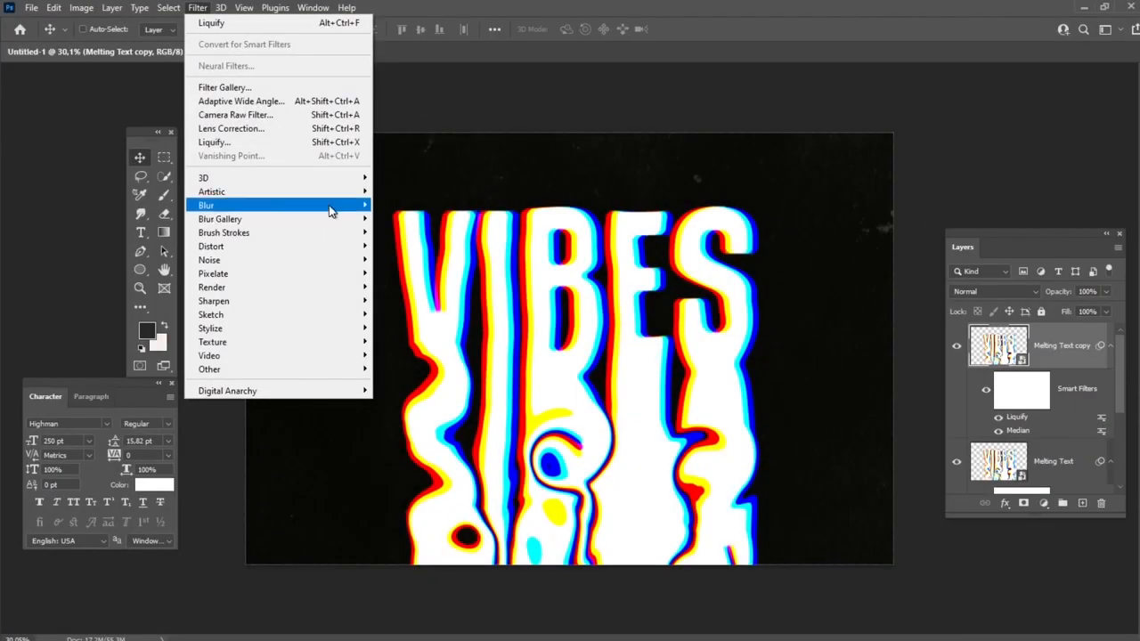
mouse_move(331, 210)
click(410, 287)
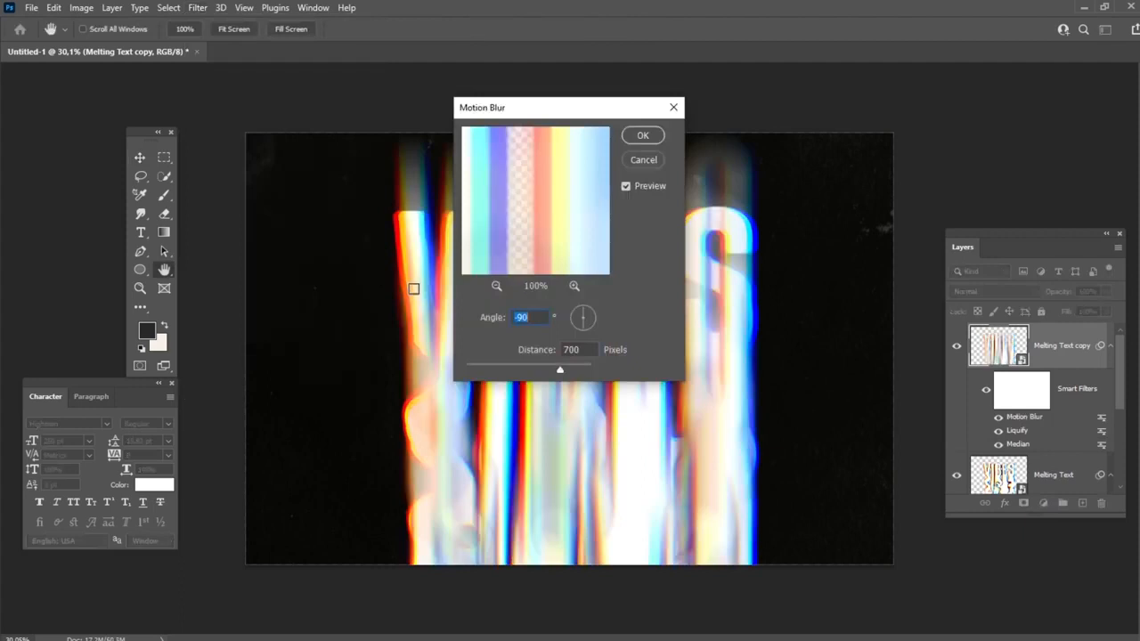
click(631, 137)
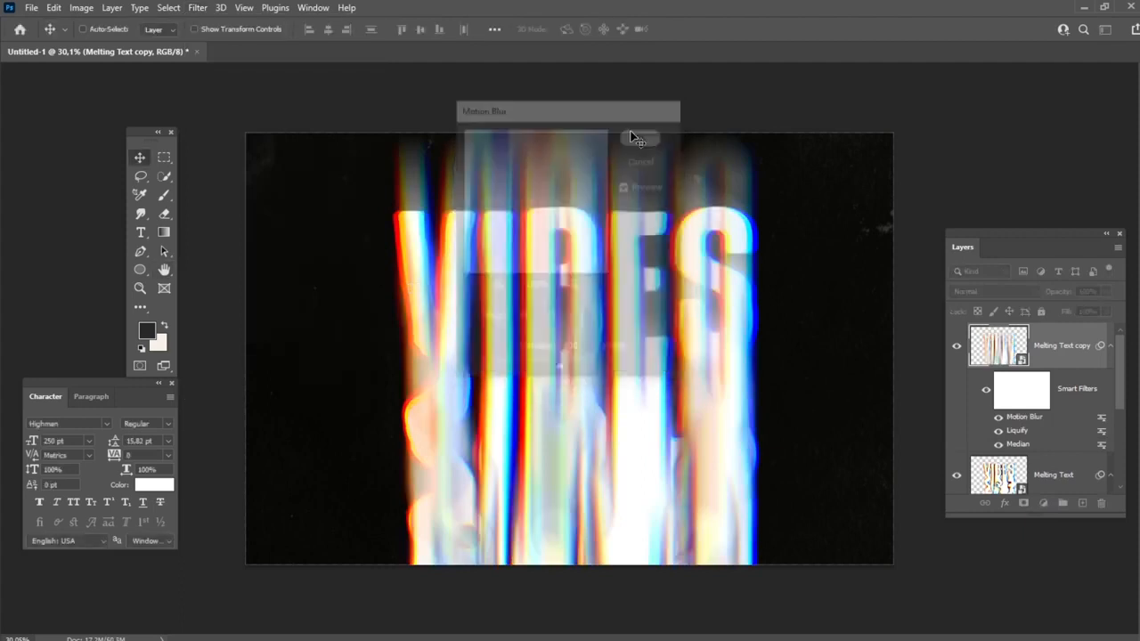
Move the motion-blurred Melting Text copy layer downward and set it to Color Dodge at 60% opacity.
drag(620, 194, 617, 268)
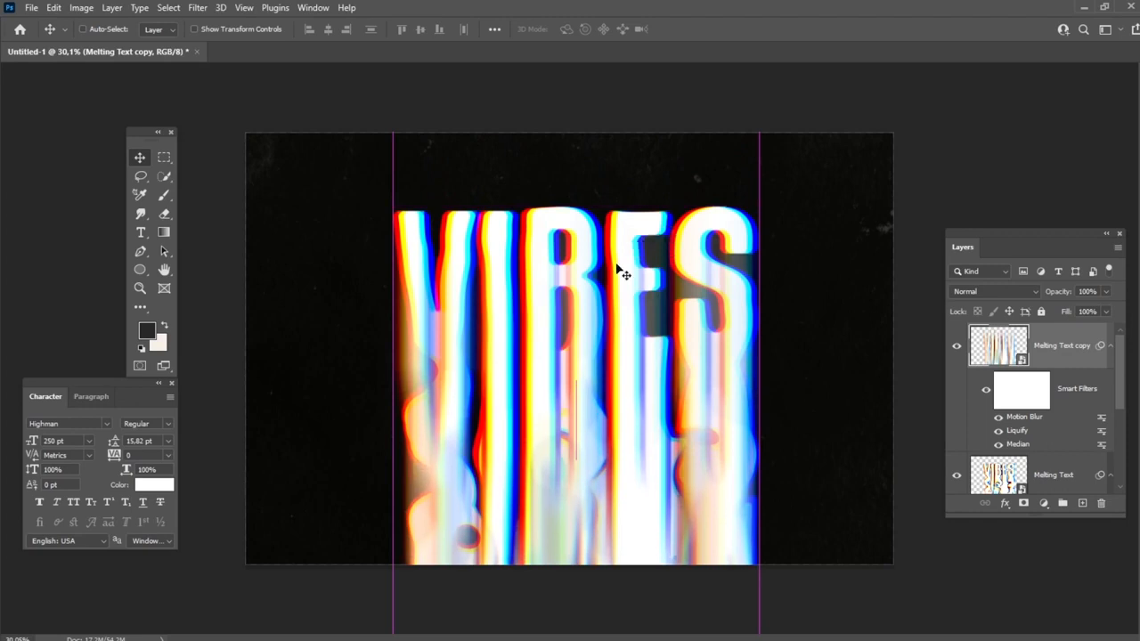
click(1004, 296)
click(1002, 421)
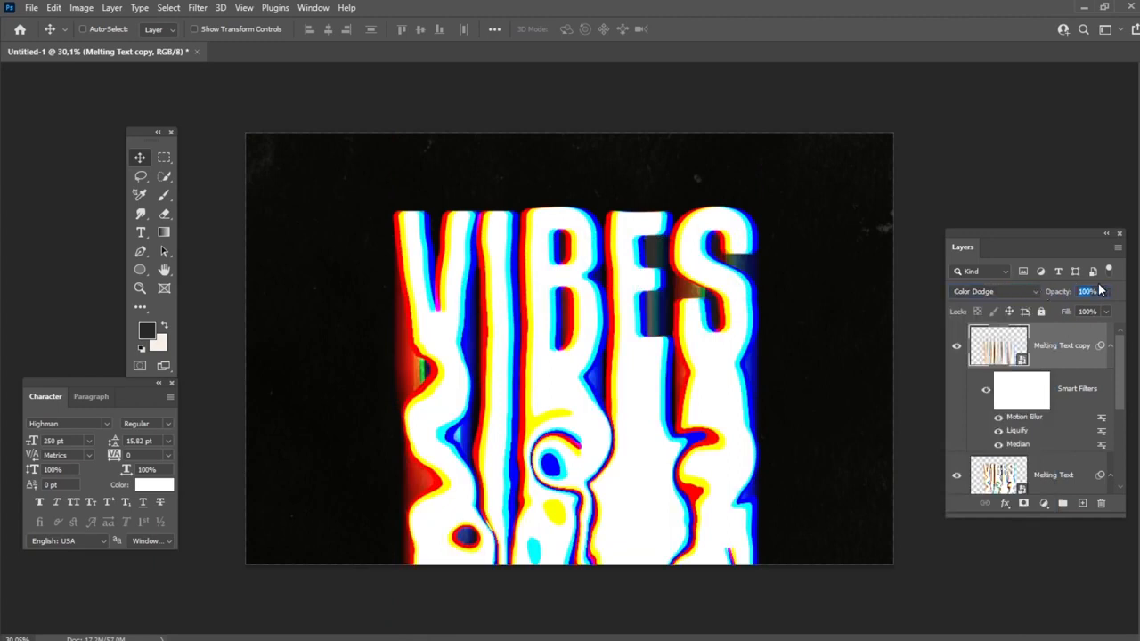
text(60)
key(Return)
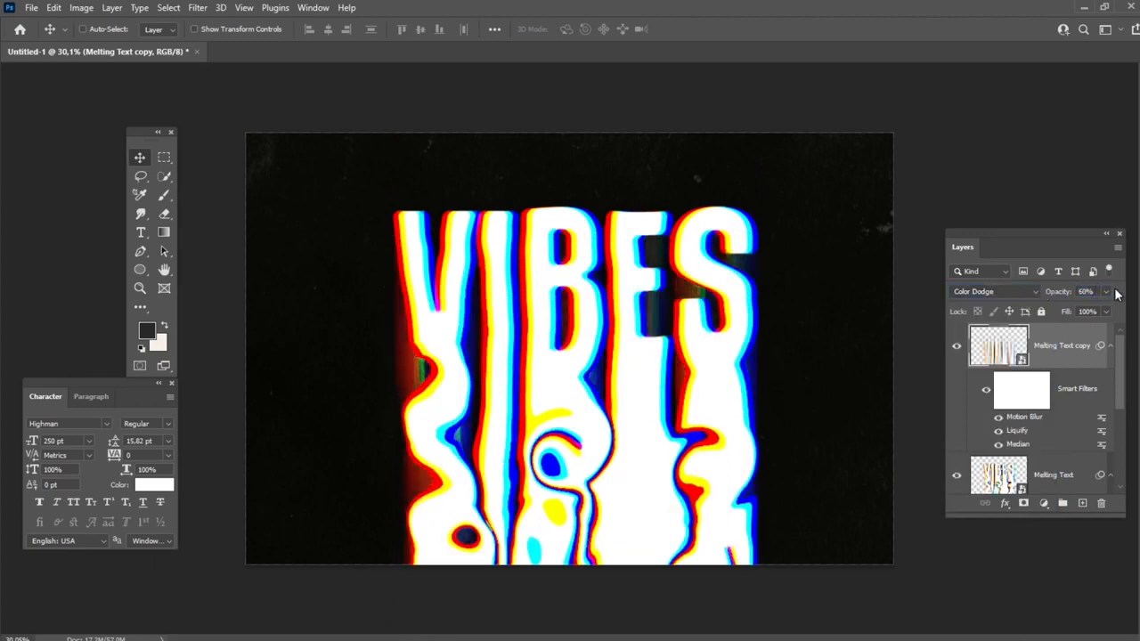
Place the linked 09_Plastic Wrap texture over the whole canvas, scaled to 65.60%, and set its opacity to 25%.
click(31, 7)
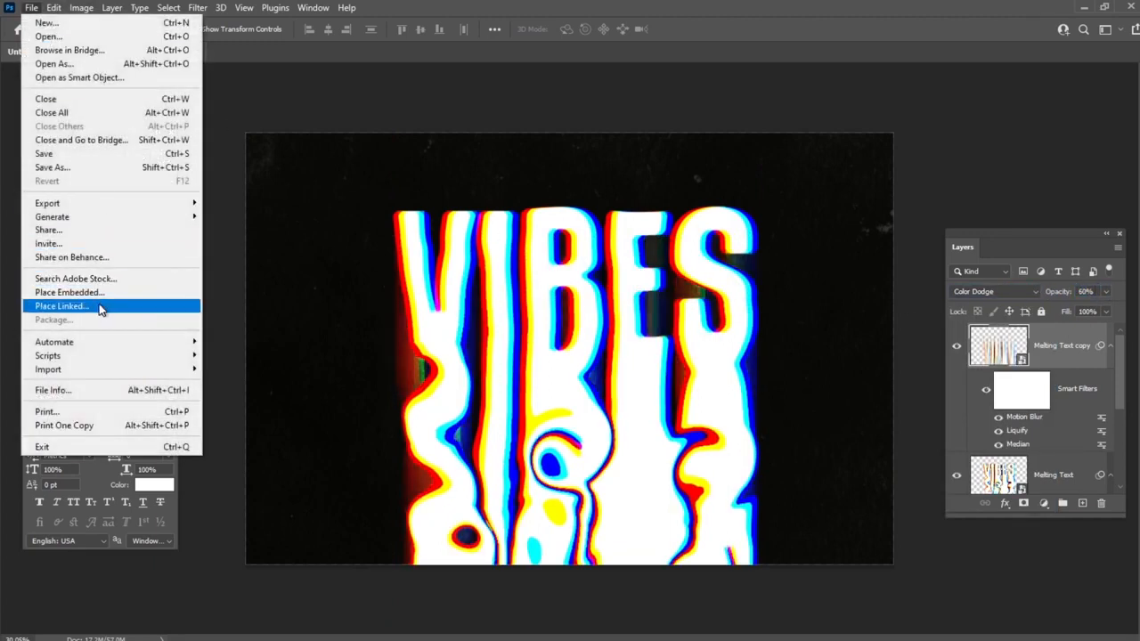
click(133, 295)
double_click(190, 133)
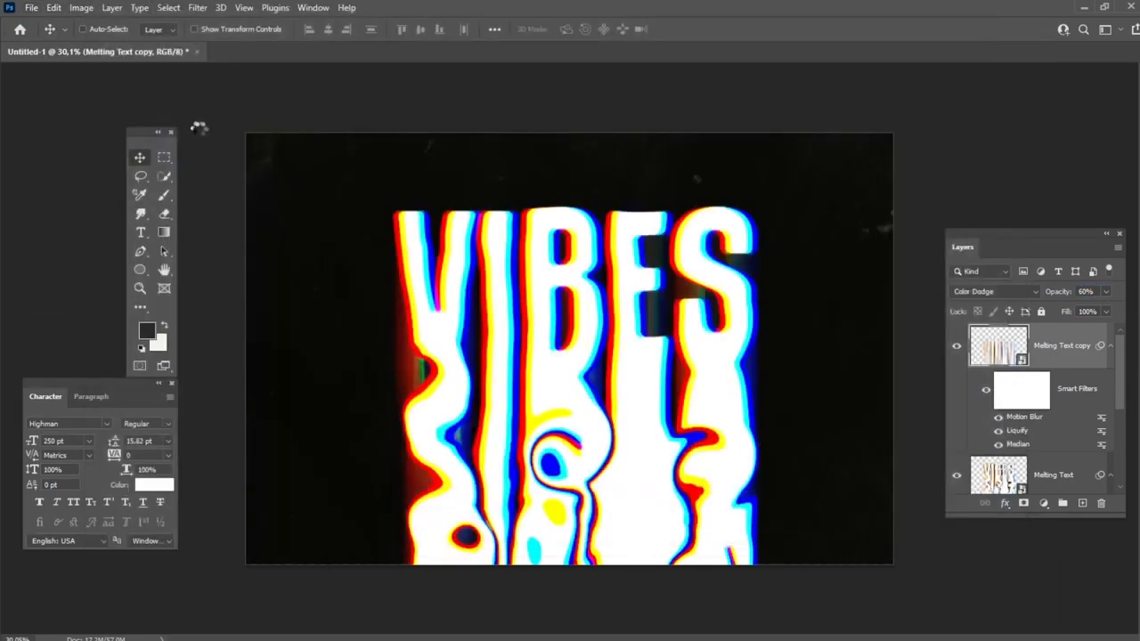
drag(832, 348, 1084, 349)
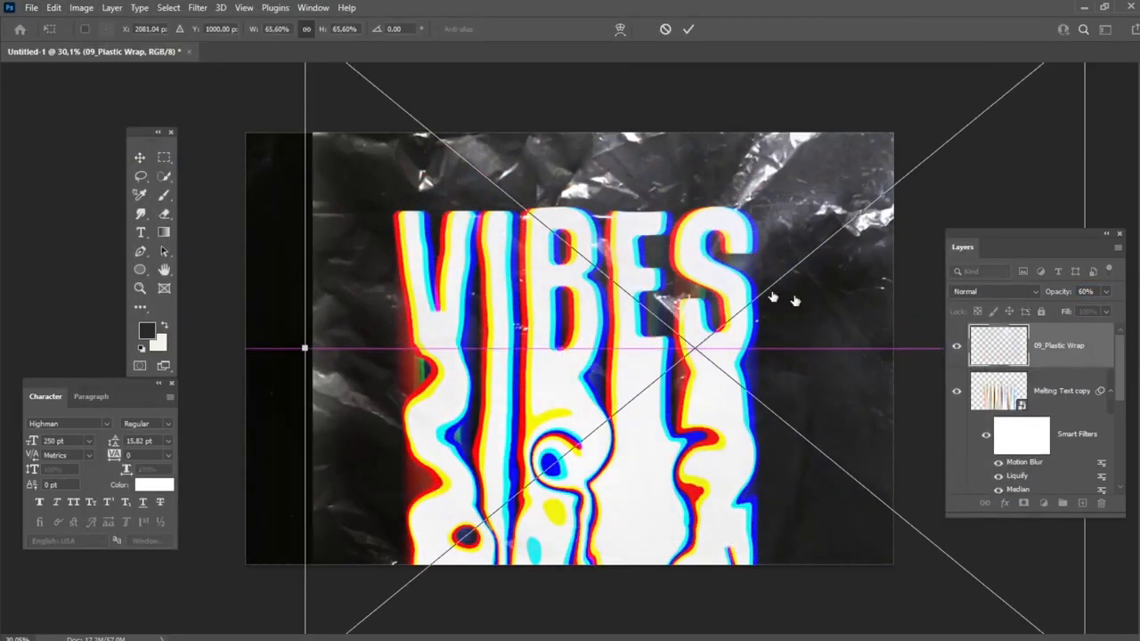
drag(780, 296, 664, 260)
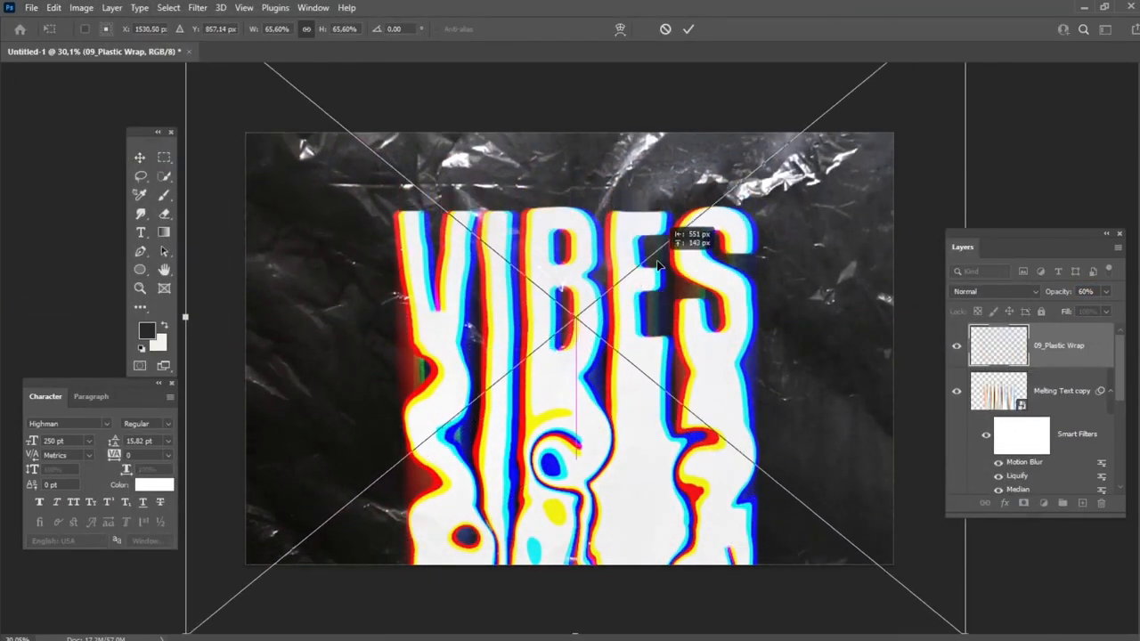
click(687, 30)
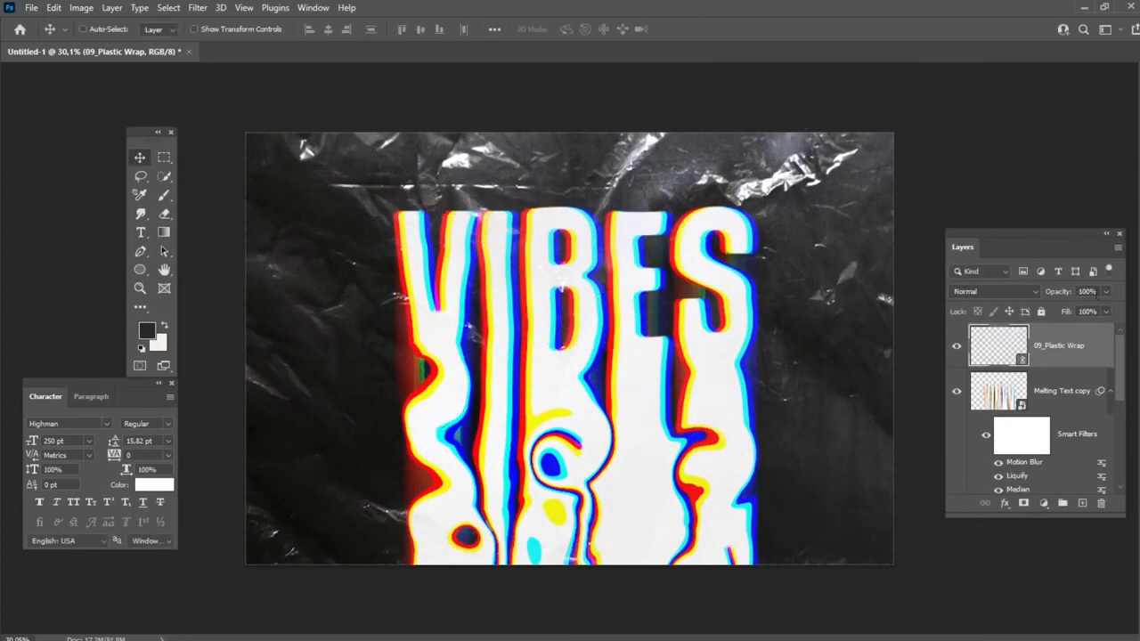
key(Return)
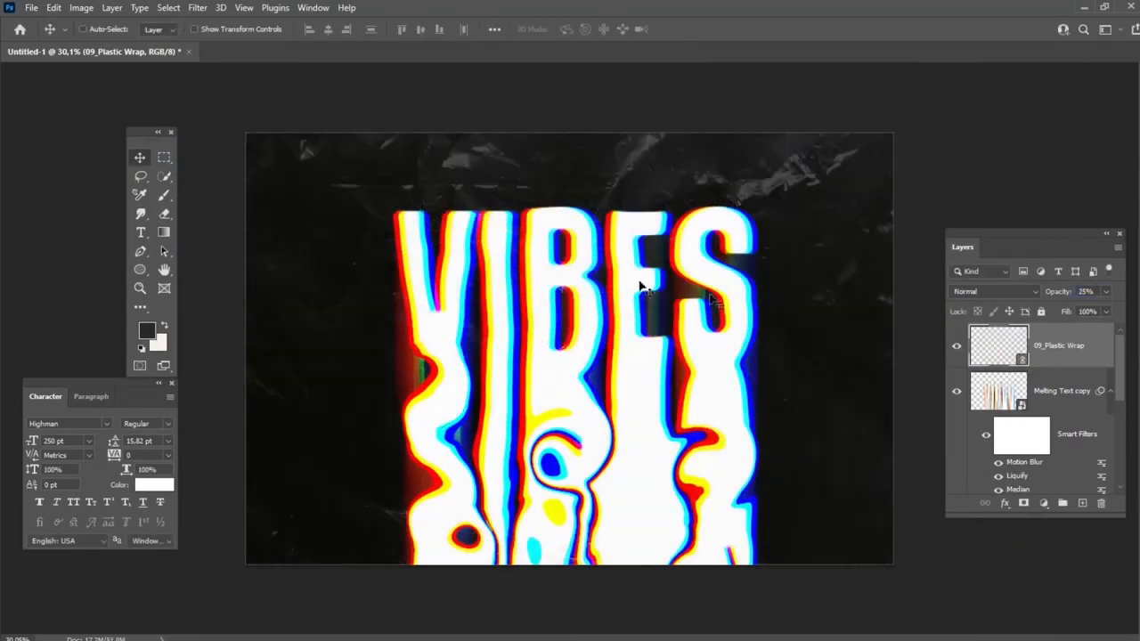
Add a Brightness/Contrast adjustment layer above the plastic wrap with brightness -37 and contrast 30.
click(114, 7)
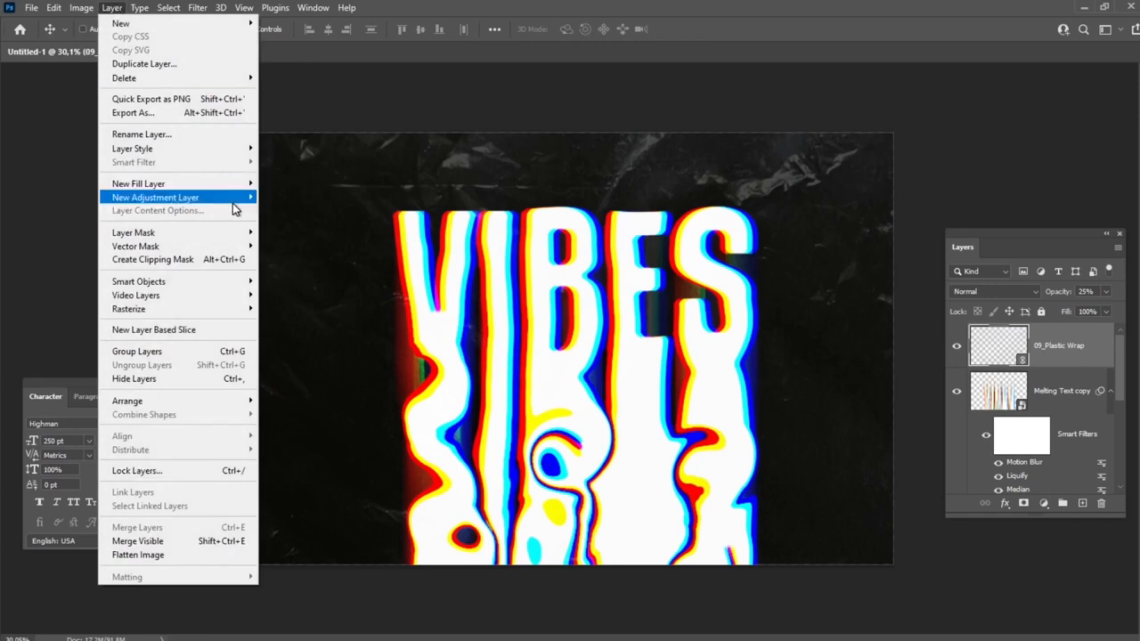
mouse_move(236, 198)
click(350, 198)
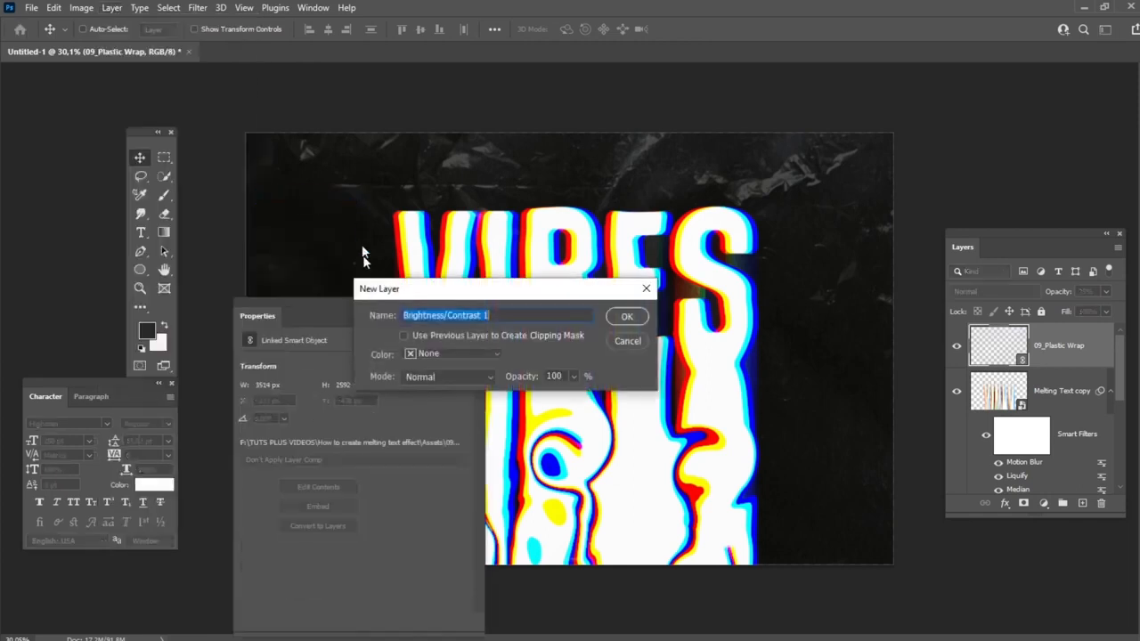
click(629, 317)
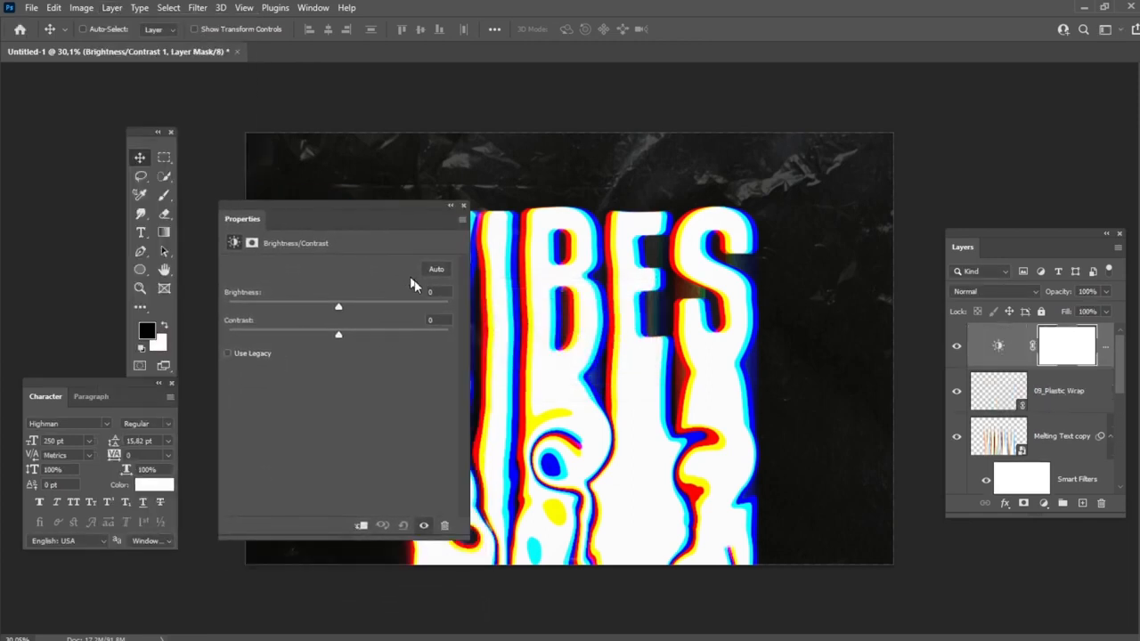
text(-37)
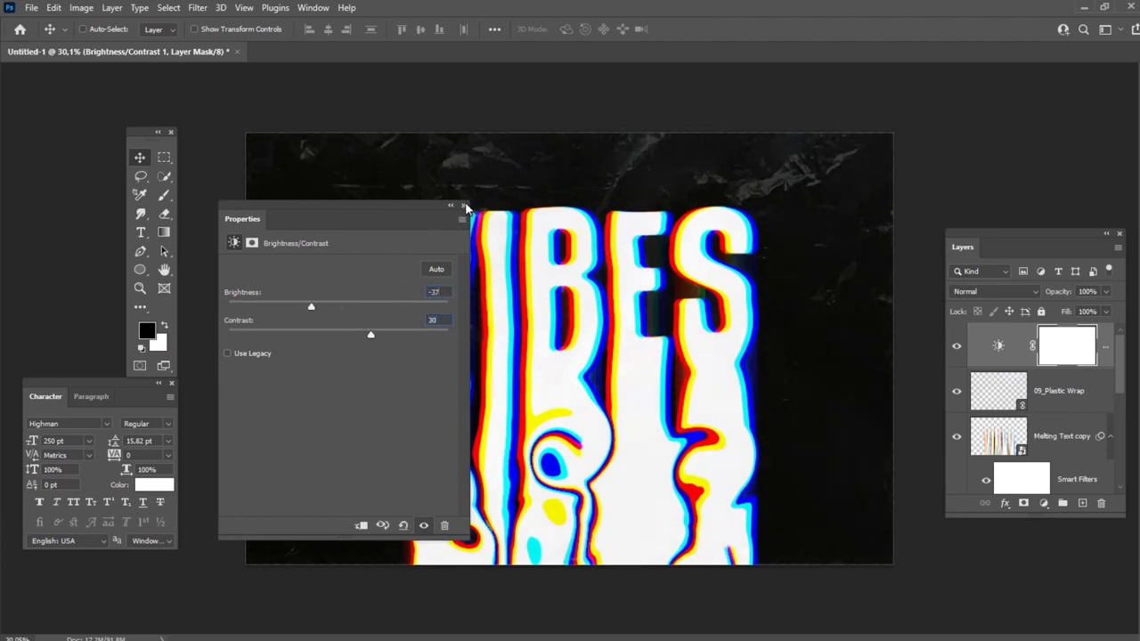
click(464, 206)
Add a Hue/Saturation adjustment layer with hue -12 and saturation 69.
click(111, 7)
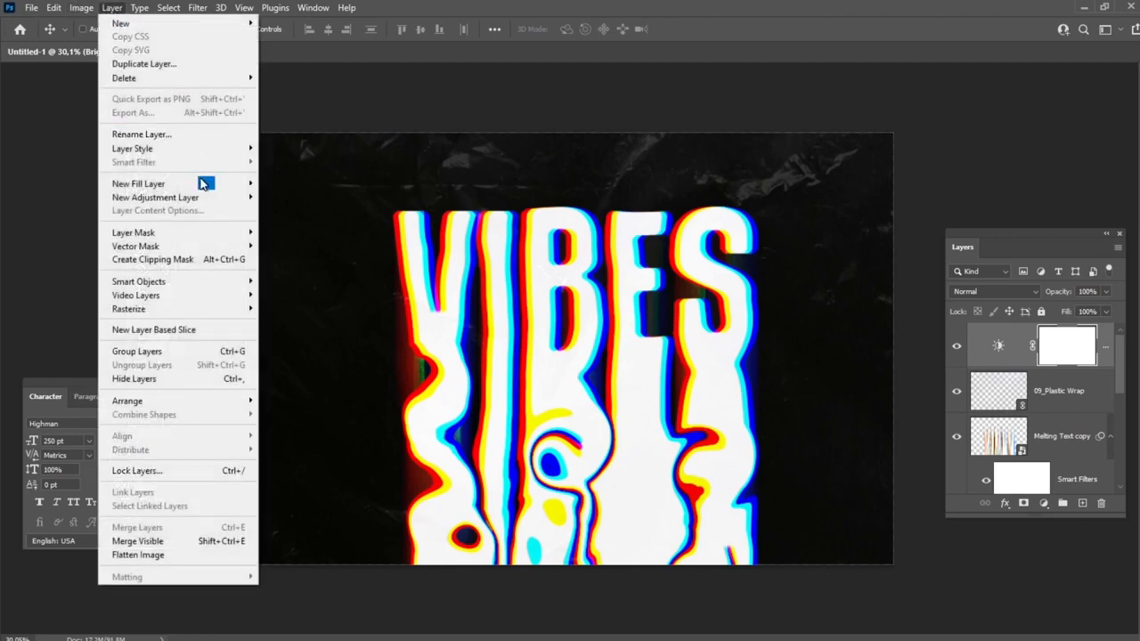
mouse_move(206, 196)
click(300, 272)
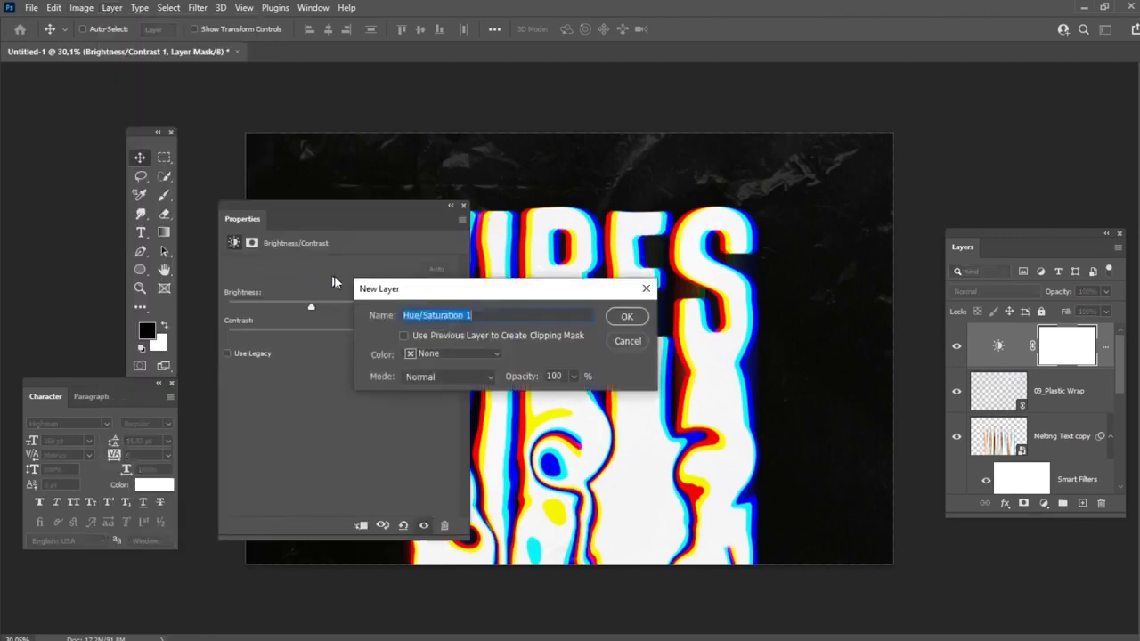
click(622, 319)
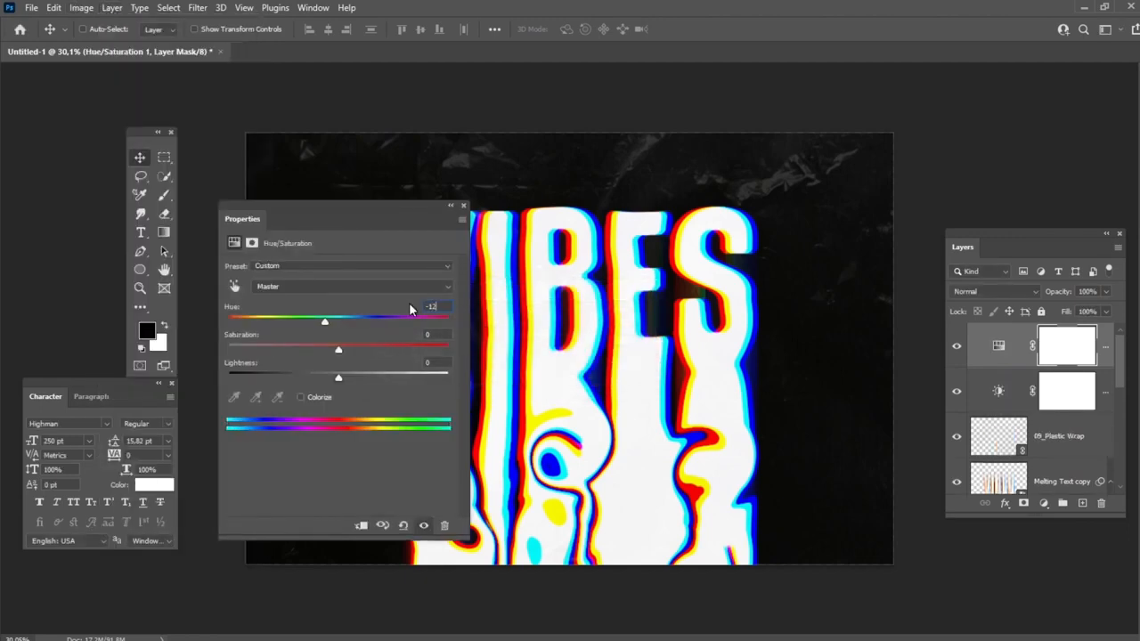
text(-12)
key(Tab)
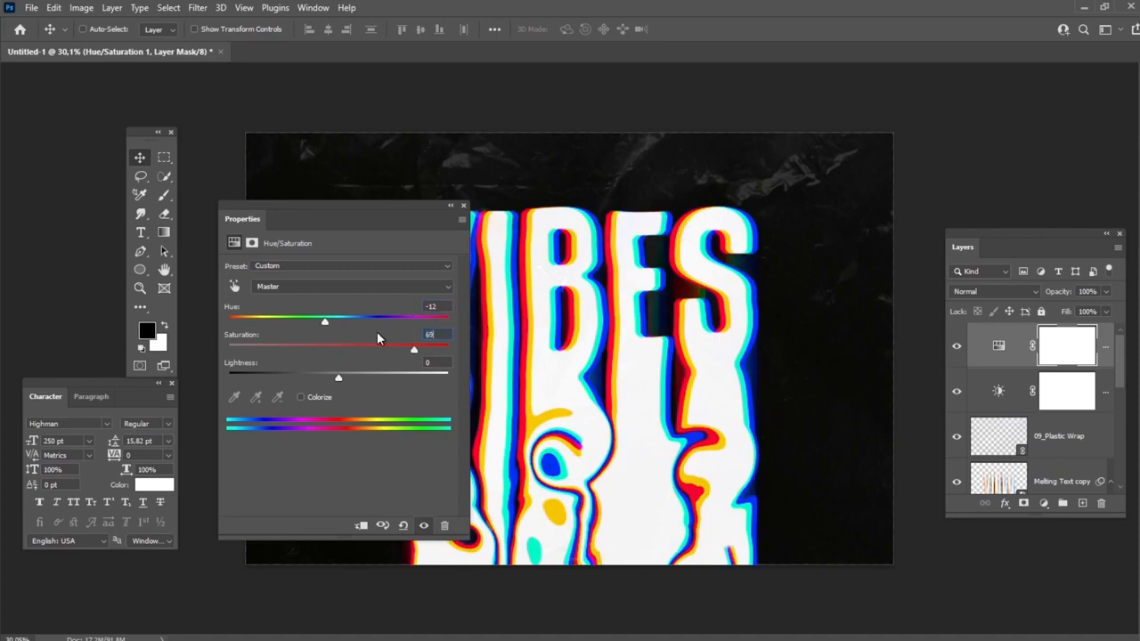
click(464, 207)
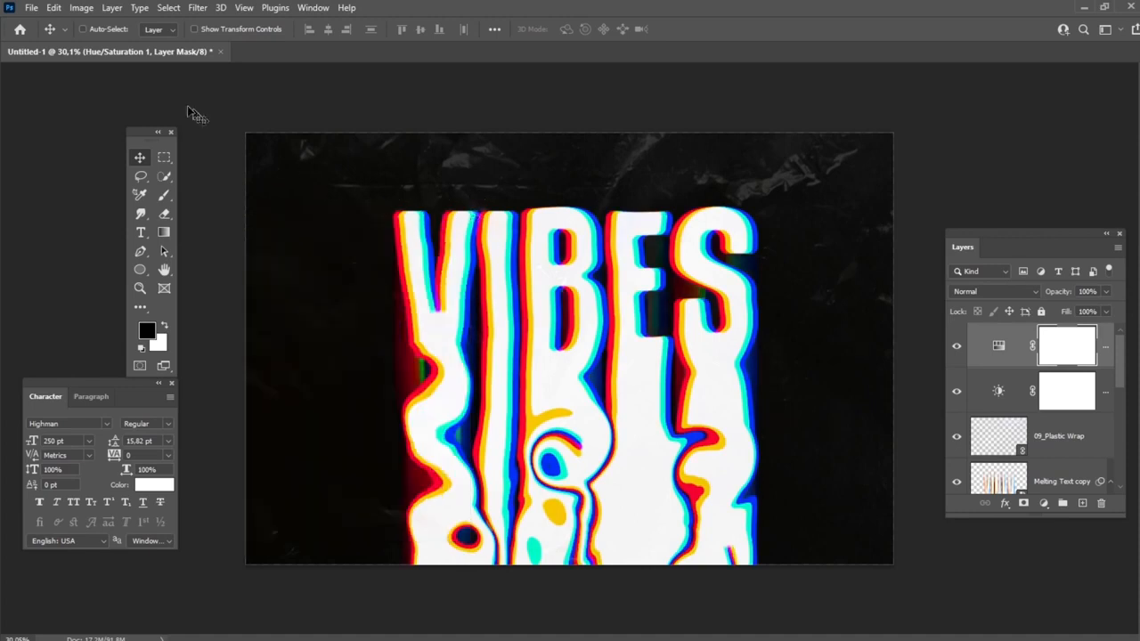
Add a Curves adjustment layer above the Hue/Saturation layer.
click(111, 9)
mouse_move(235, 198)
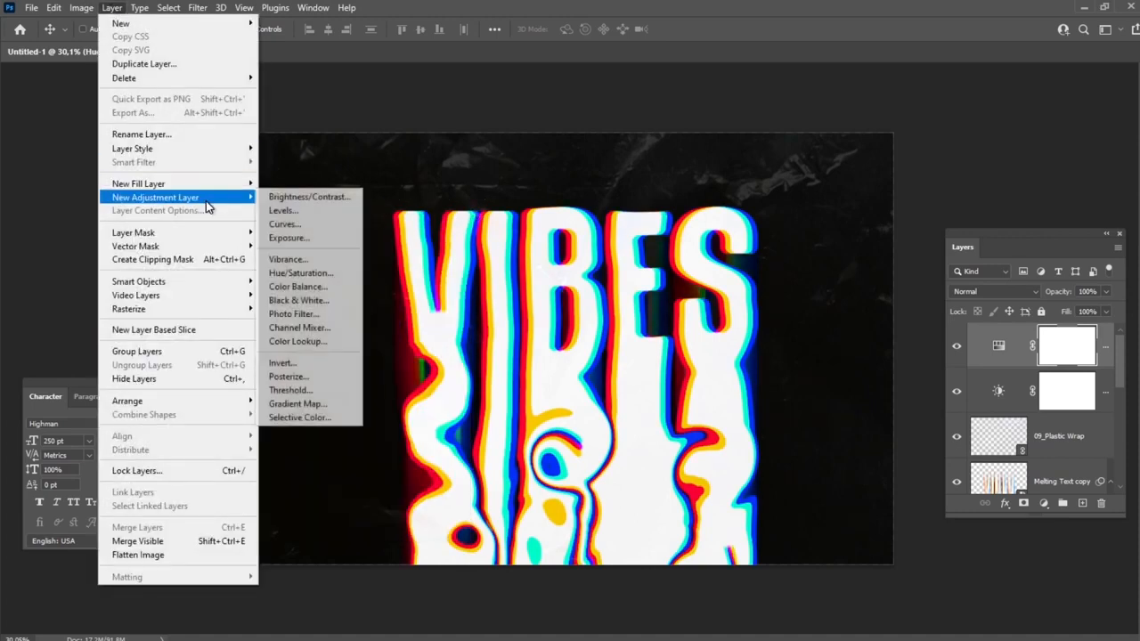
click(273, 228)
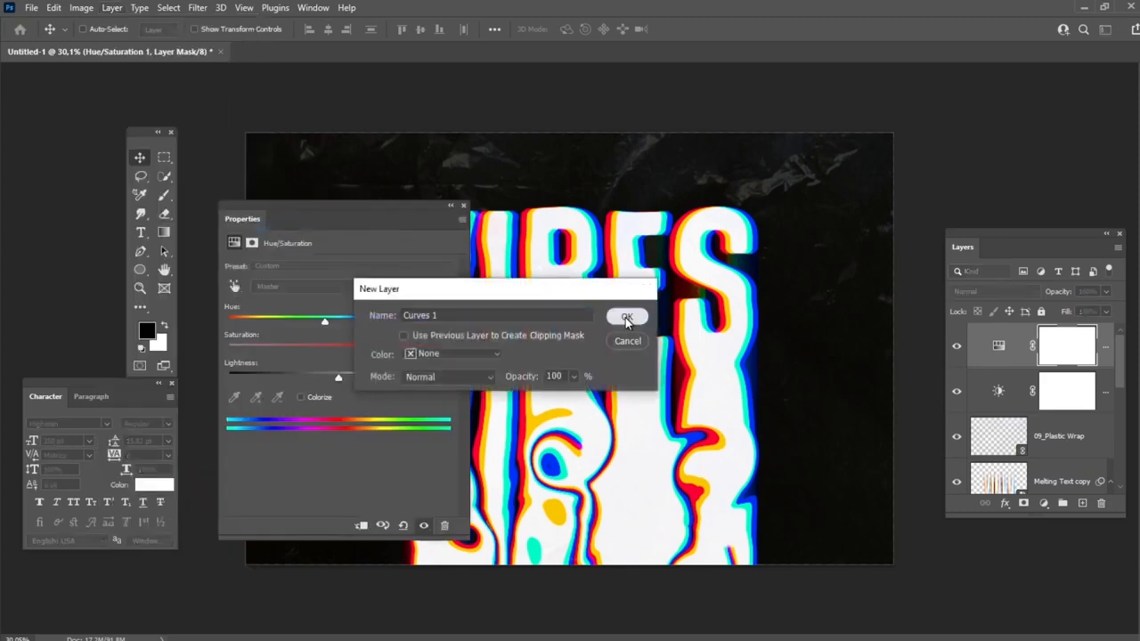
click(624, 321)
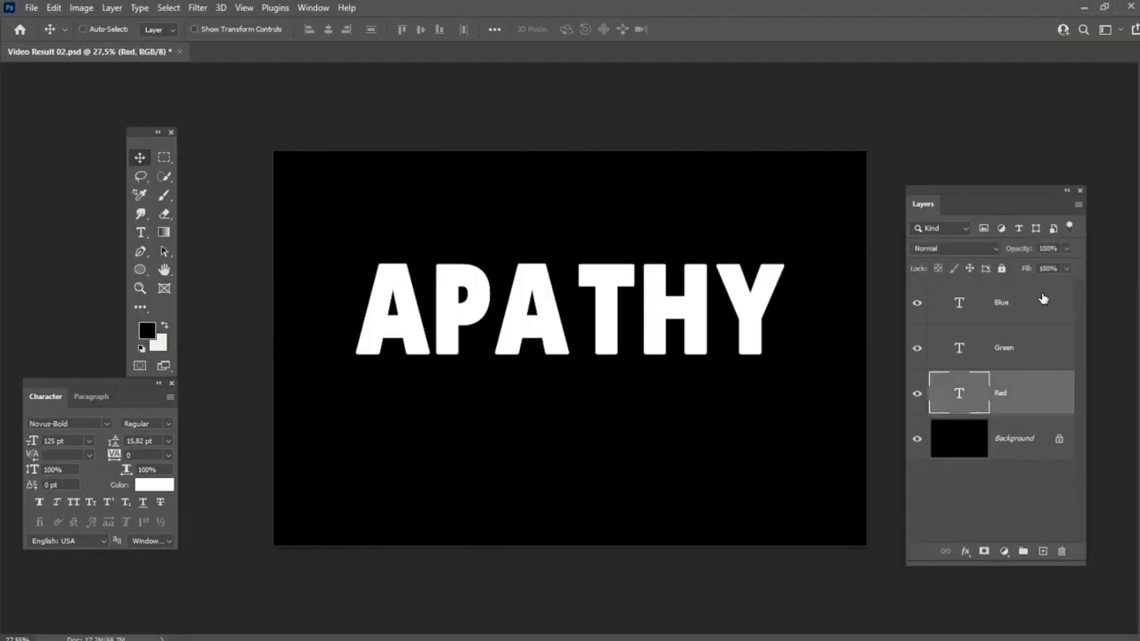
Rasterize the Red, Green and Blue APATHY text layers in Video Result 02.psd together.
shift+click(1042, 298)
right_click(1043, 299)
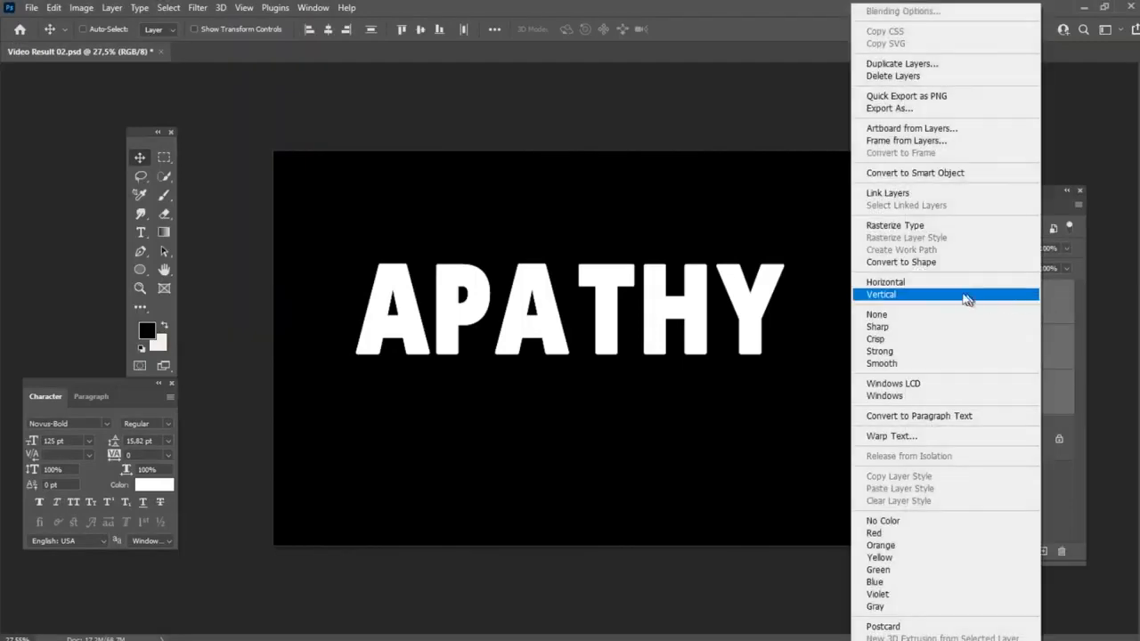
click(890, 226)
Restrict the Red layer's advanced blending to the R channel by disabling G and B.
click(1028, 397)
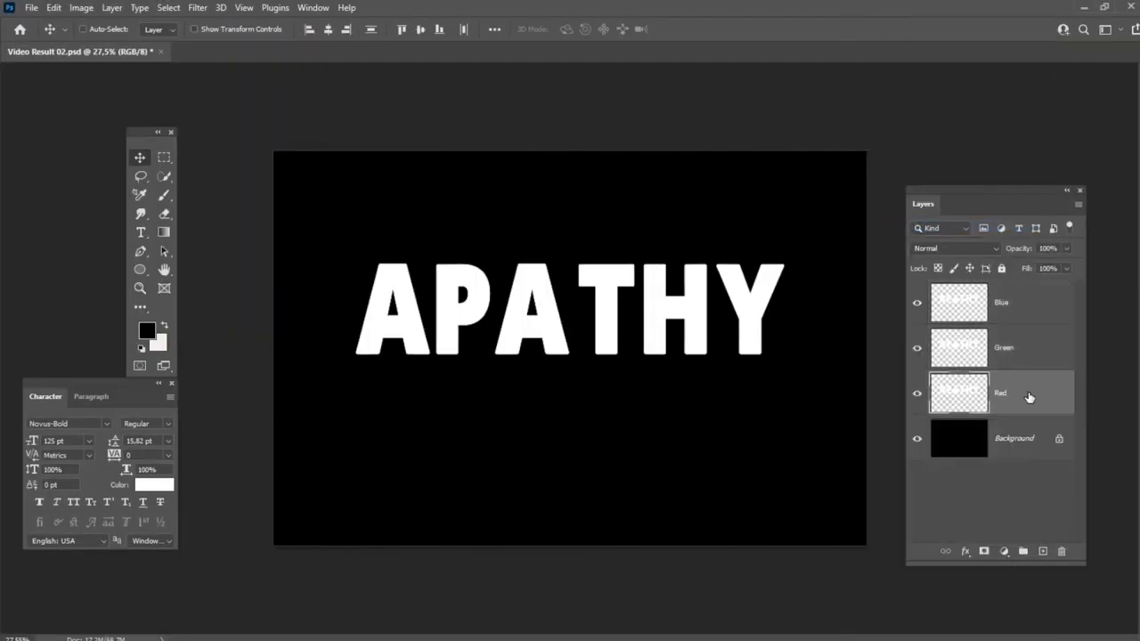
click(543, 300)
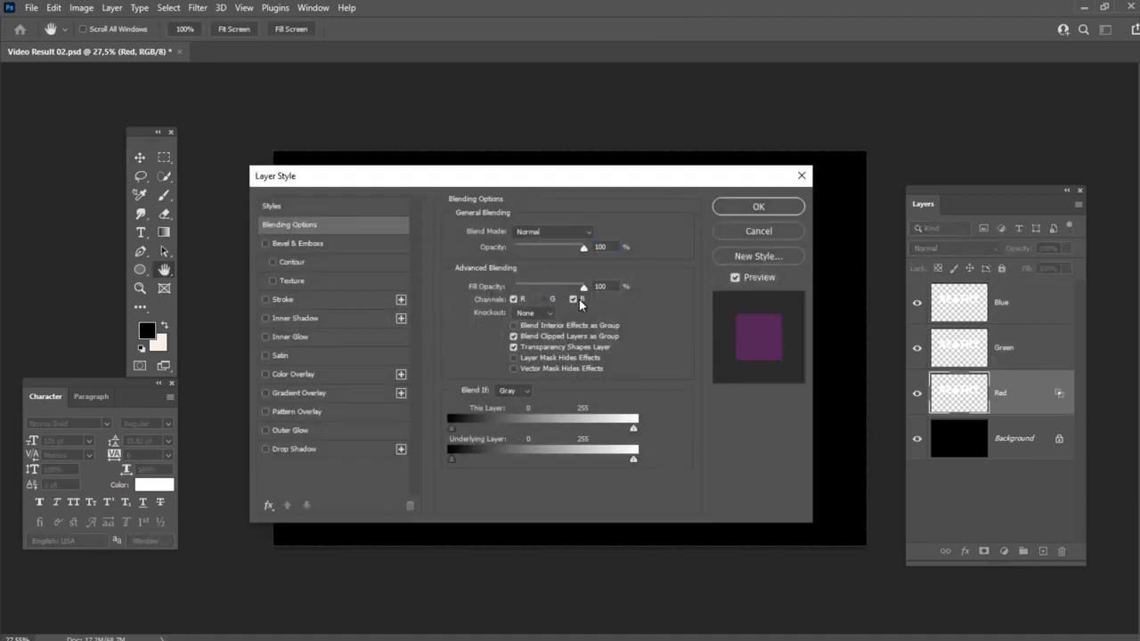
click(757, 206)
Restrict the Green layer's advanced blending to the G channel by disabling R and B.
click(1043, 358)
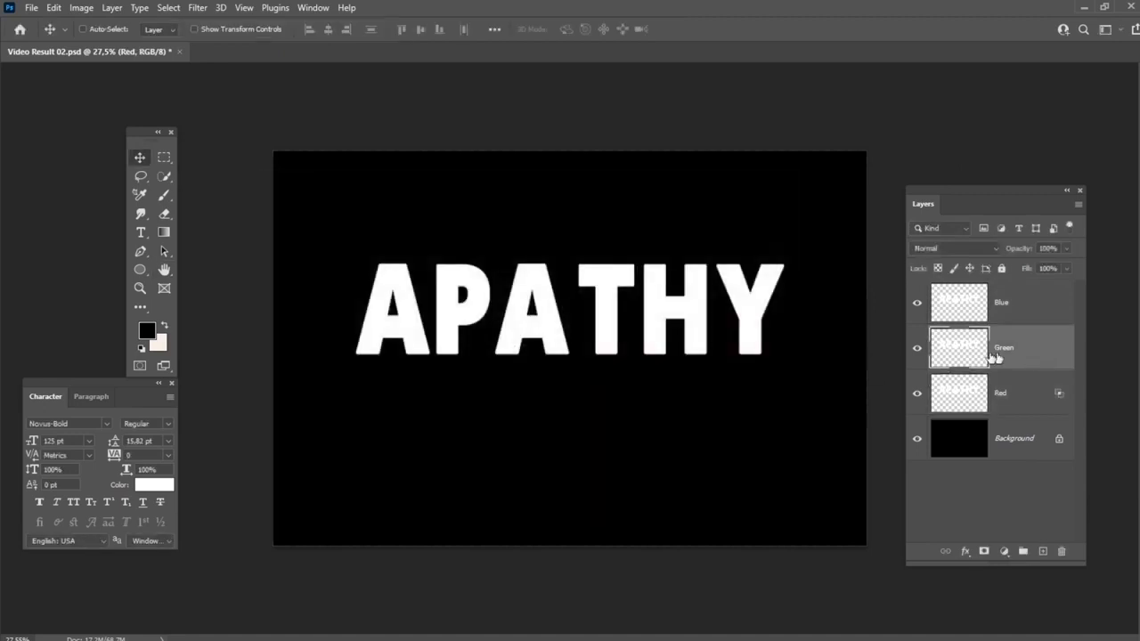
double_click(990, 358)
click(514, 299)
click(573, 299)
click(758, 206)
Restrict the Blue layer's advanced blending to the B channel by disabling R and G.
click(1038, 311)
double_click(1025, 312)
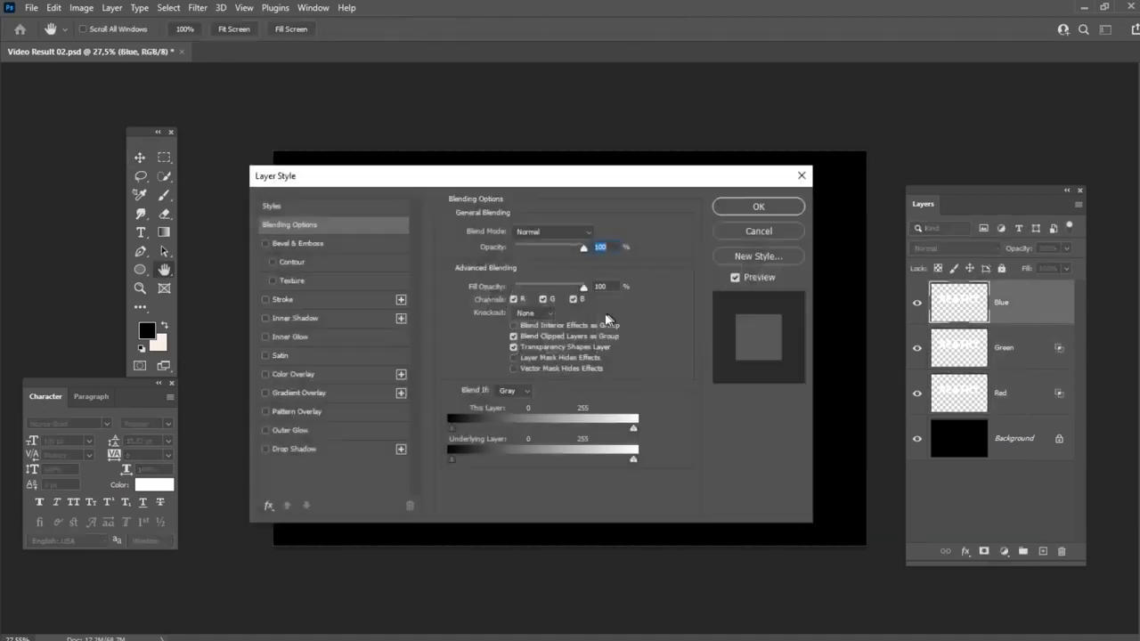
click(513, 299)
click(543, 299)
click(755, 206)
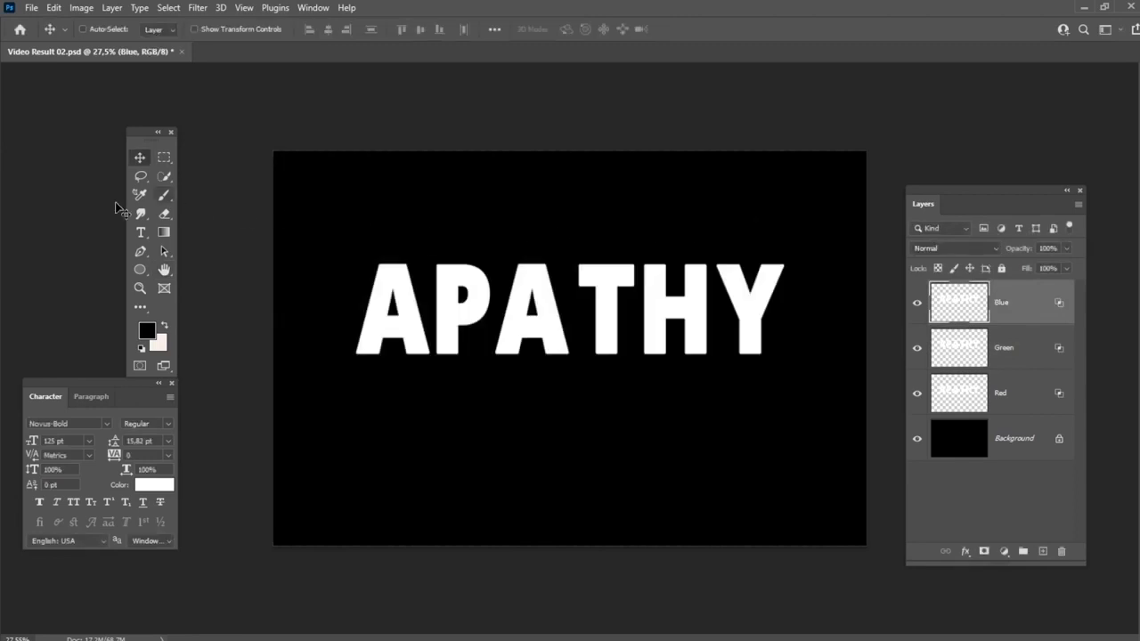
Smudge the APATHY letter edges on the Red layer with a 250 px Smudge brush at 25% hardness and 72% strength.
click(139, 216)
click(91, 30)
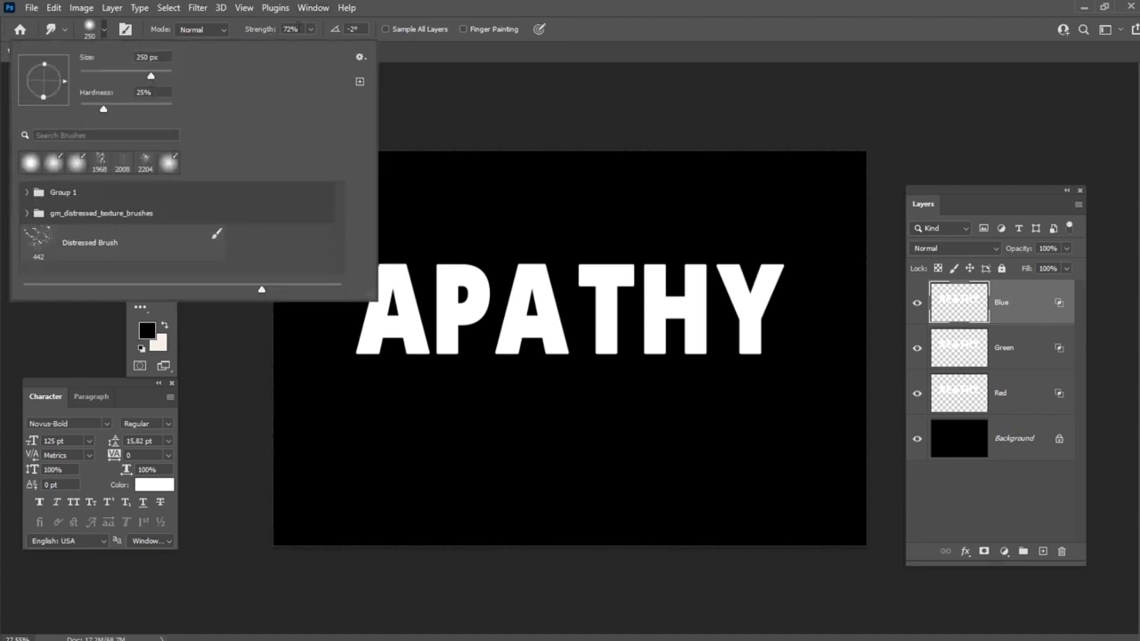
click(425, 16)
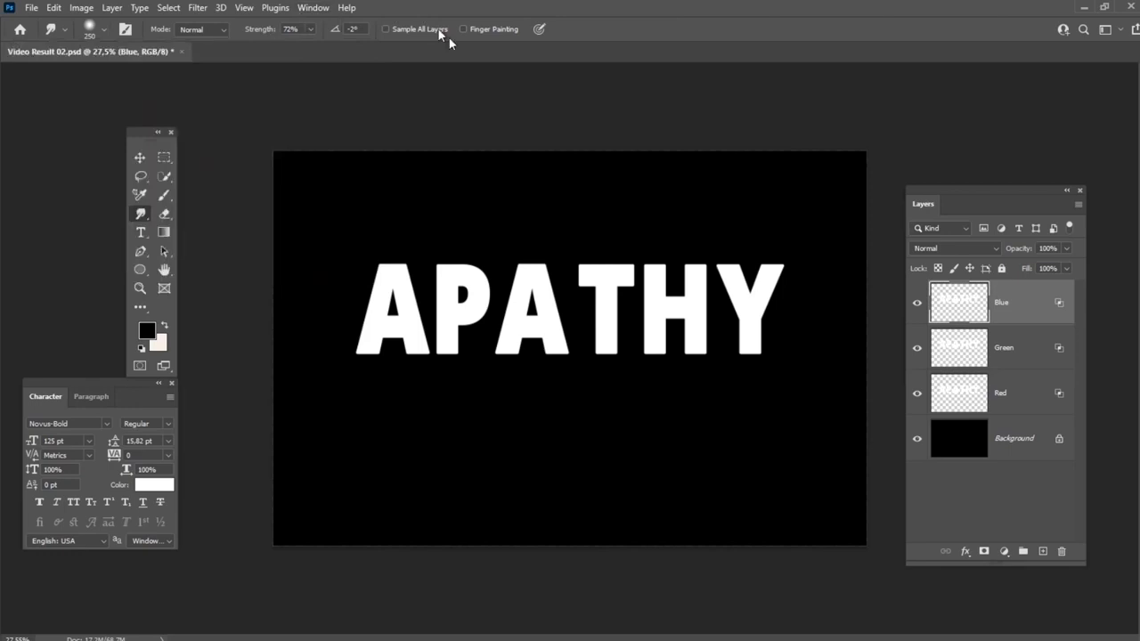
click(1036, 396)
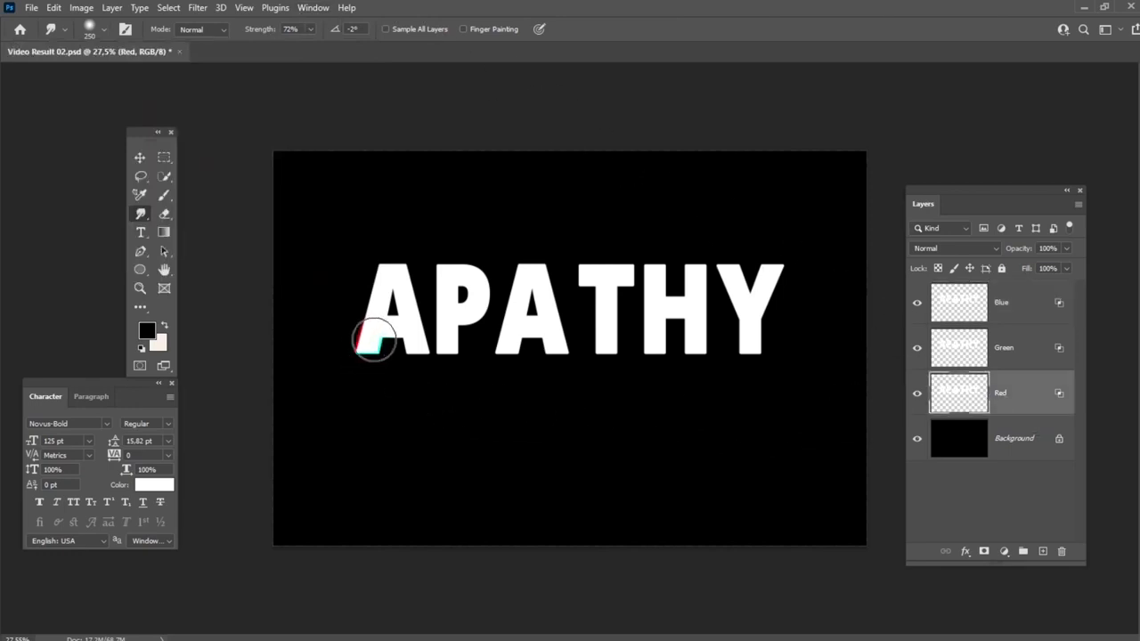
mouse_move(374, 339)
mouse_down()
mouse_move(391, 269)
mouse_move(403, 337)
mouse_move(417, 350)
mouse_move(451, 333)
mouse_move(447, 290)
mouse_move(459, 297)
mouse_move(444, 283)
mouse_move(467, 311)
mouse_move(481, 301)
mouse_move(477, 274)
mouse_move(507, 347)
mouse_move(548, 345)
mouse_move(539, 320)
mouse_move(510, 323)
mouse_move(525, 288)
mouse_move(572, 316)
mouse_move(591, 282)
mouse_move(612, 342)
mouse_move(620, 269)
mouse_move(661, 280)
mouse_move(662, 311)
mouse_up()
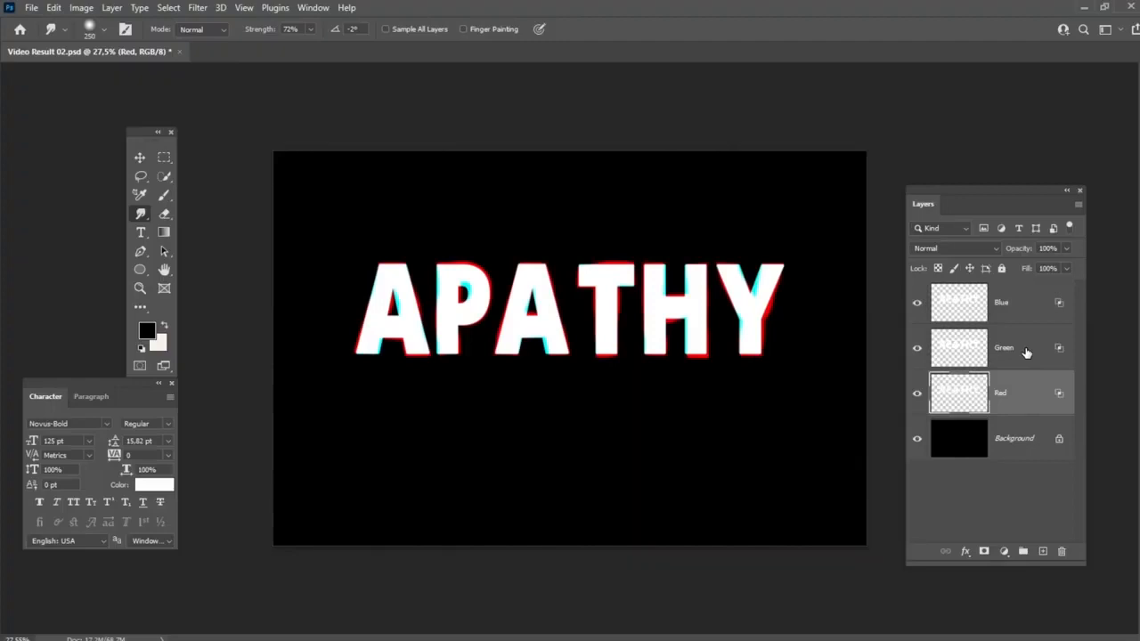
Smudge the APATHY letter edges on the Green layer and on the Blue layer with the same Smudge brush.
click(1024, 352)
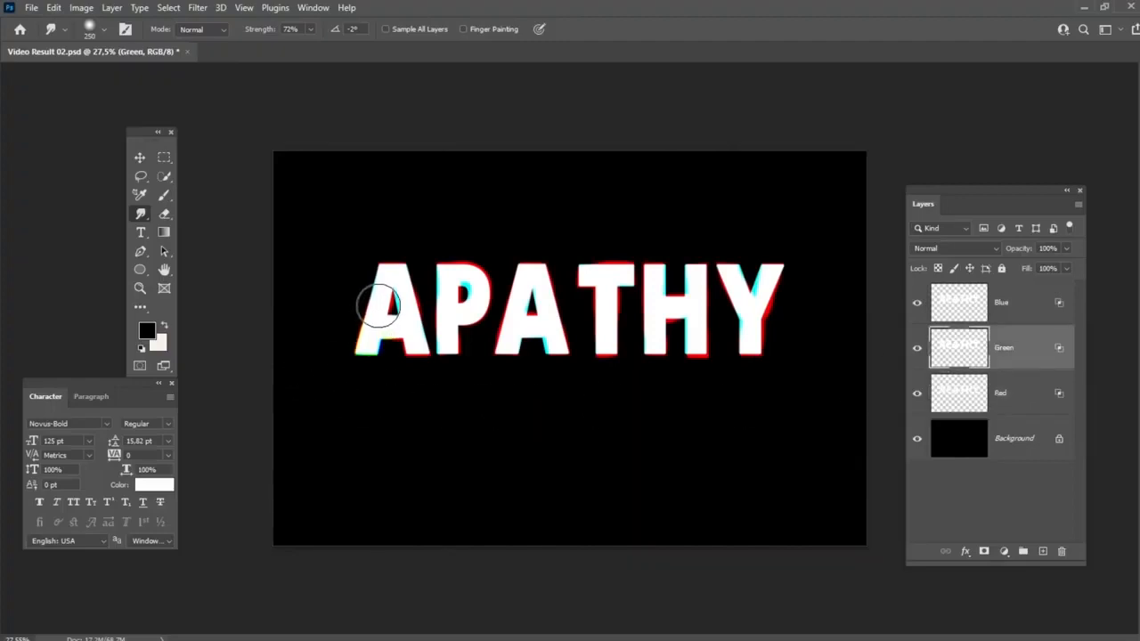
mouse_move(378, 304)
mouse_down()
mouse_move(397, 274)
mouse_move(413, 309)
mouse_move(412, 335)
mouse_move(441, 298)
mouse_move(443, 273)
mouse_move(469, 264)
mouse_move(480, 309)
mouse_move(463, 322)
mouse_move(507, 343)
mouse_move(525, 276)
mouse_move(543, 283)
mouse_move(547, 352)
mouse_move(605, 339)
mouse_up()
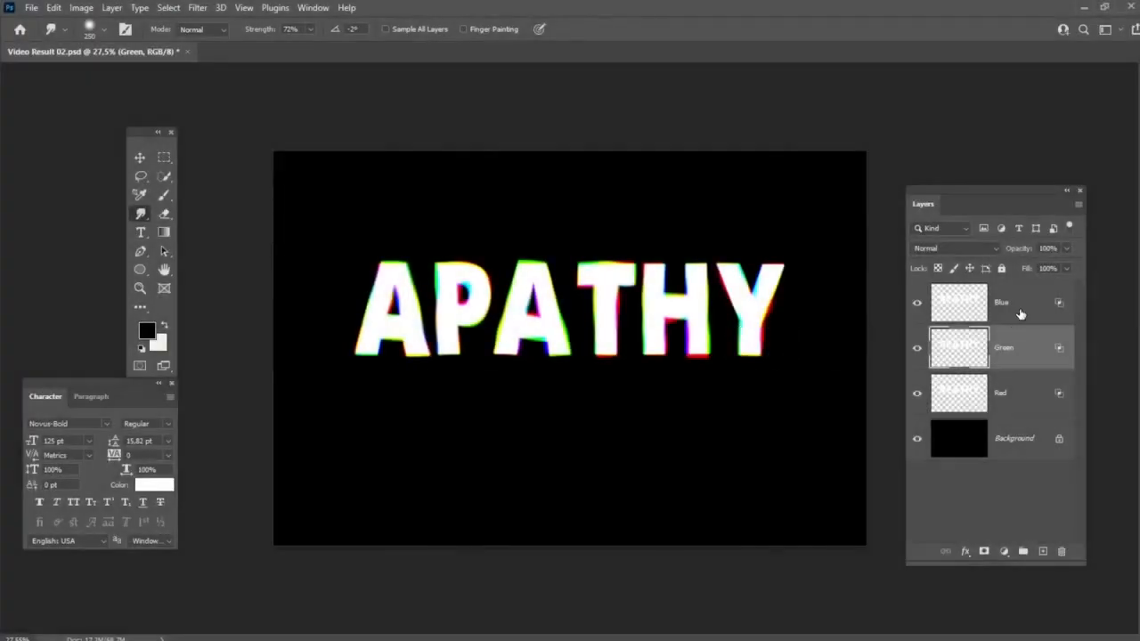
click(1021, 312)
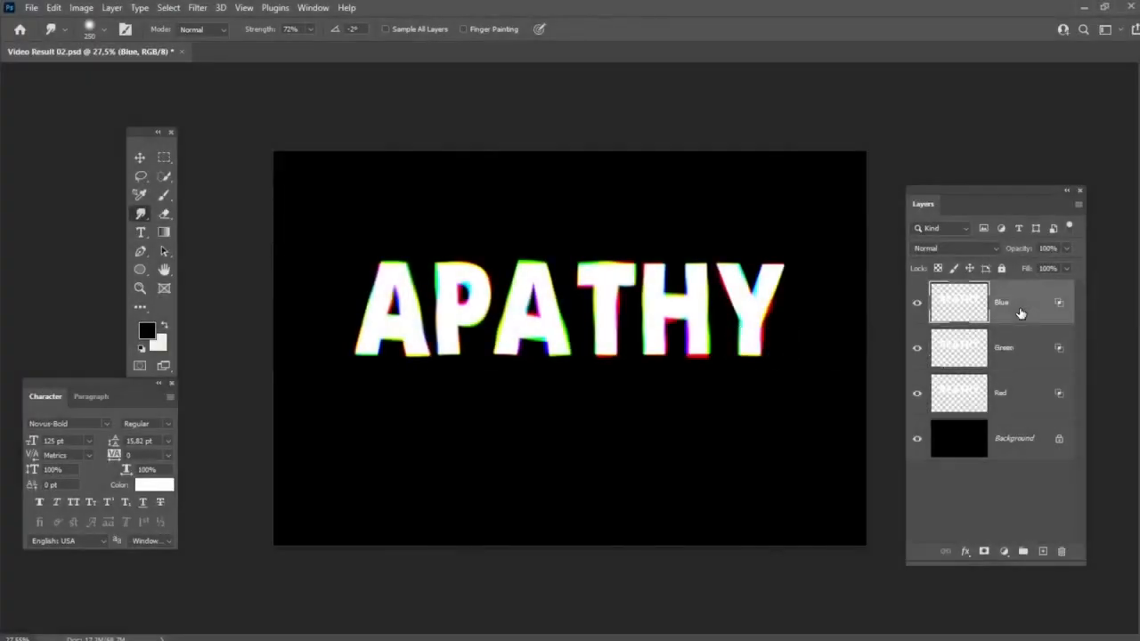
mouse_move(309, 346)
mouse_down()
mouse_move(374, 349)
mouse_move(392, 294)
mouse_move(515, 310)
mouse_move(525, 280)
mouse_move(560, 341)
mouse_move(613, 346)
mouse_move(616, 267)
mouse_move(657, 322)
mouse_move(710, 346)
mouse_move(791, 338)
mouse_up()
Smudge the bottoms of the APATHY letter stems on the Red layer into long drips reaching the canvas's lower edge.
click(1025, 395)
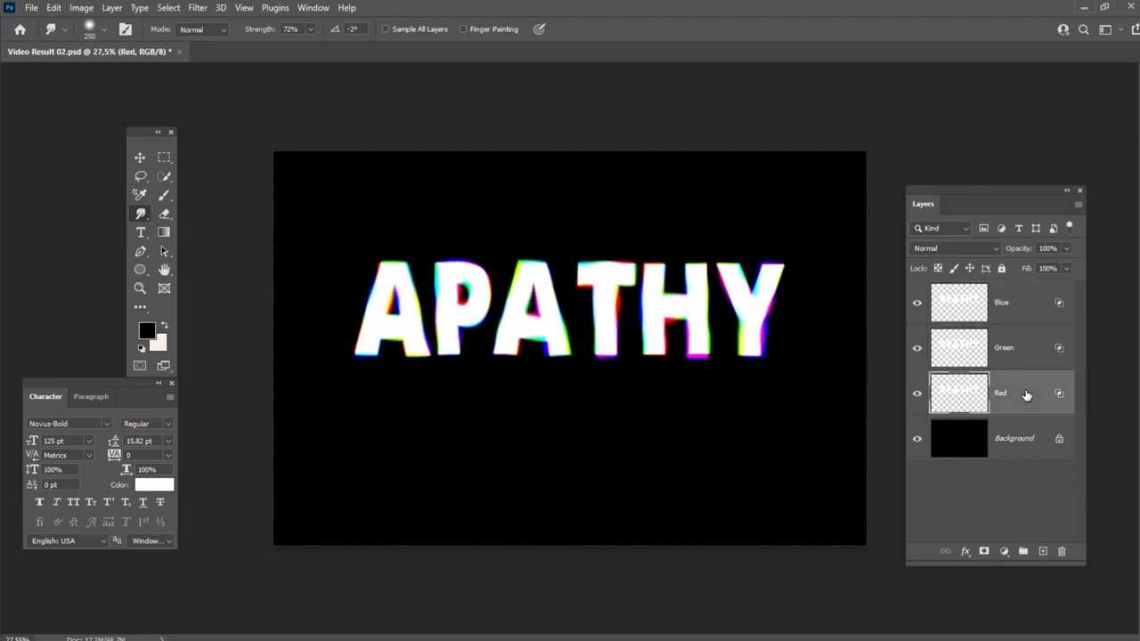
mouse_move(368, 357)
mouse_down()
mouse_move(358, 498)
mouse_move(359, 360)
mouse_move(357, 572)
mouse_move(365, 368)
mouse_move(347, 587)
mouse_up()
mouse_move(420, 356)
mouse_down()
mouse_move(419, 475)
mouse_move(434, 504)
mouse_move(414, 360)
mouse_move(431, 428)
mouse_move(408, 384)
mouse_move(428, 560)
mouse_move(461, 360)
mouse_move(451, 380)
mouse_move(465, 549)
mouse_move(454, 419)
mouse_up()
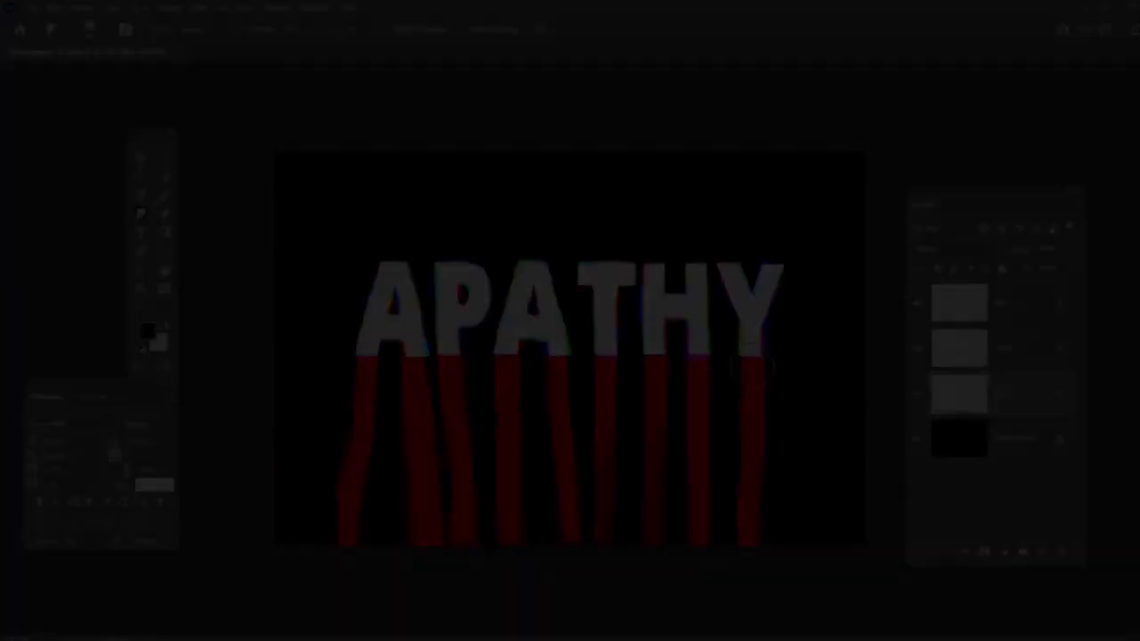
drag(748, 374, 754, 558)
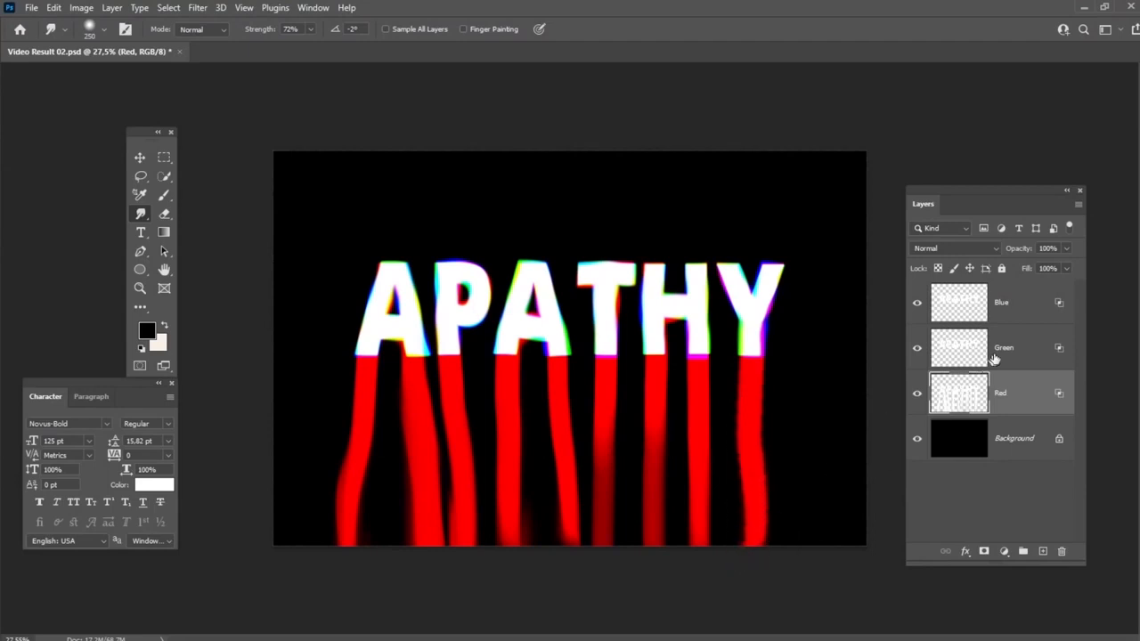
Smudge matching long drips, slightly offset from the red ones, from the letter stems on the Green layer and on the Blue layer.
click(1029, 349)
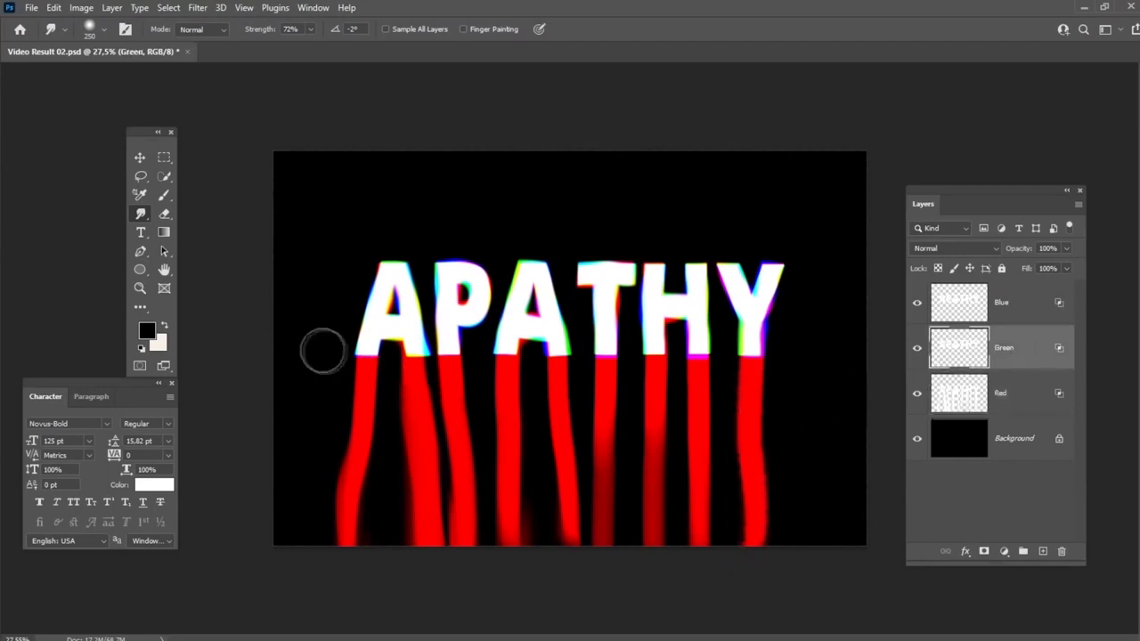
drag(369, 344, 342, 545)
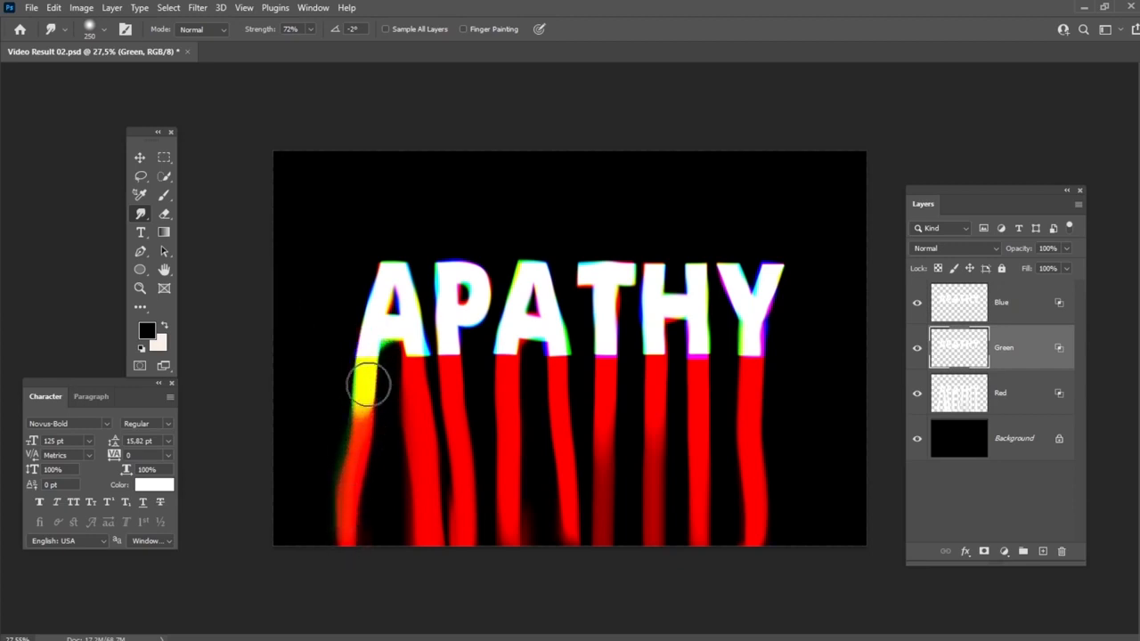
drag(369, 382, 336, 552)
mouse_move(415, 361)
mouse_down()
mouse_move(399, 433)
mouse_move(411, 554)
mouse_up()
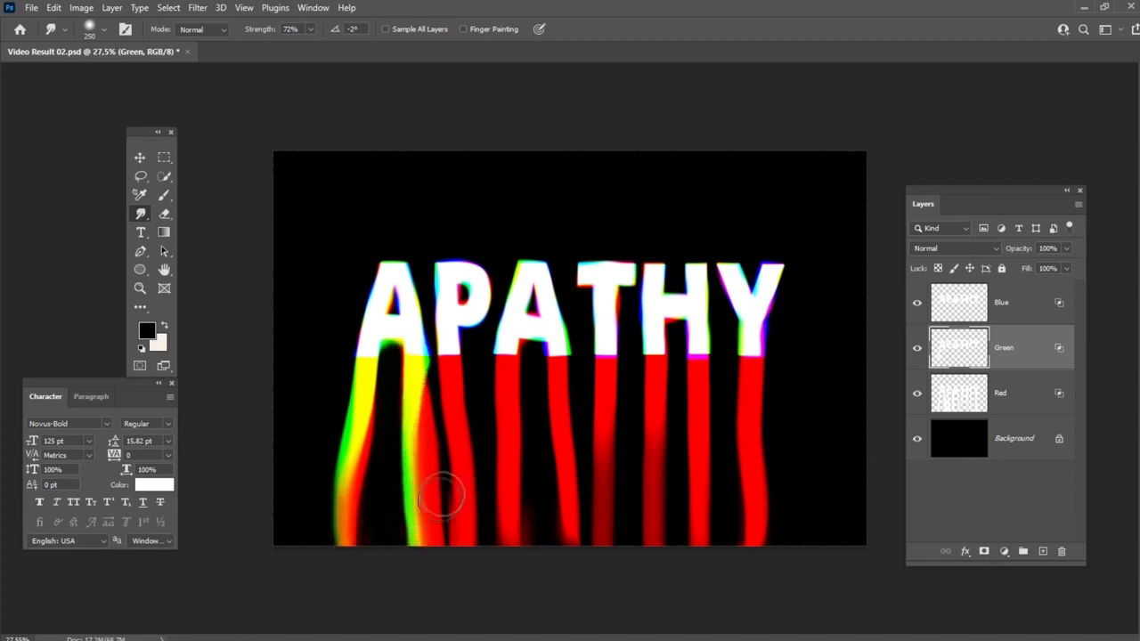
drag(456, 361, 474, 545)
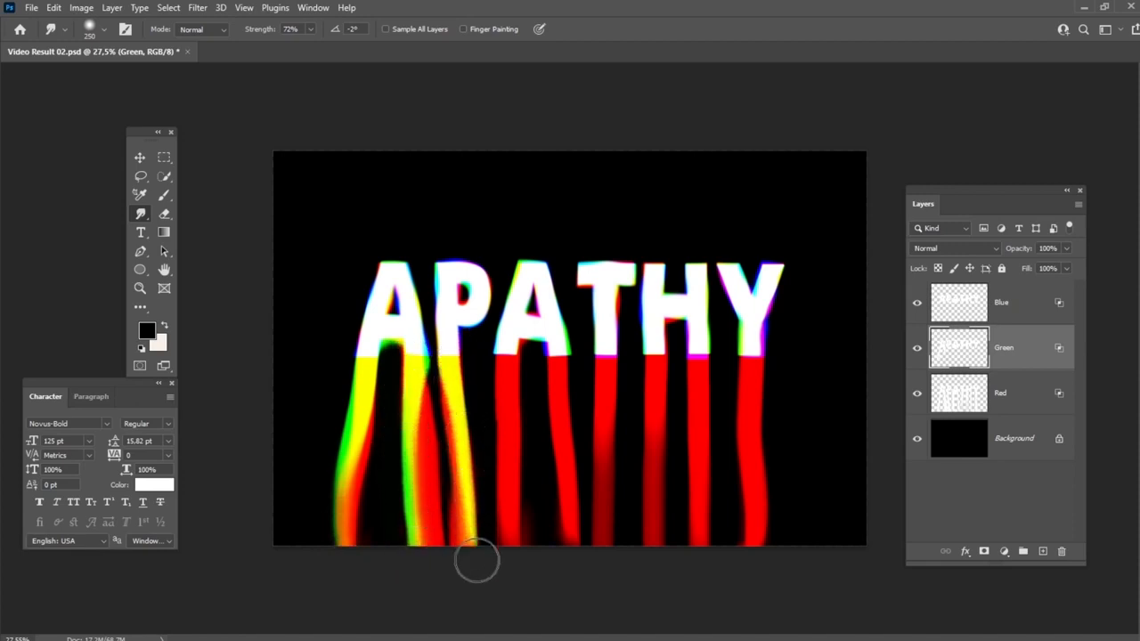
mouse_move(532, 360)
mouse_down()
mouse_move(517, 418)
mouse_move(514, 396)
mouse_move(520, 533)
mouse_up()
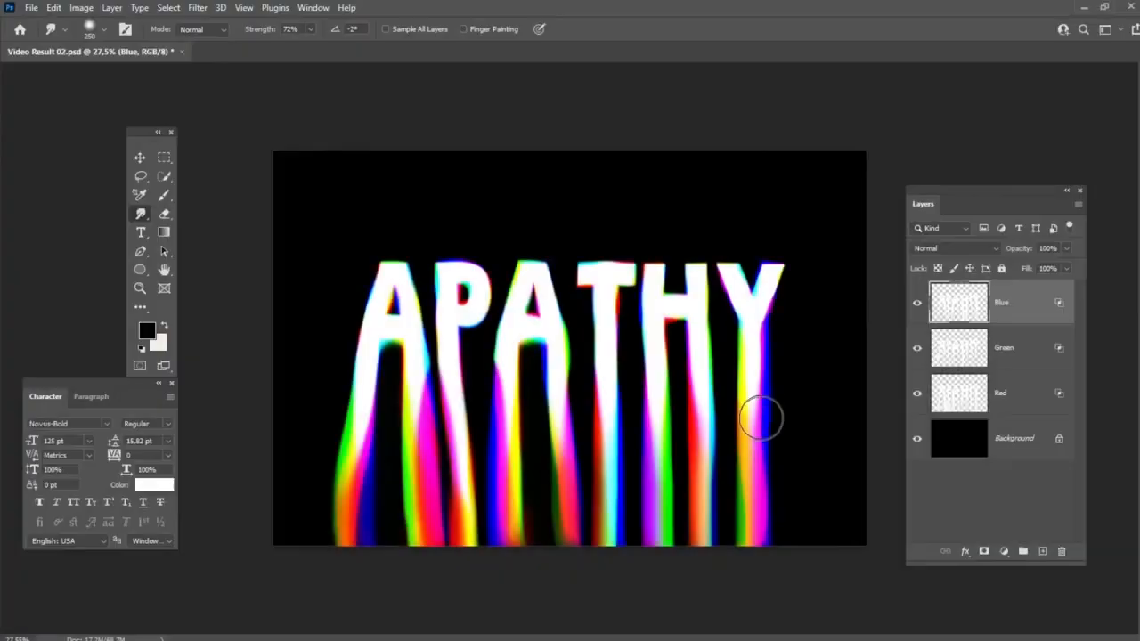
drag(764, 447, 770, 513)
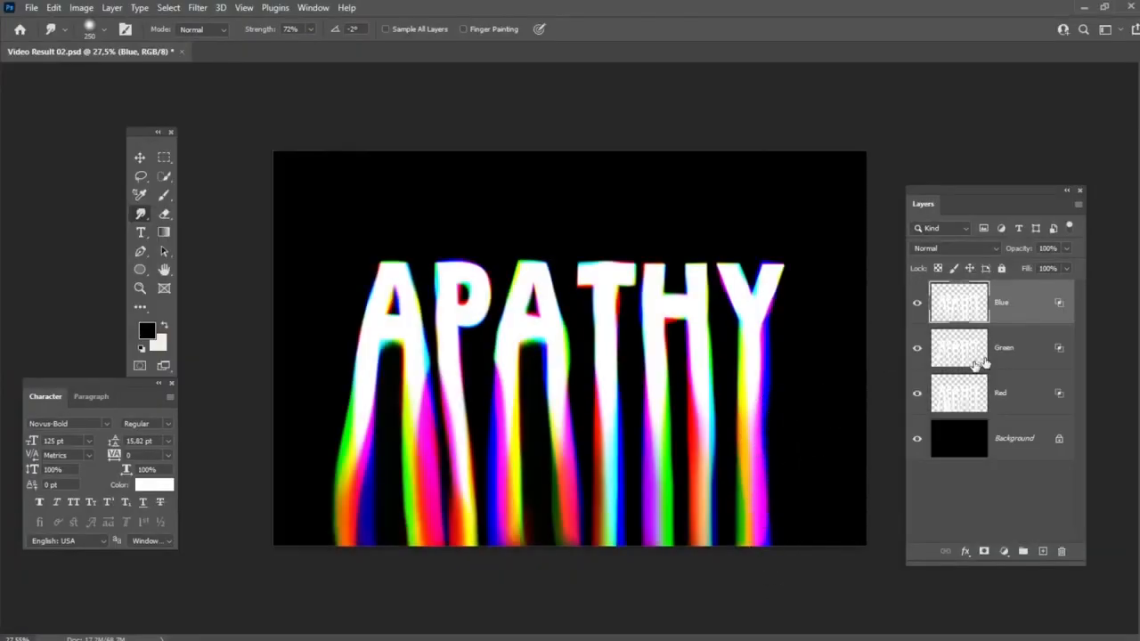
Group the Blue, Green and Red layers and give the group a Hard Light Color Overlay in ff7511 at 25% opacity.
shift+click(1026, 399)
click(1025, 552)
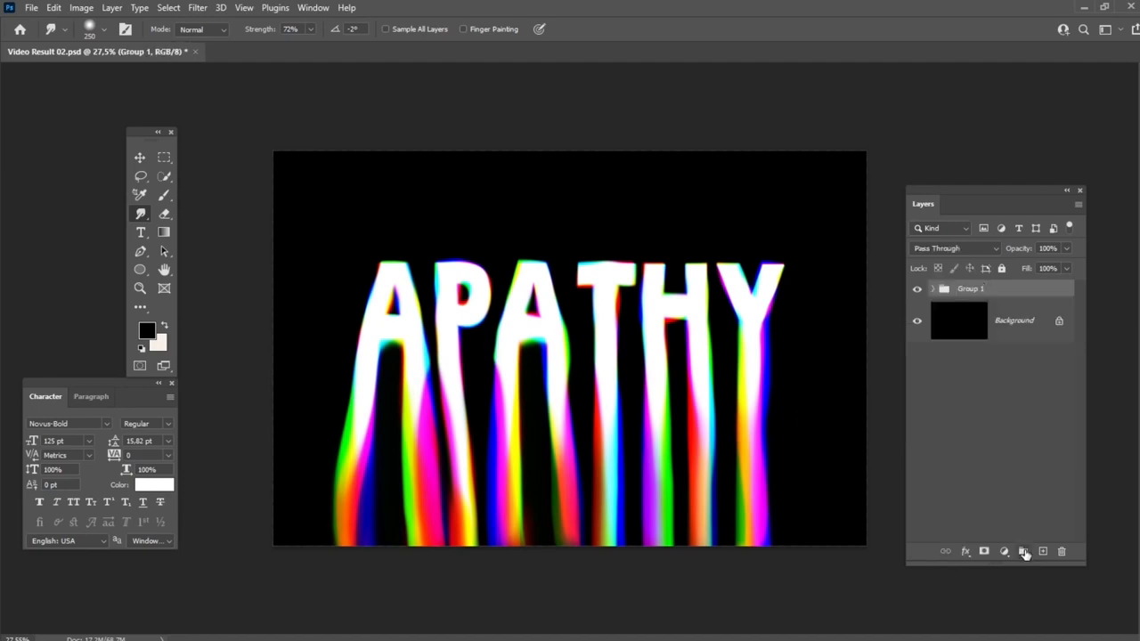
double_click(1005, 292)
click(283, 375)
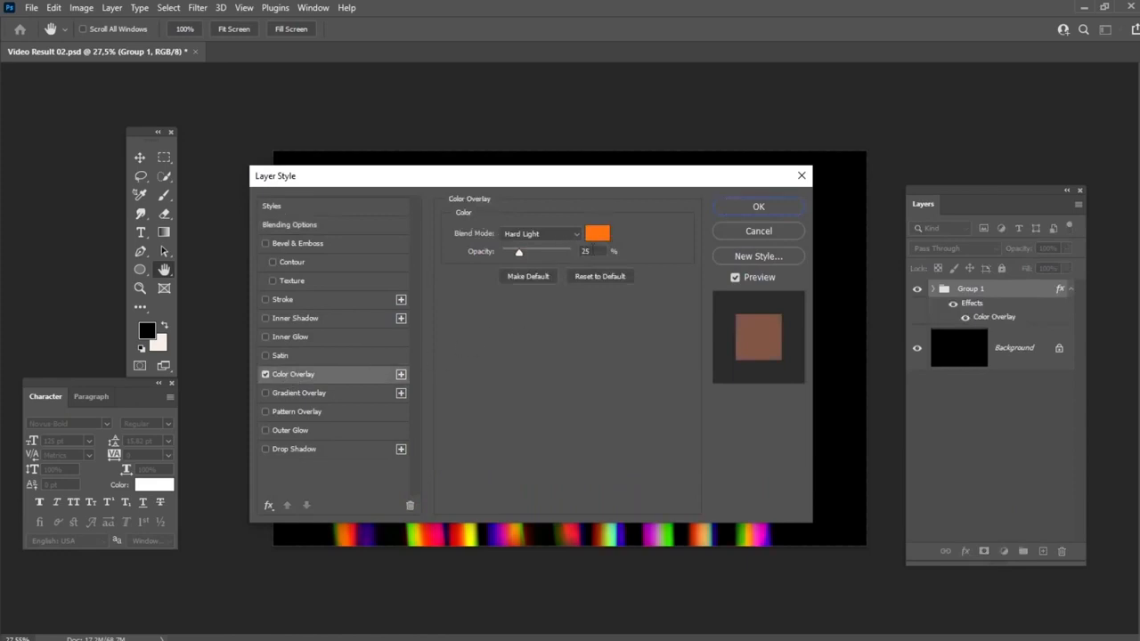
click(596, 235)
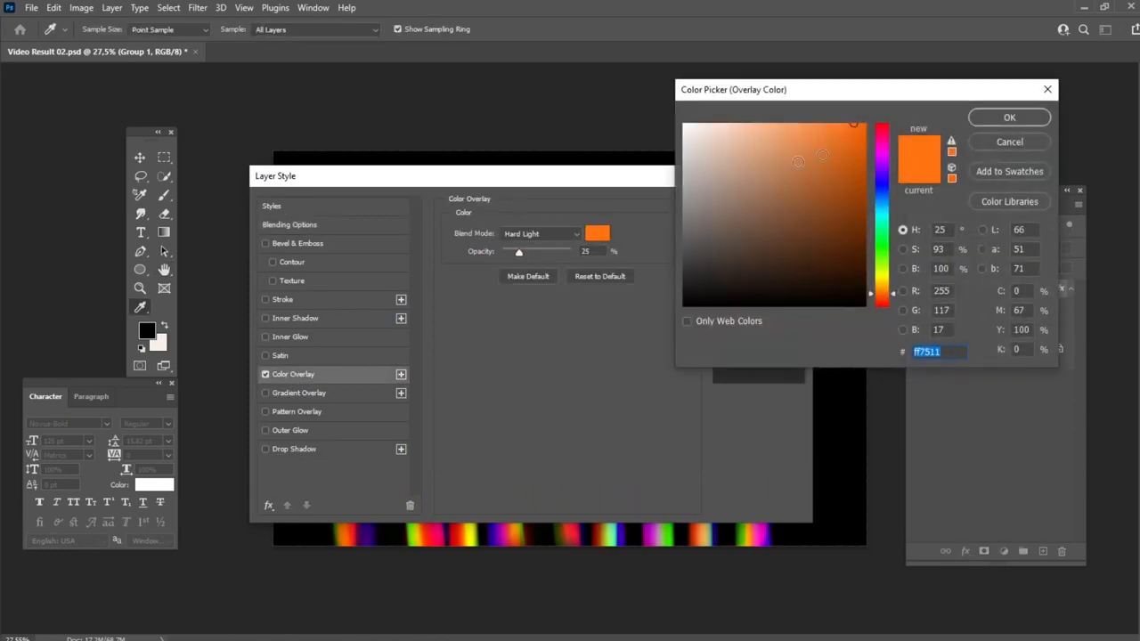
click(1024, 119)
click(748, 206)
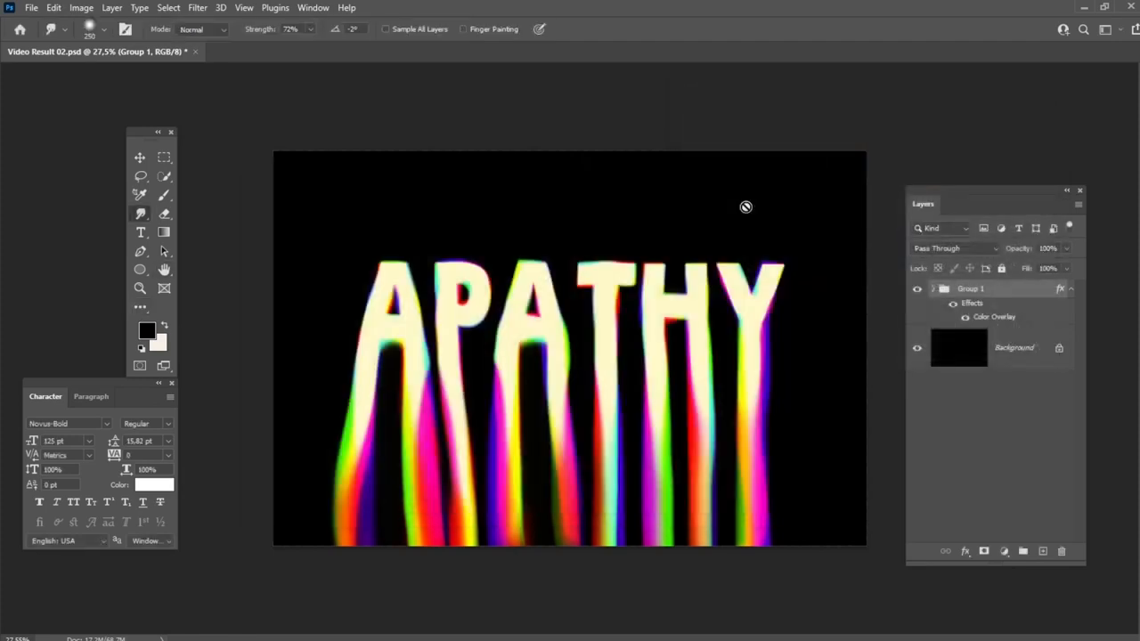
Convert Group 1 to a smart object and duplicate it.
right_click(1029, 287)
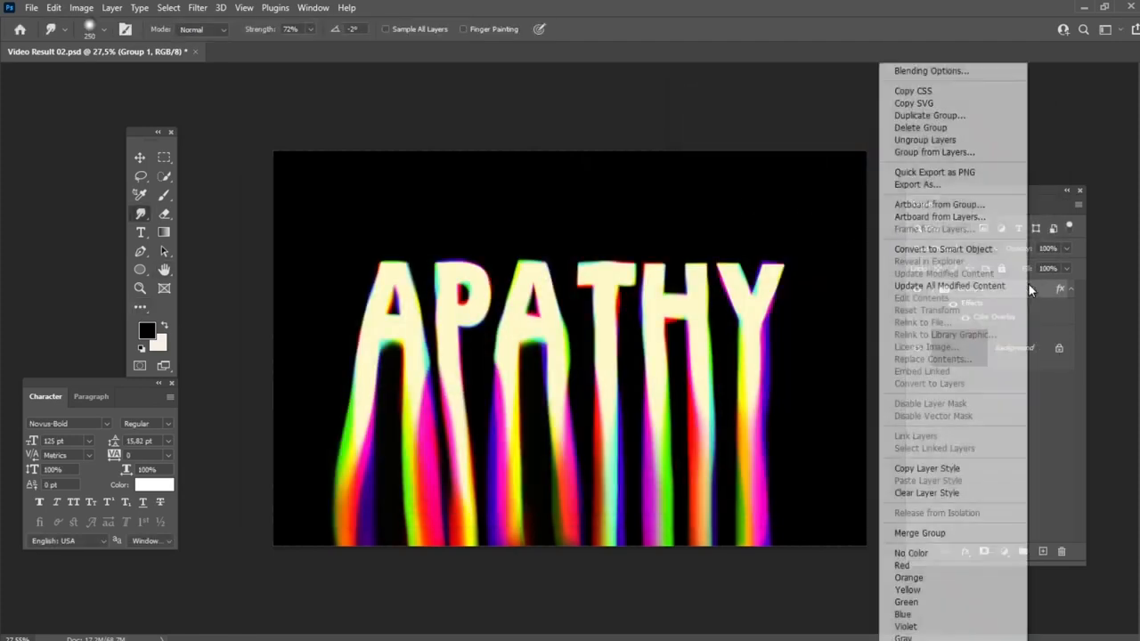
click(928, 251)
key(ctrl+j)
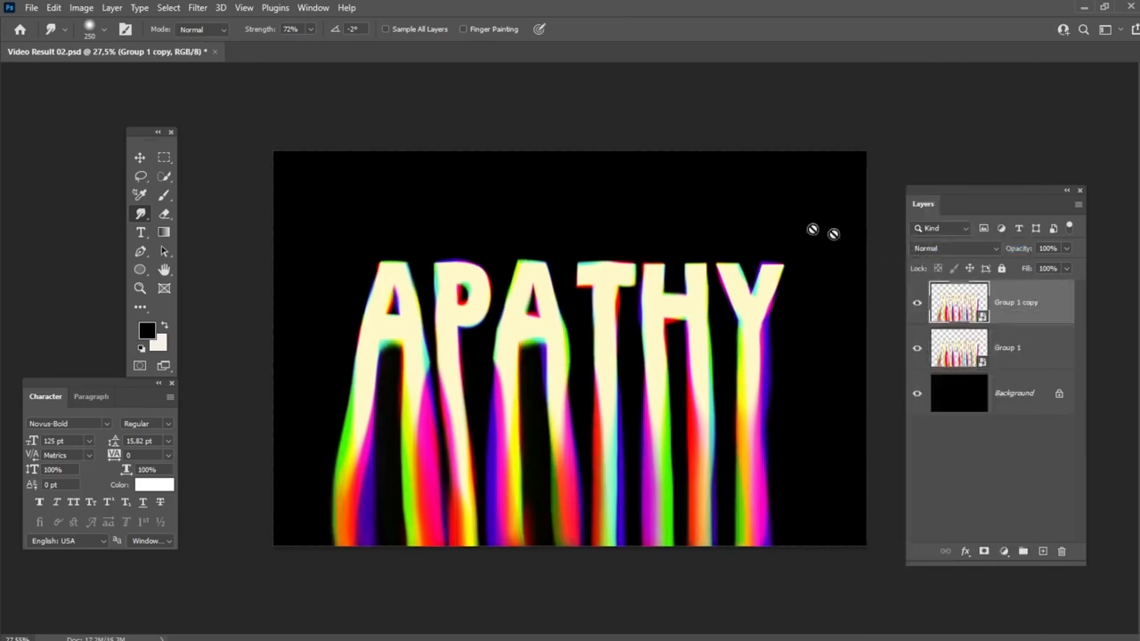
Apply a Gaussian Blur with a 25 px radius to the duplicated smart object.
click(198, 7)
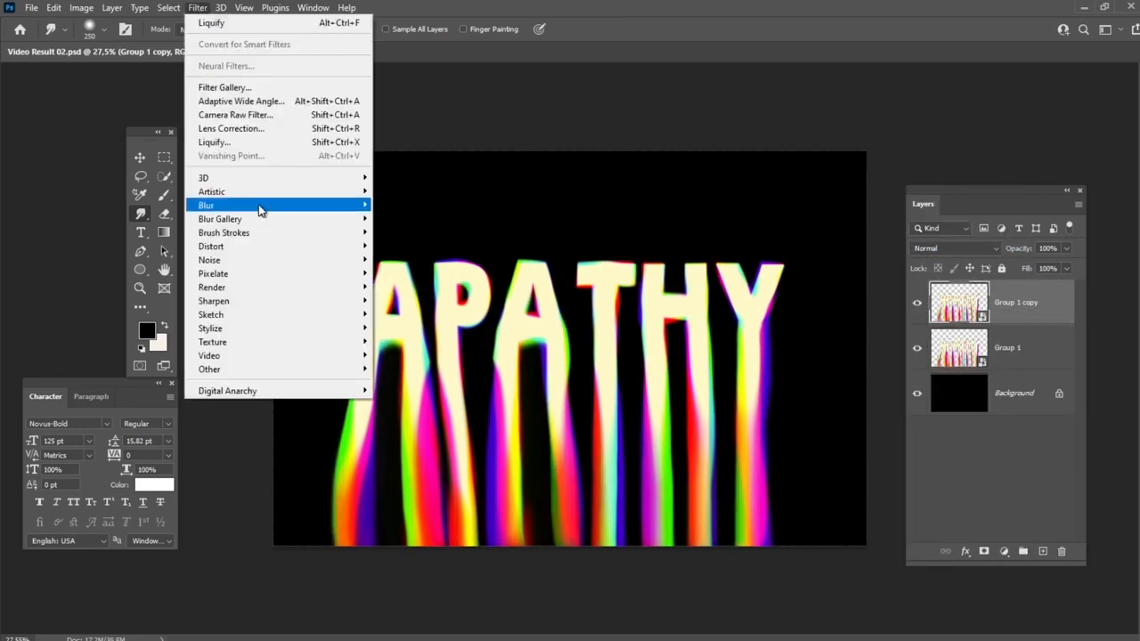
mouse_move(258, 205)
click(411, 257)
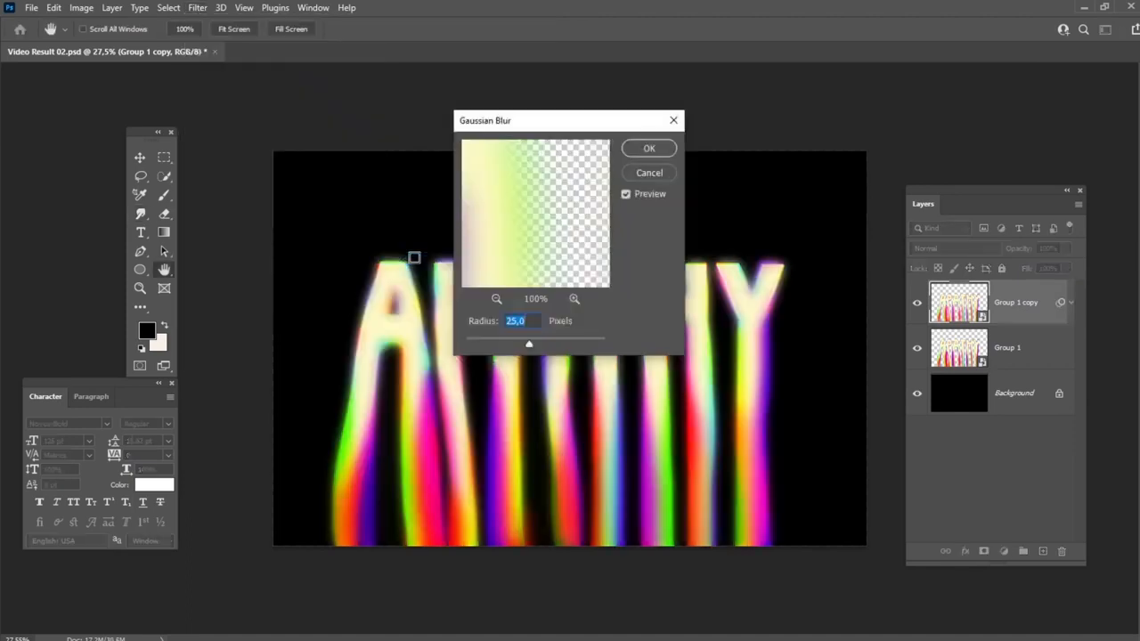
click(653, 149)
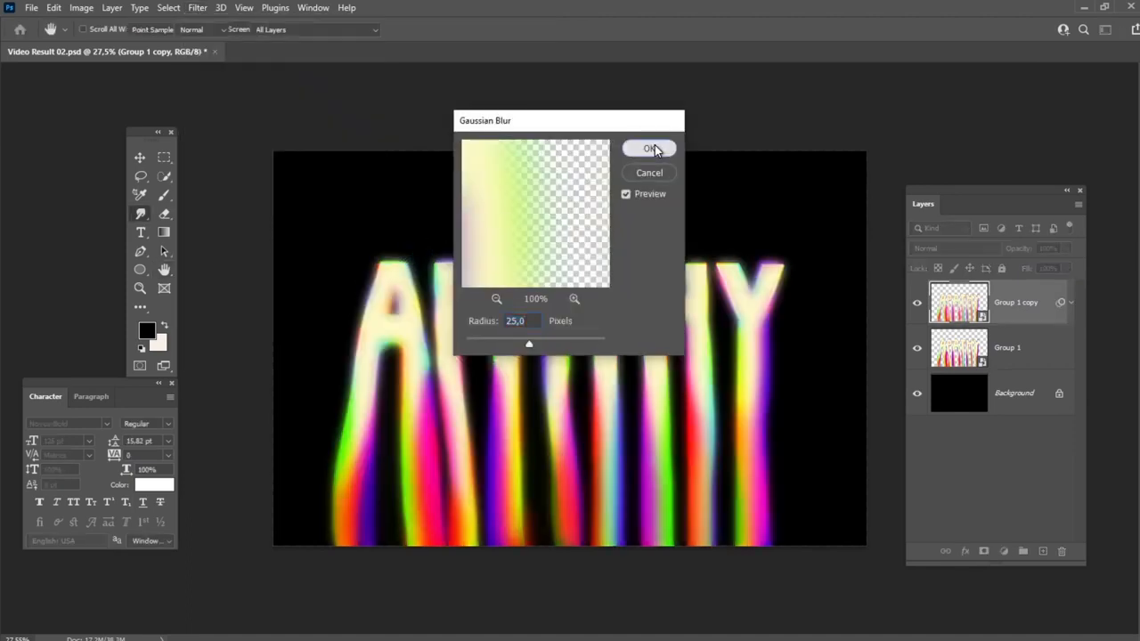
Give Group 1 copy a 25% orange Hard Light Color Overlay and set its blend mode to Linear Dodge (Add).
double_click(1047, 291)
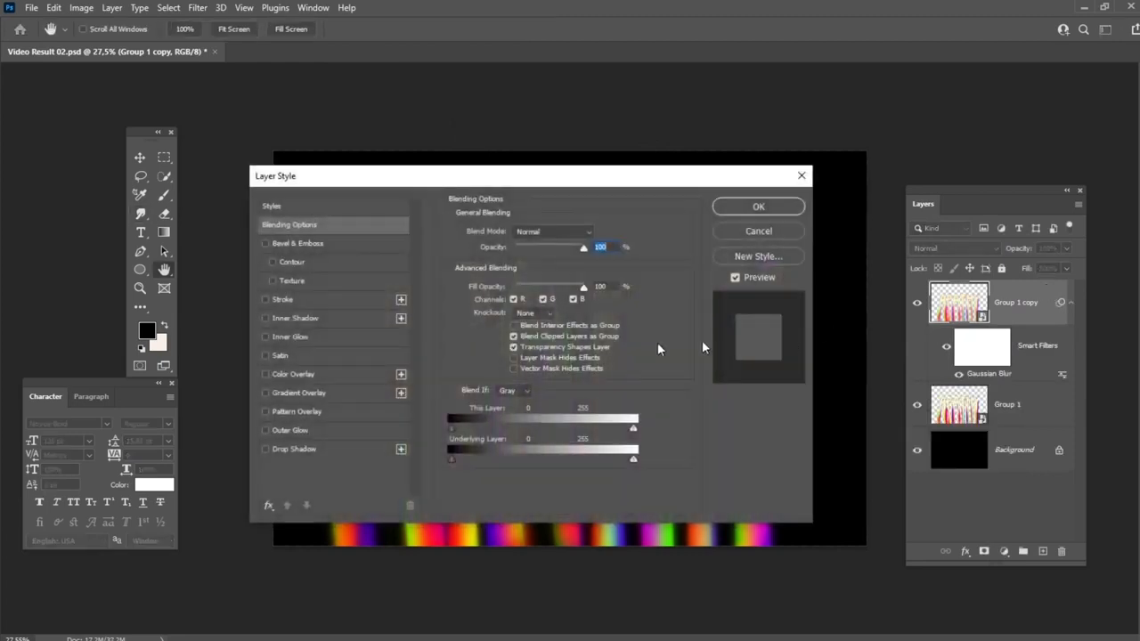
click(299, 372)
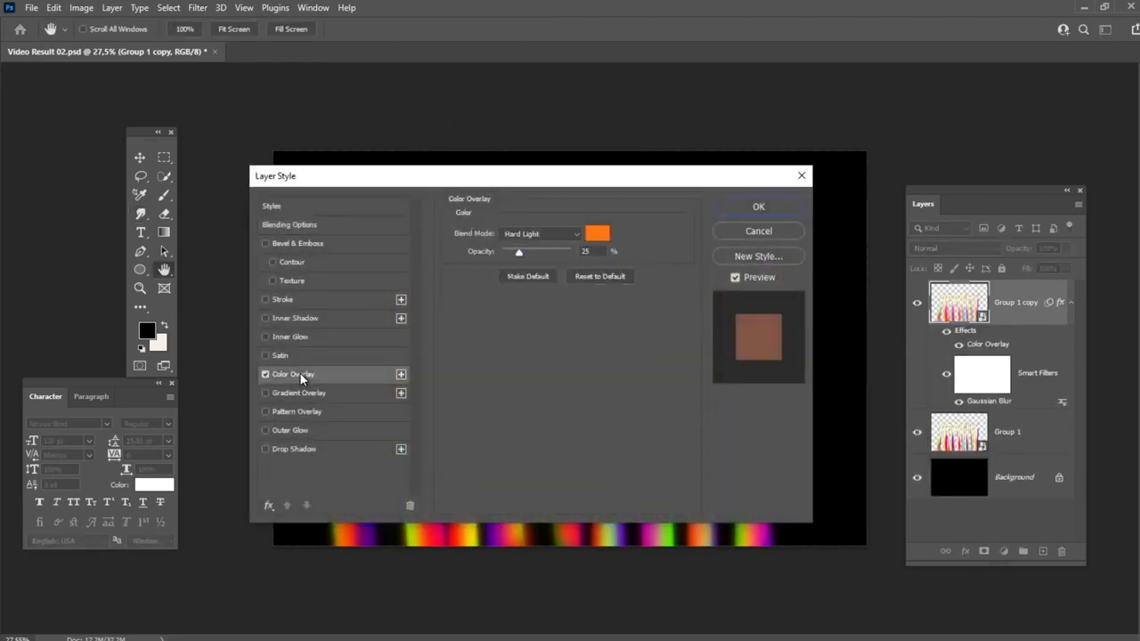
click(760, 206)
click(937, 248)
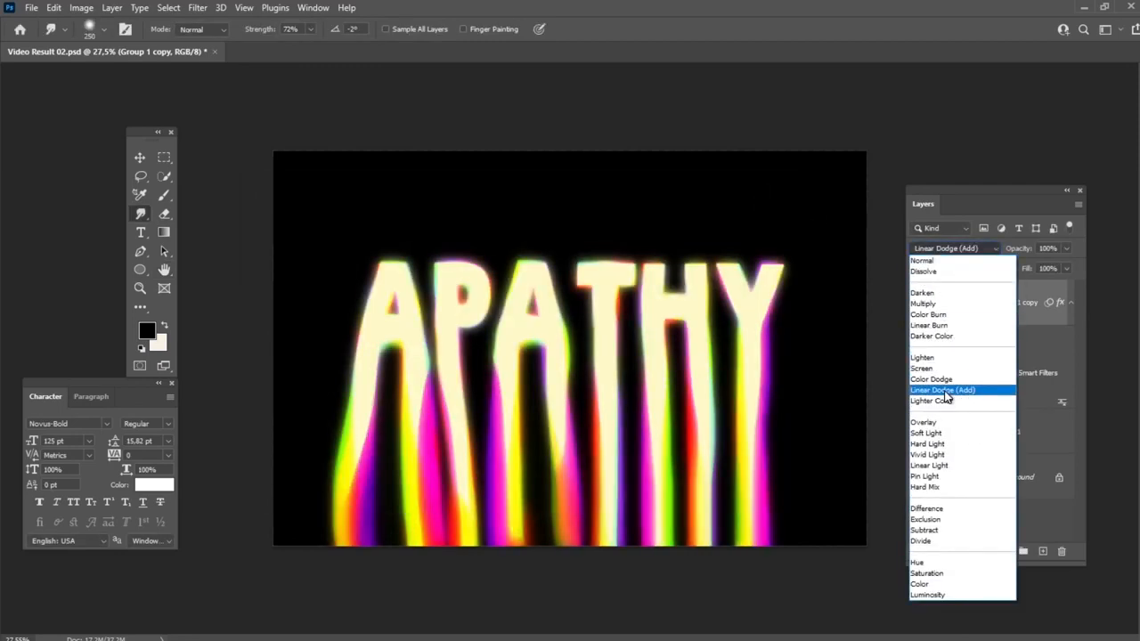
click(945, 392)
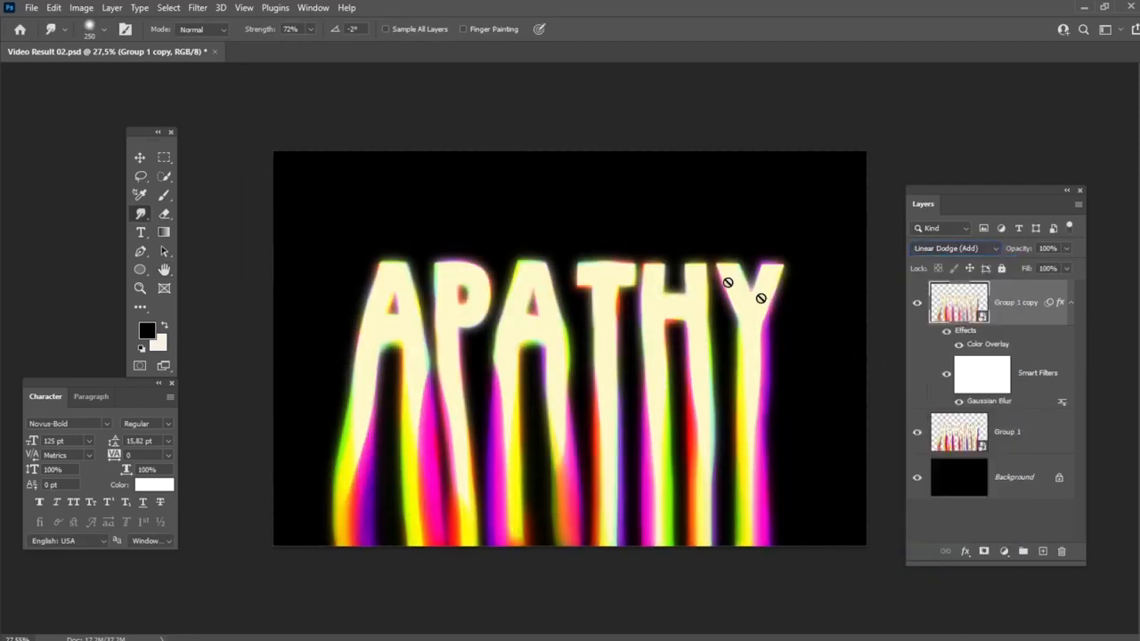
Place the 09_Plastic Wrap texture as a linked file on top, scaled and positioned to cover the whole canvas.
click(30, 8)
click(62, 319)
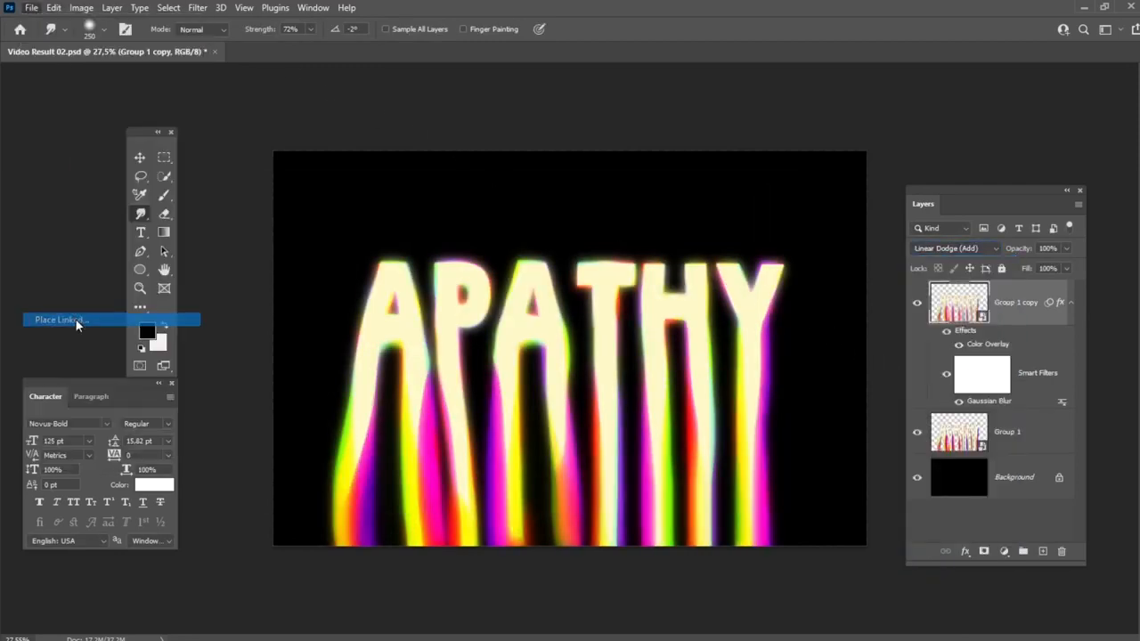
double_click(190, 132)
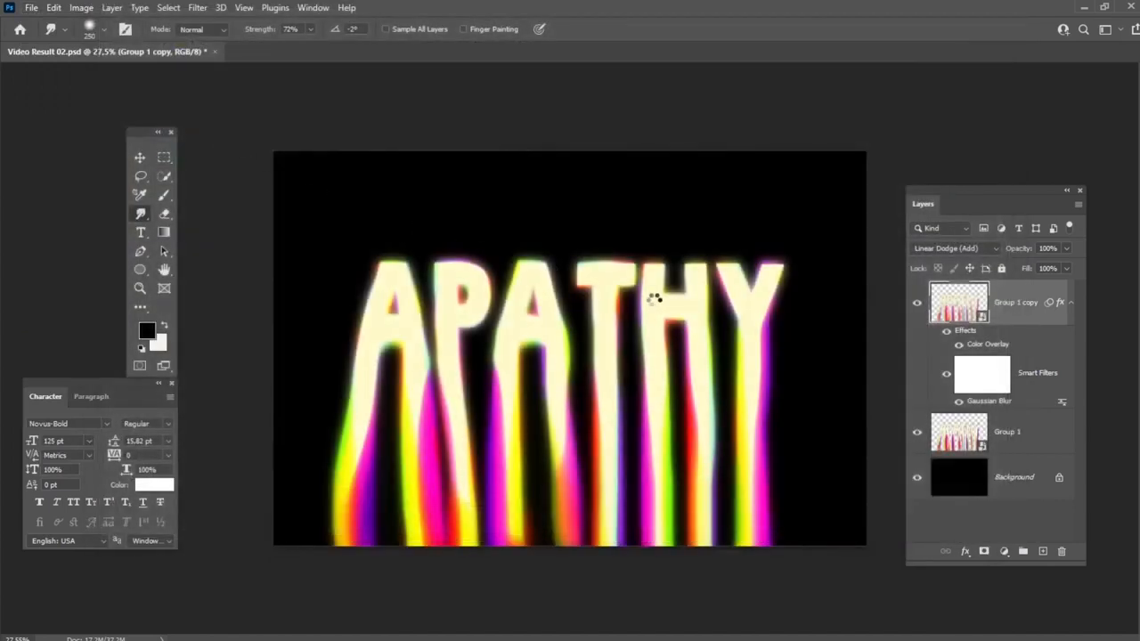
drag(816, 348, 1064, 347)
drag(766, 281, 629, 261)
click(690, 30)
Set the 09_Plastic Wrap layer's opacity to 35%.
key(r)
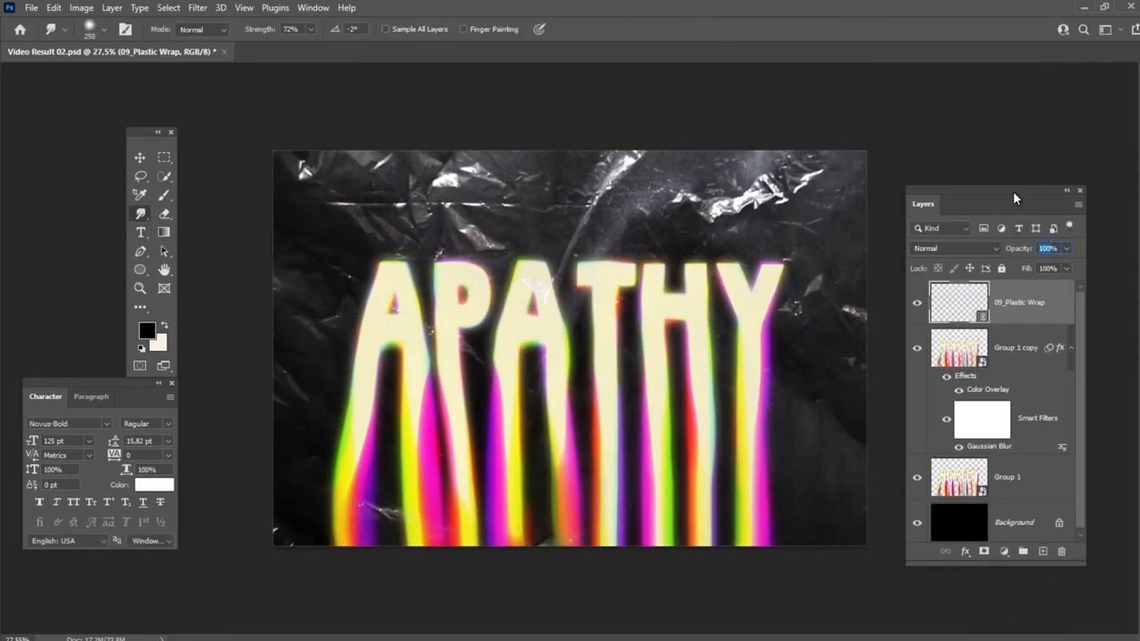
text(35)
key(Return)
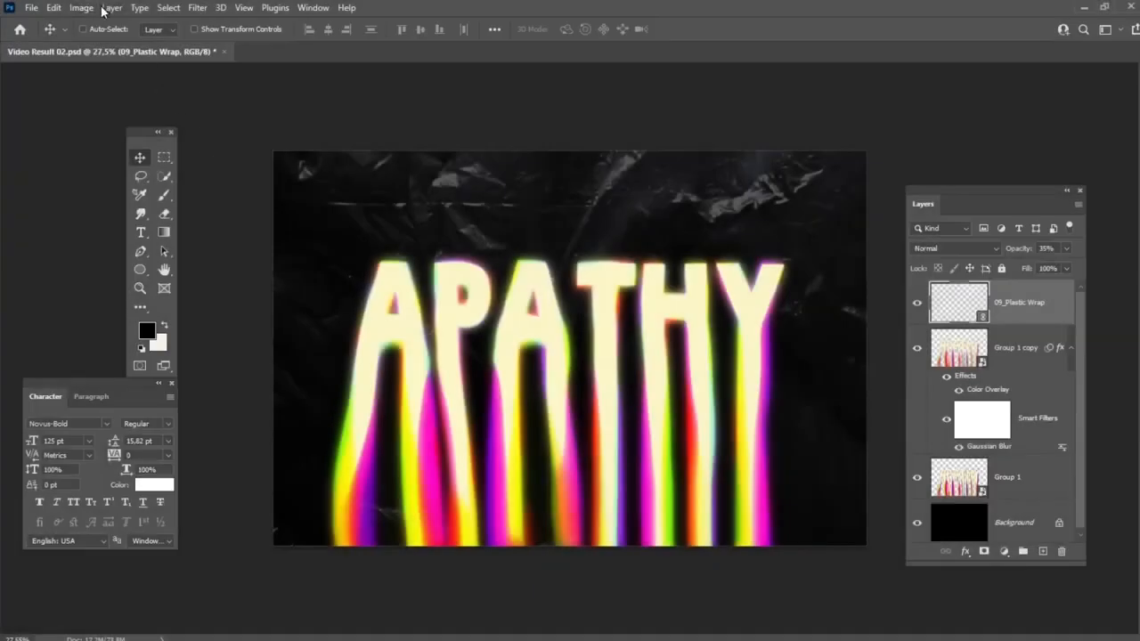
Add a Curves adjustment layer above the plastic texture with reshaped color channel curves and a layer opacity of 60%.
click(111, 8)
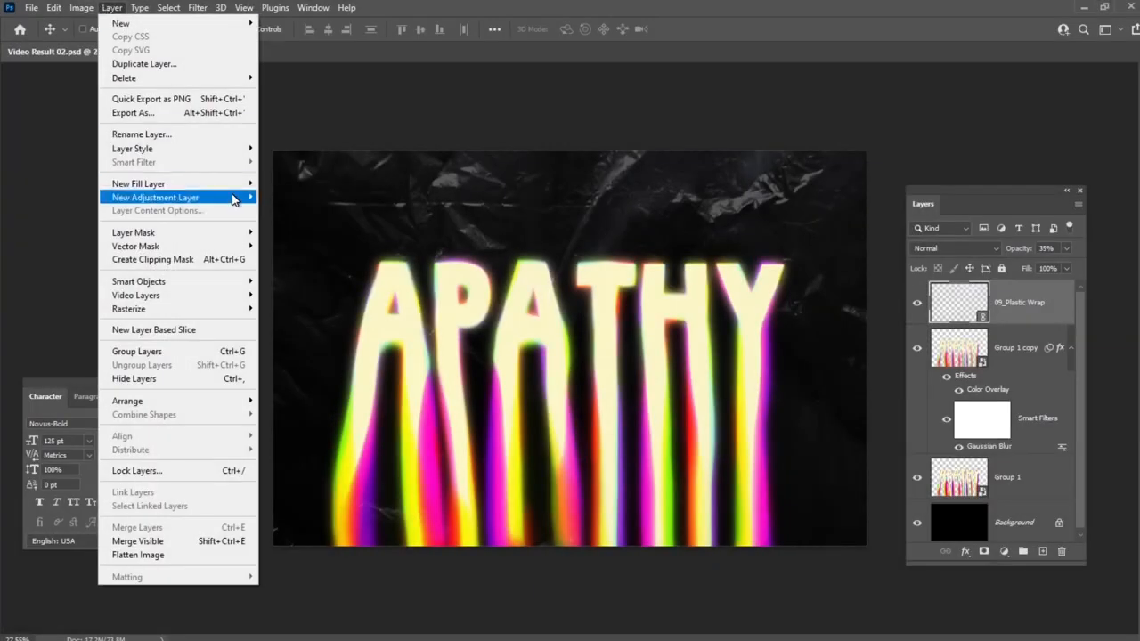
mouse_move(245, 196)
click(317, 222)
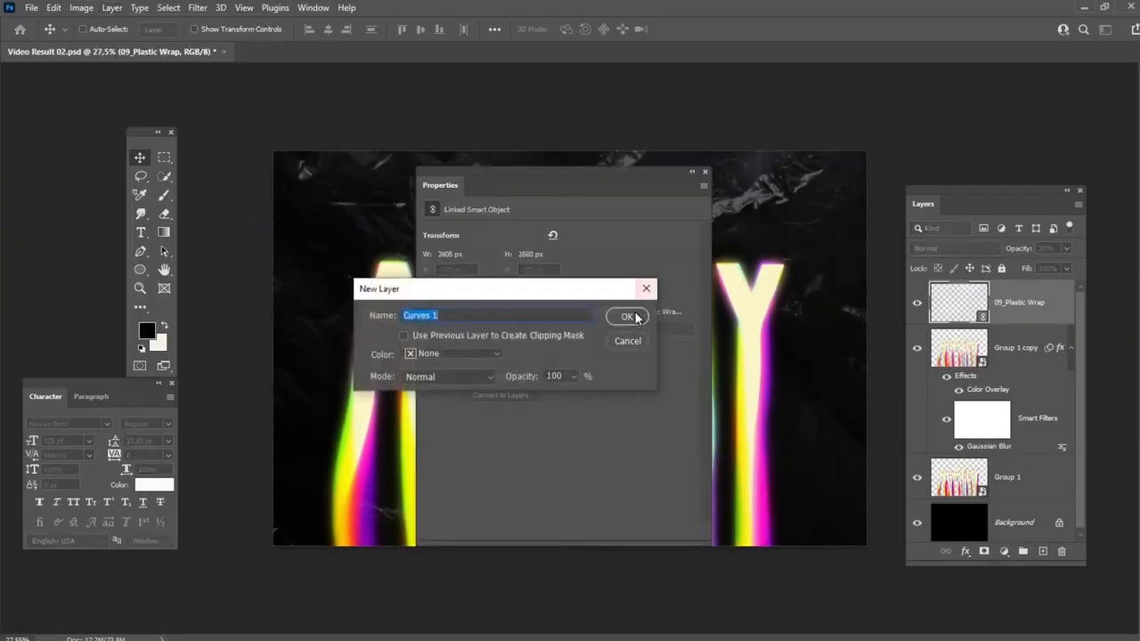
click(635, 318)
click(568, 252)
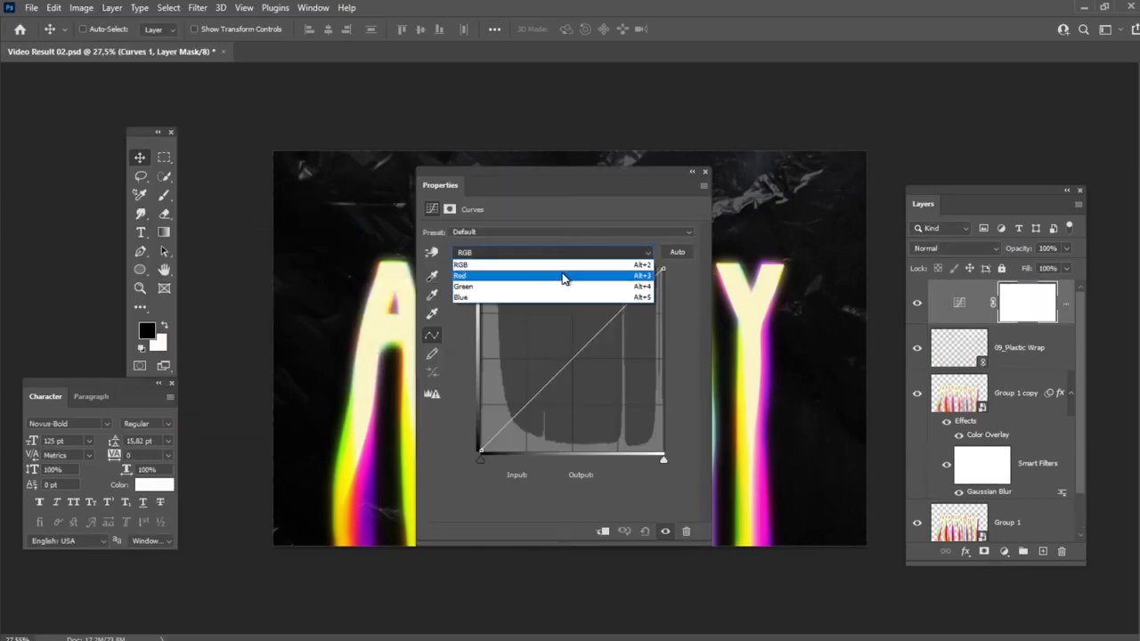
click(565, 276)
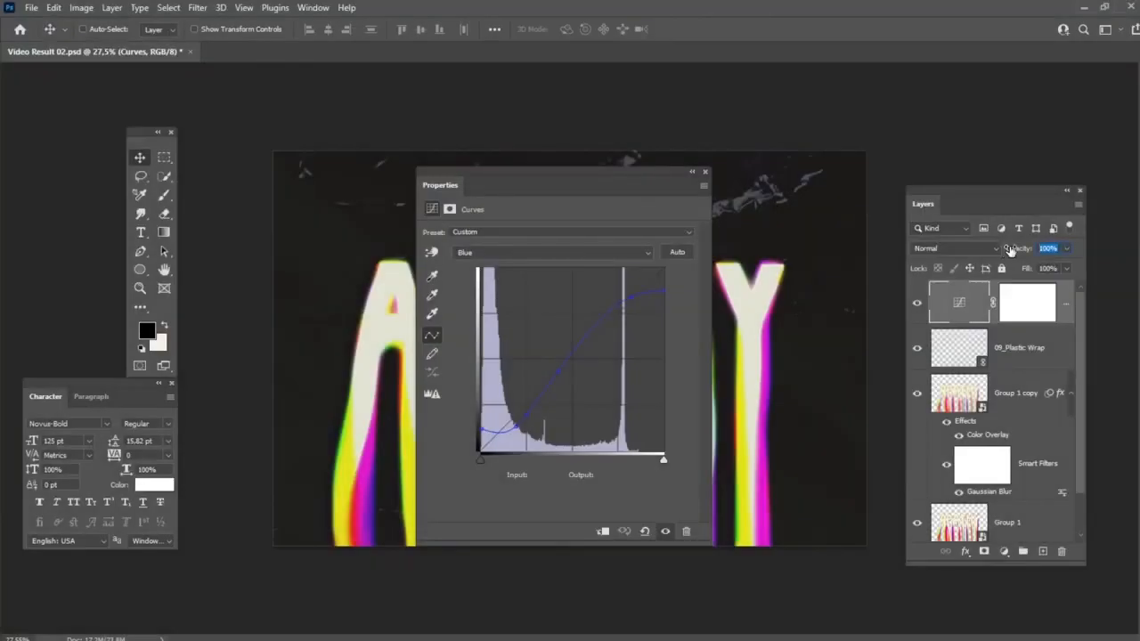
text(60)
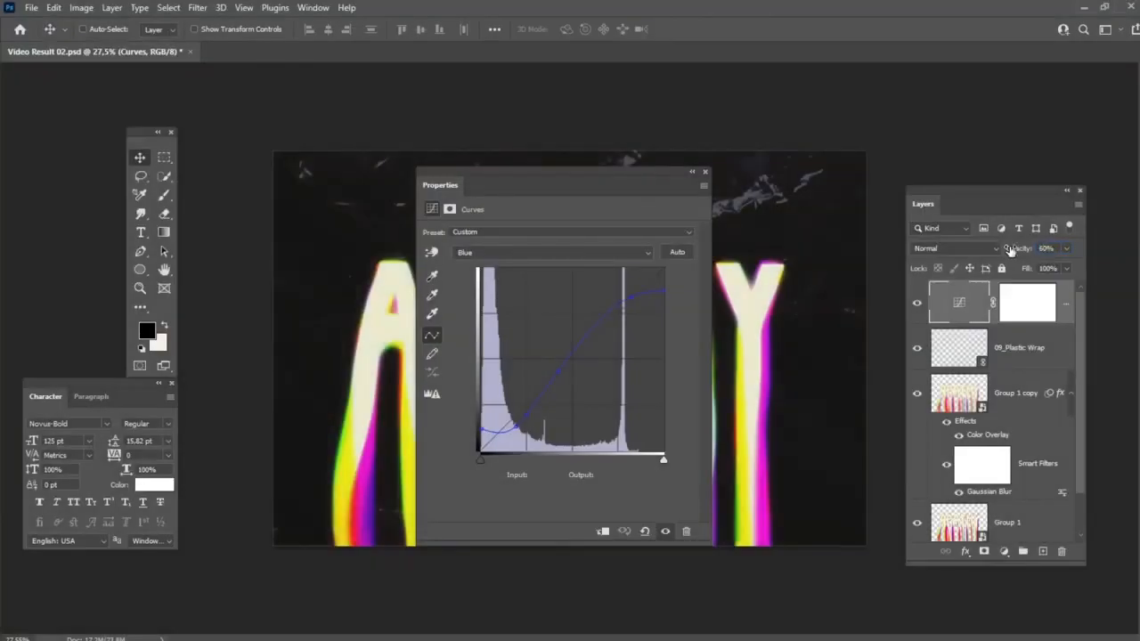
click(706, 175)
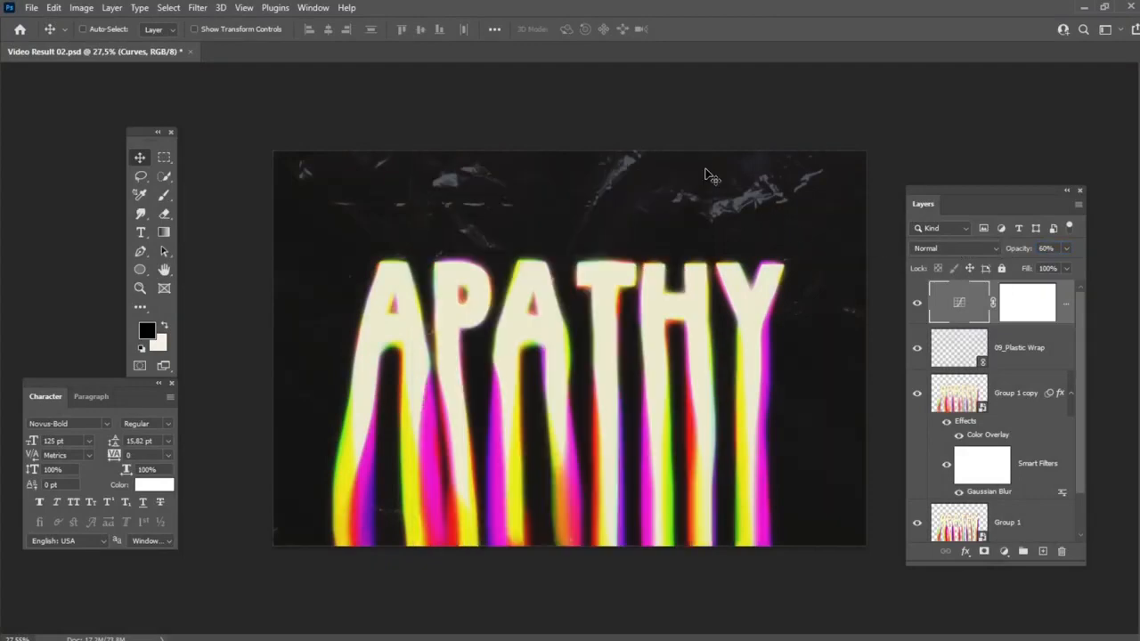
Add a second Curves adjustment layer on top with a raised, arched Blue channel curve and a layer opacity of 75%.
click(111, 8)
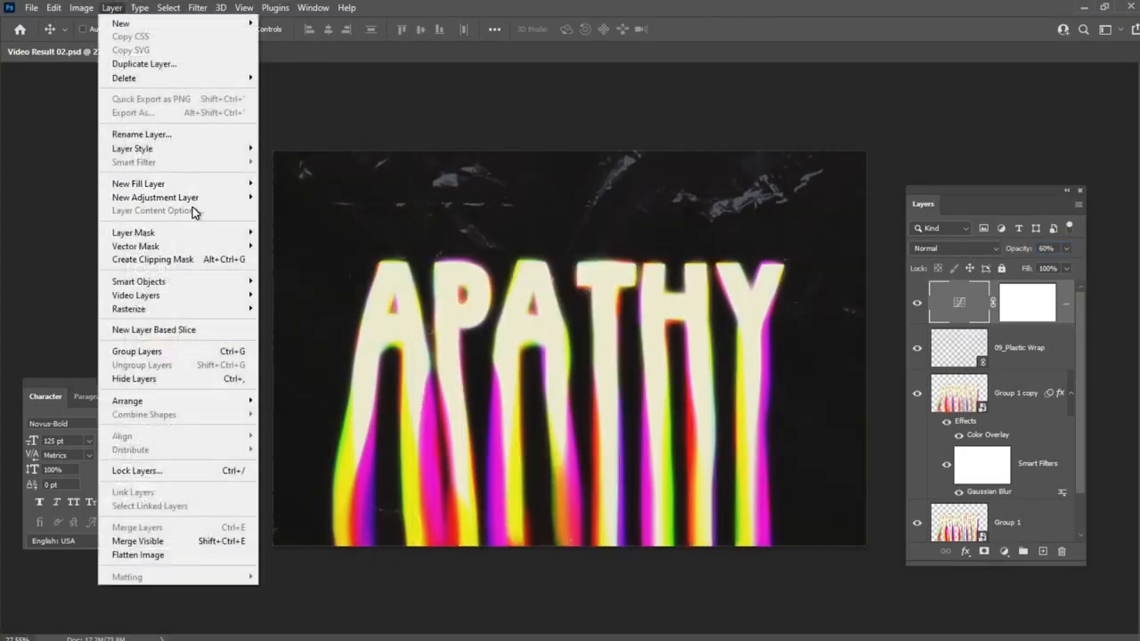
mouse_move(191, 197)
click(276, 226)
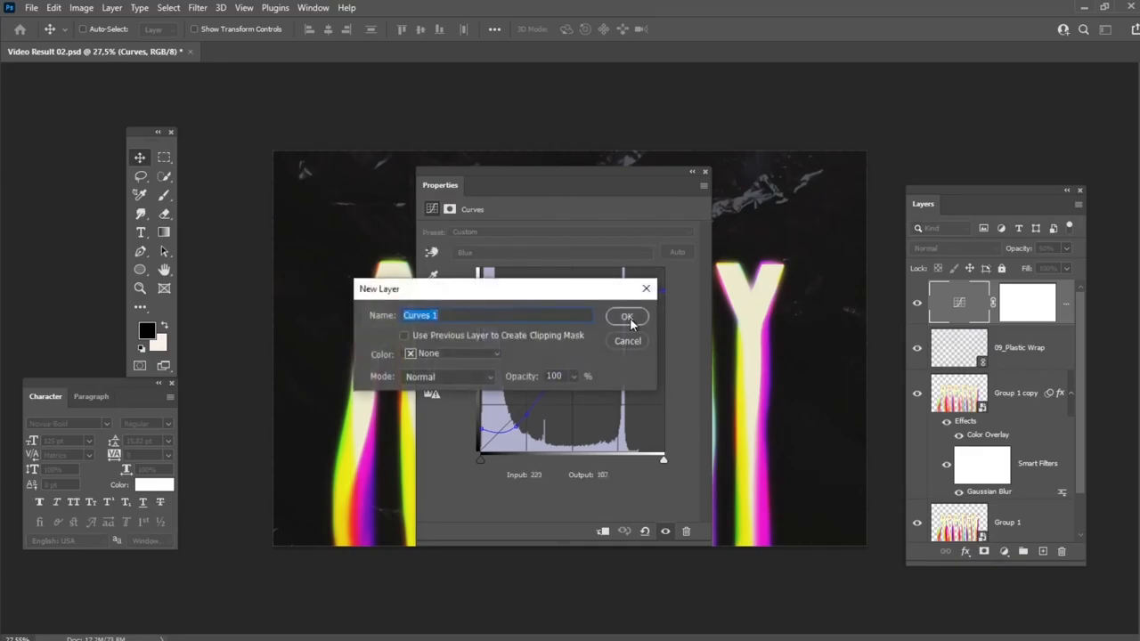
click(626, 316)
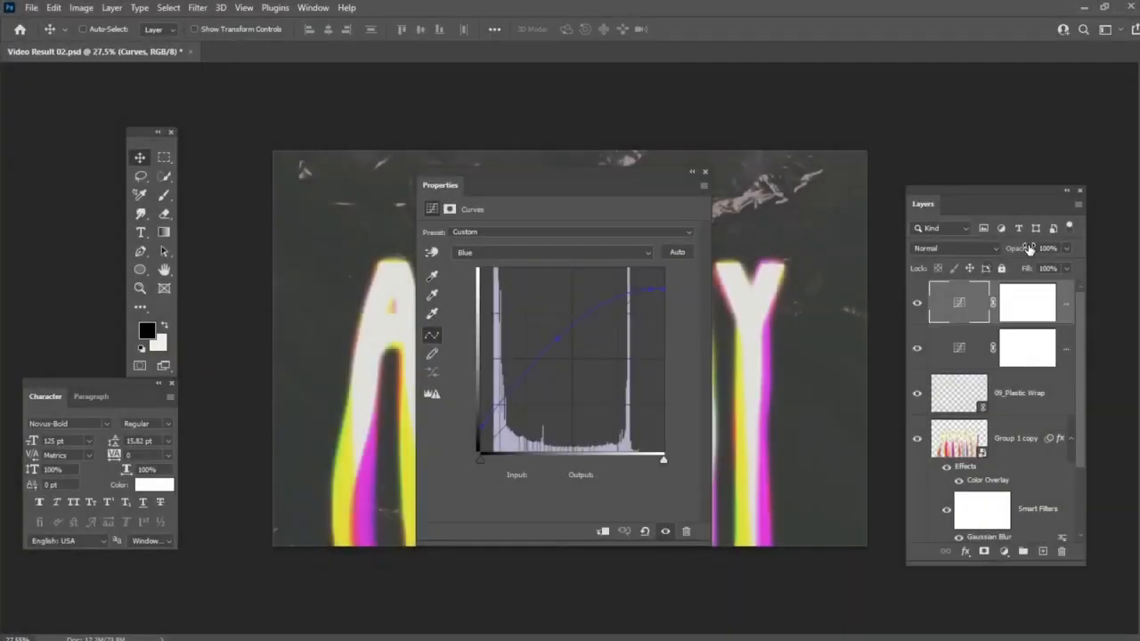
click(705, 172)
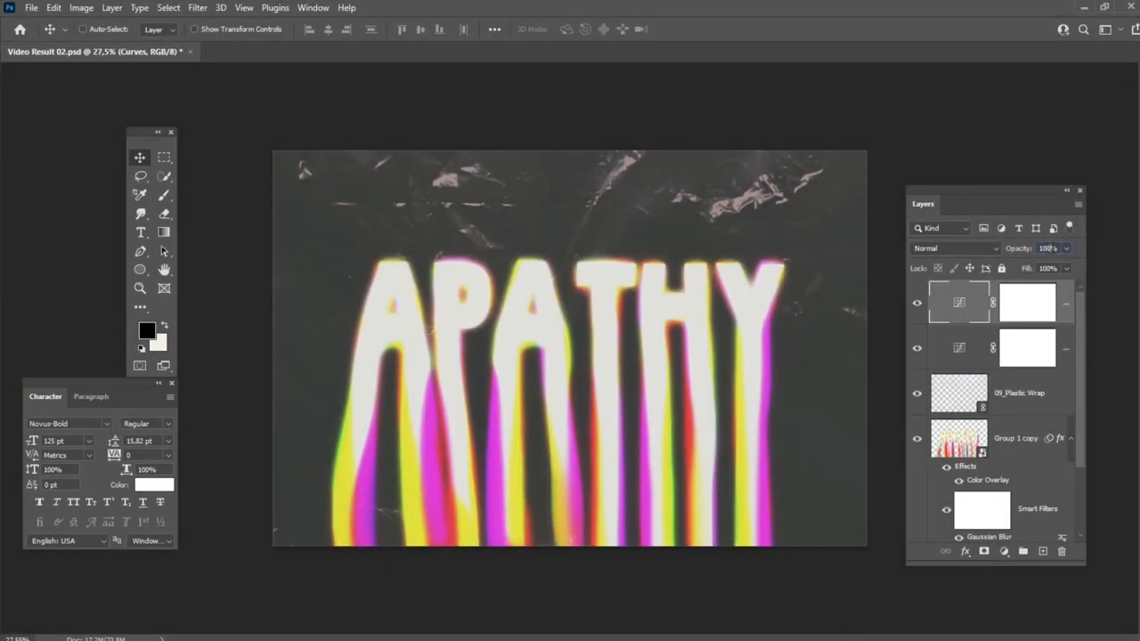
text(75)
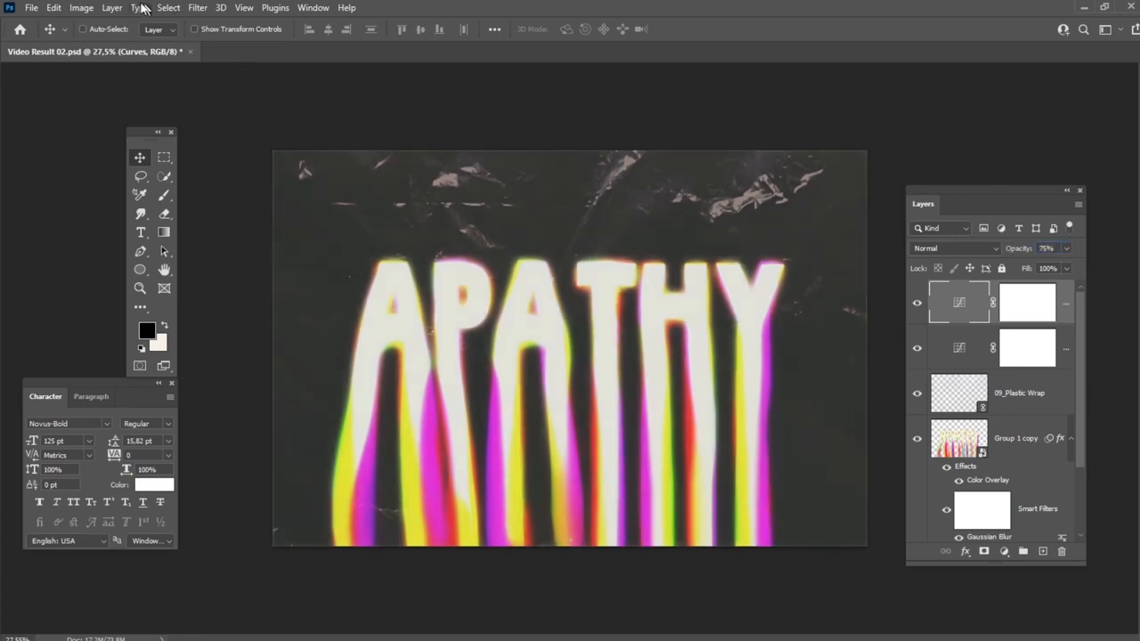
Add a Hue/Saturation adjustment layer on top with Hue -66 and Saturation 74.
click(111, 8)
mouse_move(251, 198)
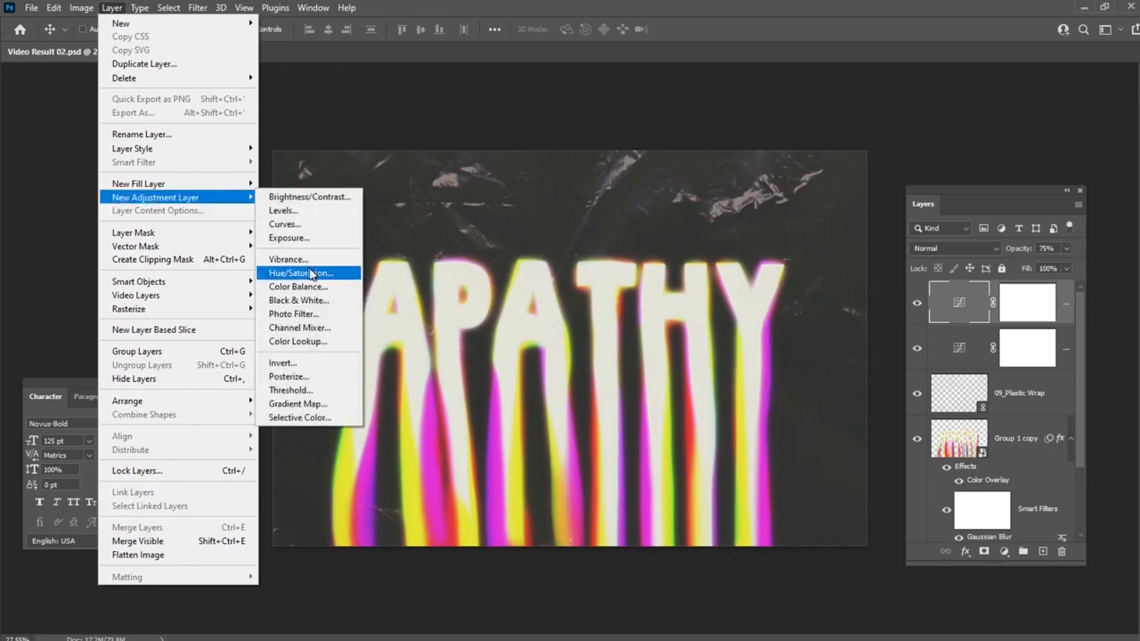
click(352, 272)
click(623, 316)
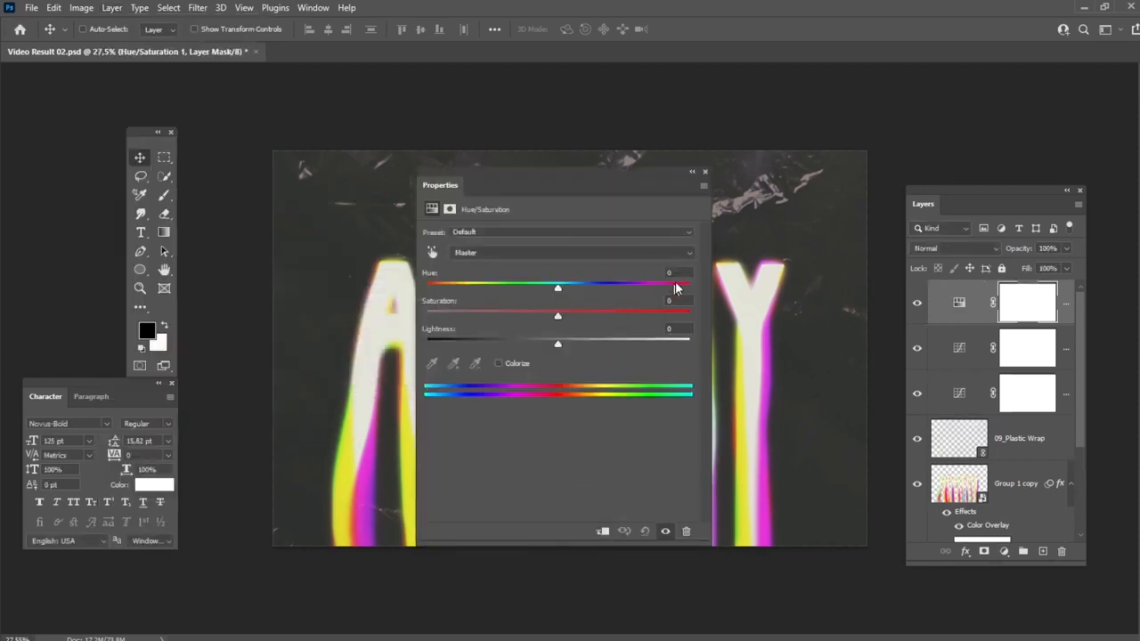
text(-66)
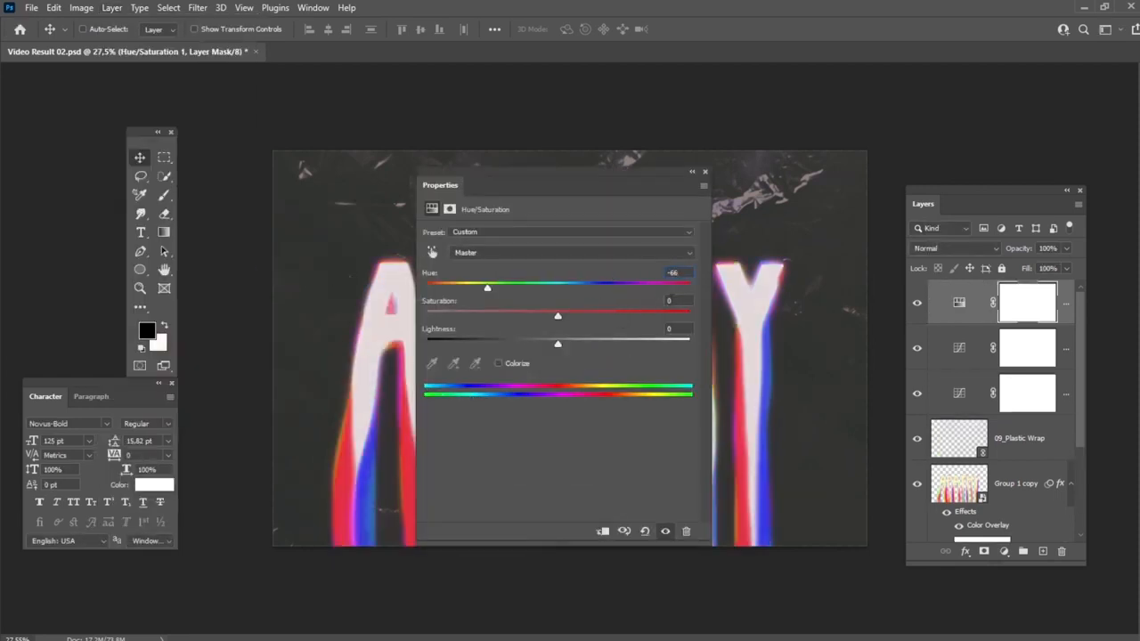
text(60)
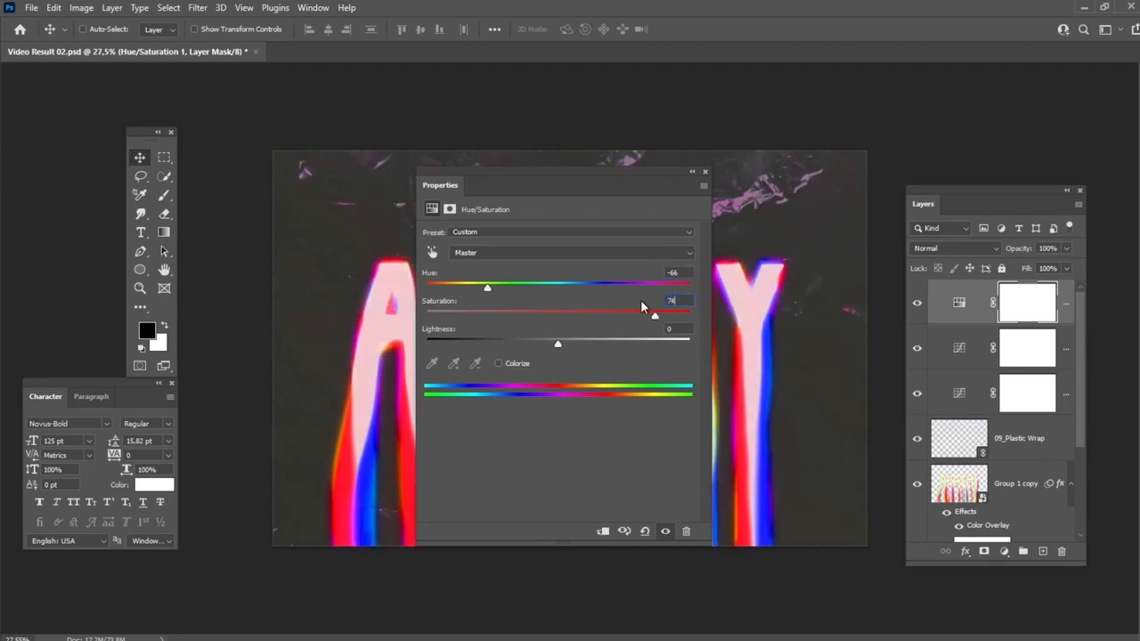
click(706, 171)
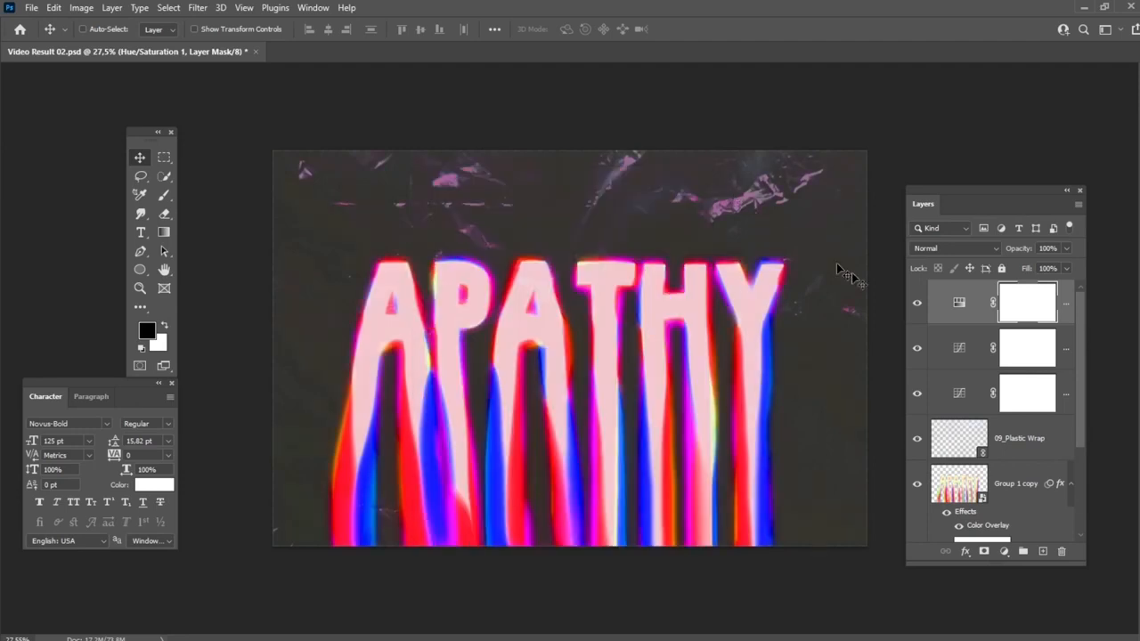
Group the Hue/Saturation layer with the upper Curves layer and set the group's opacity to 50%.
shift+click(951, 354)
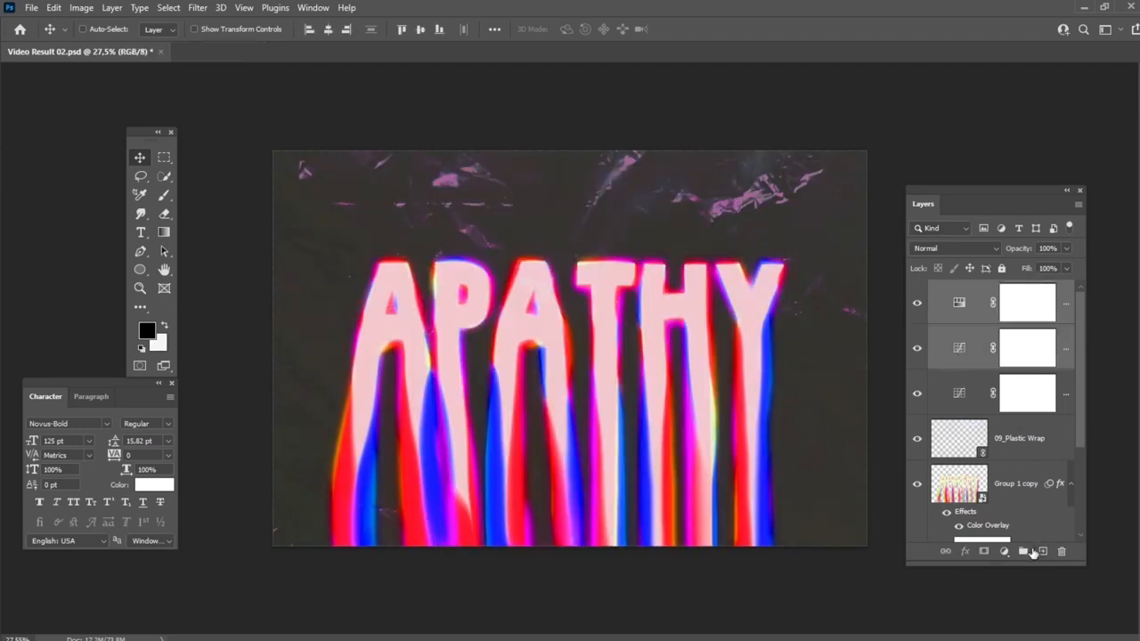
click(1024, 552)
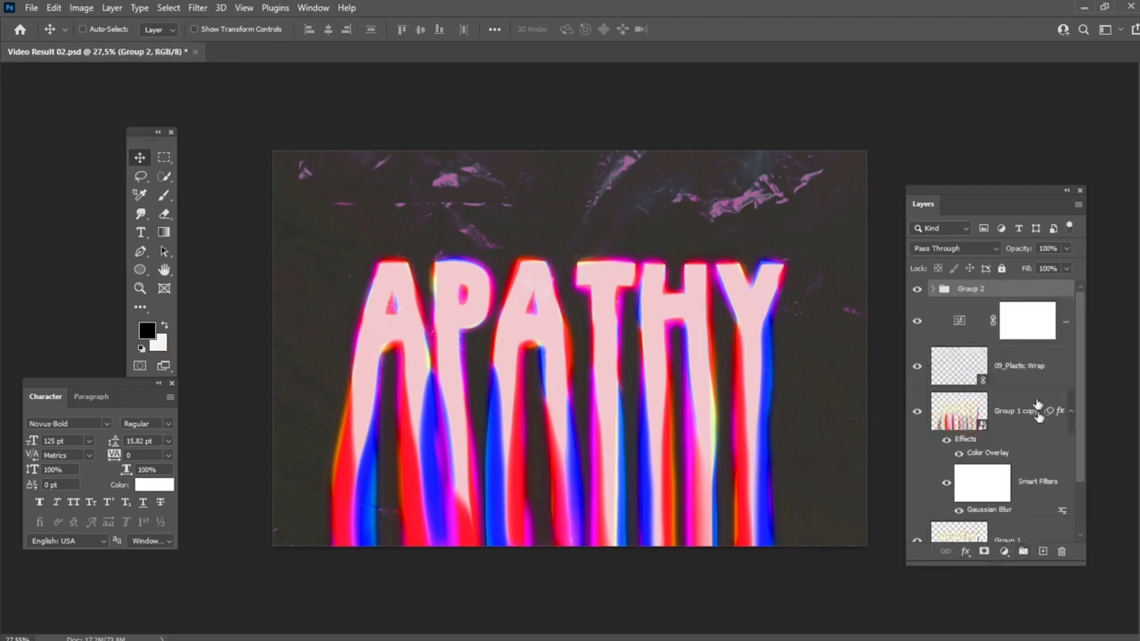
click(1057, 249)
text(50)
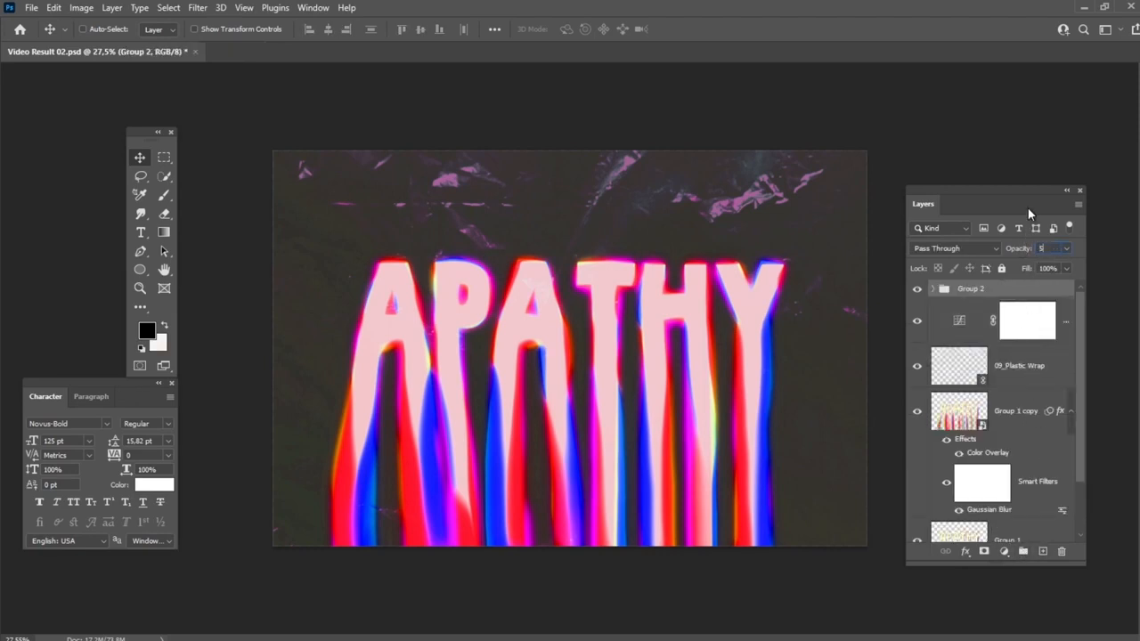